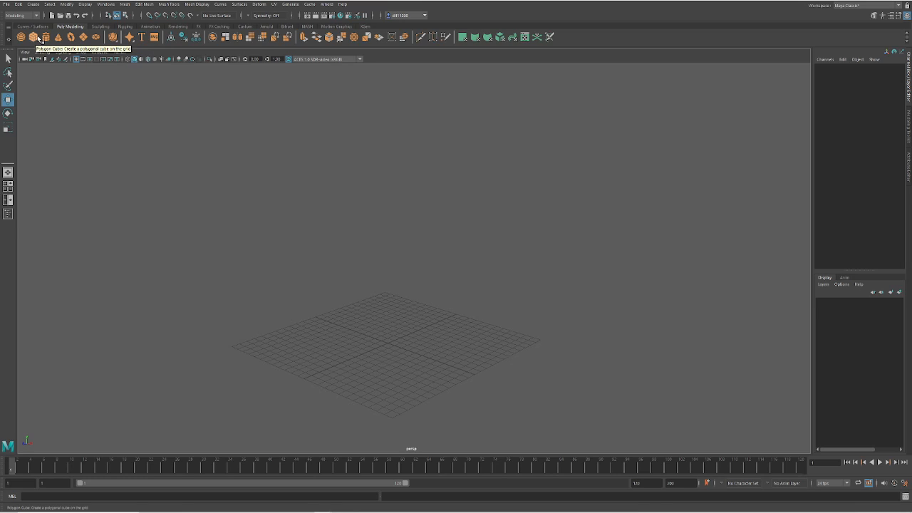
- Create a polygon cube, scale it uniformly to about 20.2, and raise it to about Y 10.1 above the grid
click(39, 38)
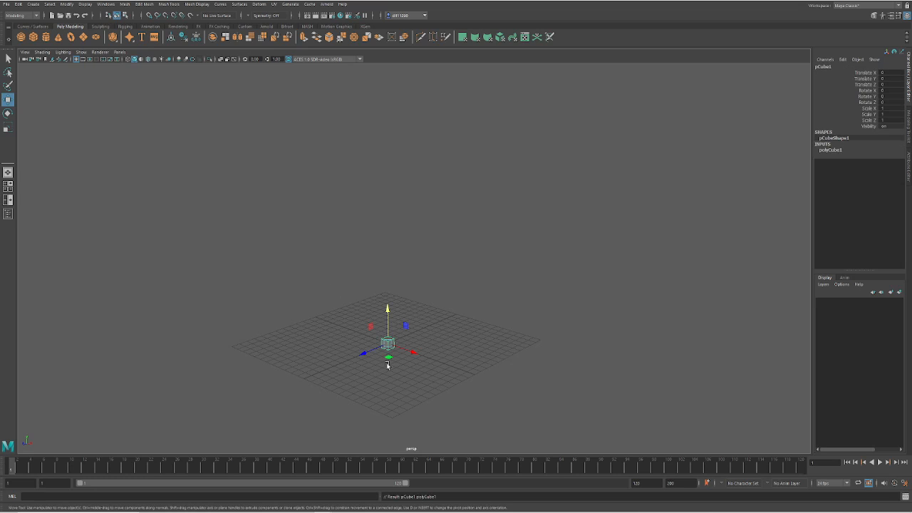
key(r)
drag(389, 343, 509, 285)
key(w)
drag(389, 321, 389, 236)
key(r)
key(w)
- Delete the cube's two near side faces and its top face, leaving two walls and a floor
alt+drag(454, 283, 471, 251)
right_drag(461, 236, 462, 255)
click(404, 274)
shift+click(378, 227)
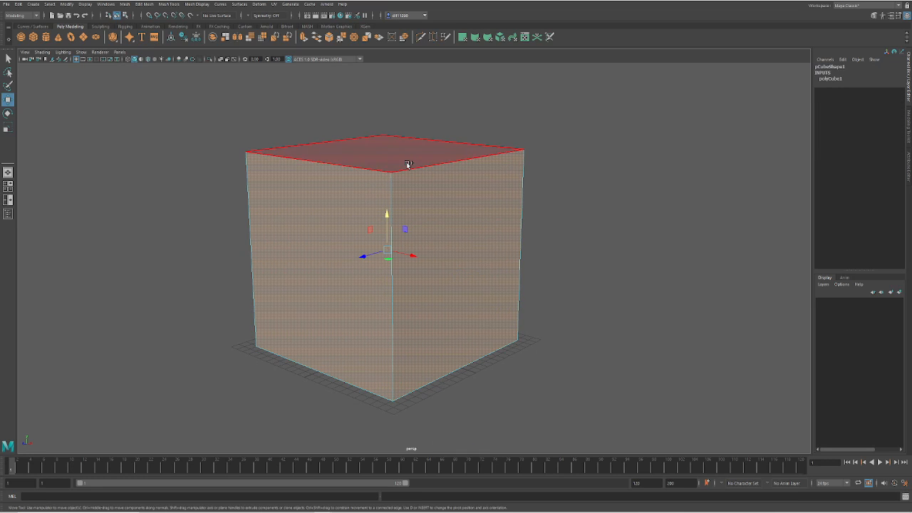
shift+click(404, 167)
key(Delete)
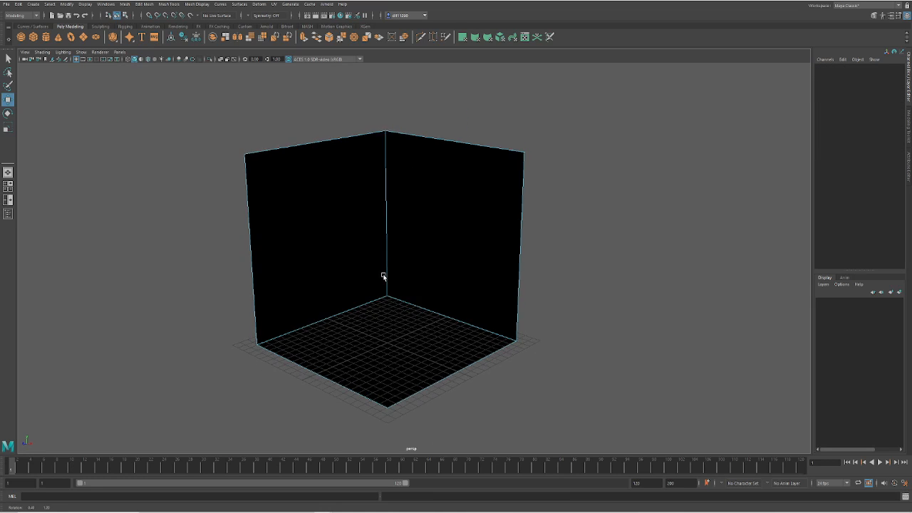
- Return the open box to object mode and reverse its normals so the surfaces face inward
alt+drag(383, 275, 356, 316)
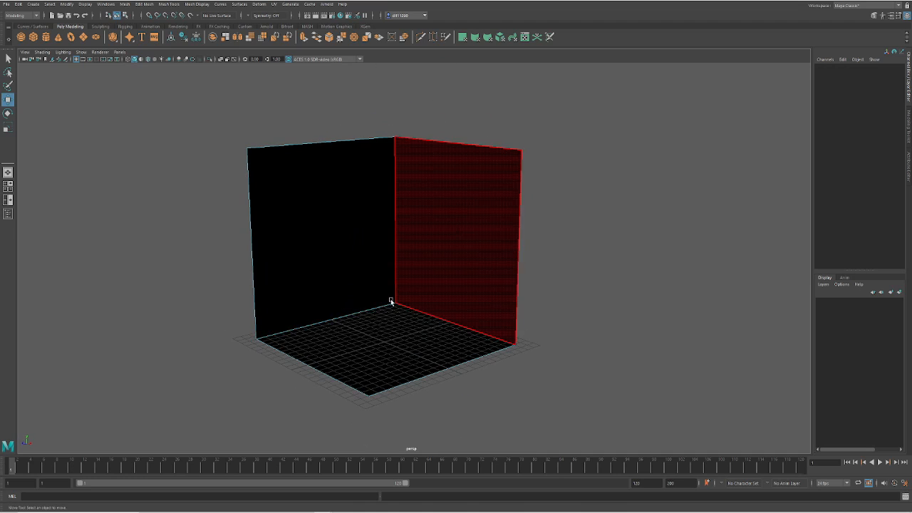
right_click(373, 267)
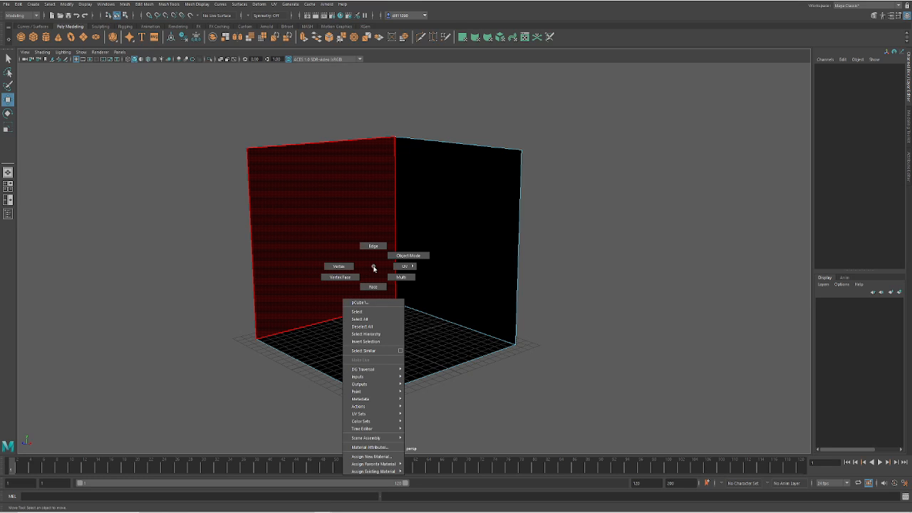
right_drag(374, 268, 410, 255)
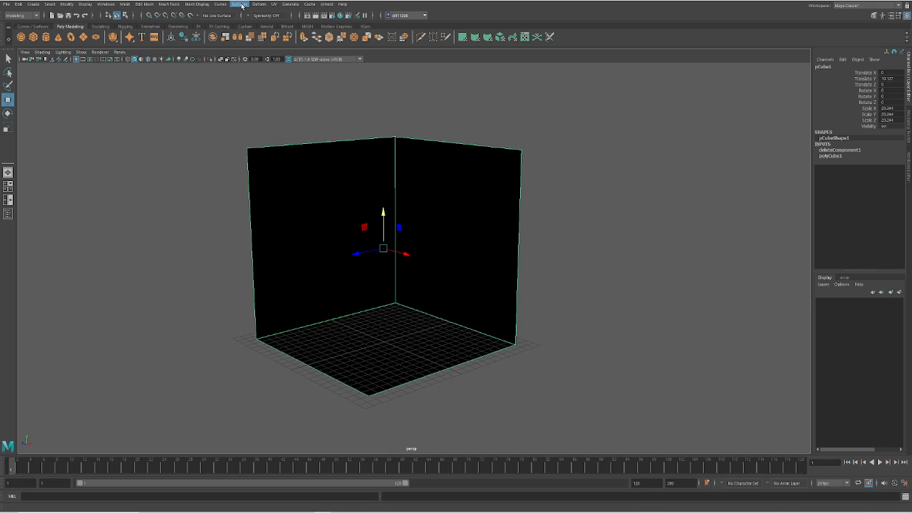
click(200, 6)
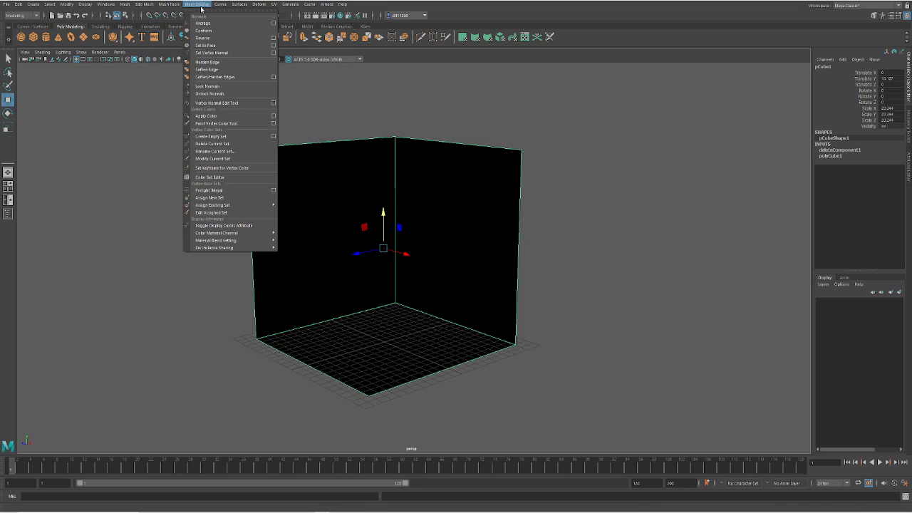
click(203, 38)
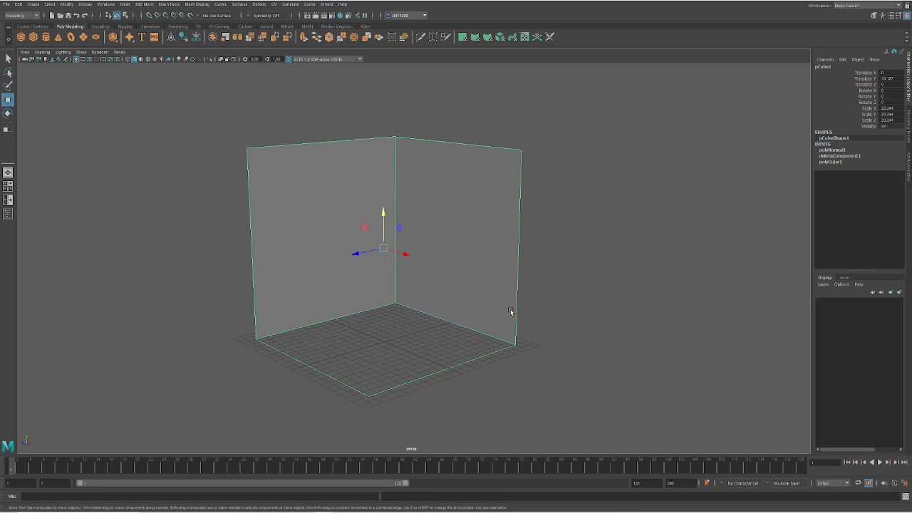
- Resize the open box to about 21 wide and deep by 19.6 tall, and lower it to about Y 9.8
alt+drag(511, 311, 578, 336)
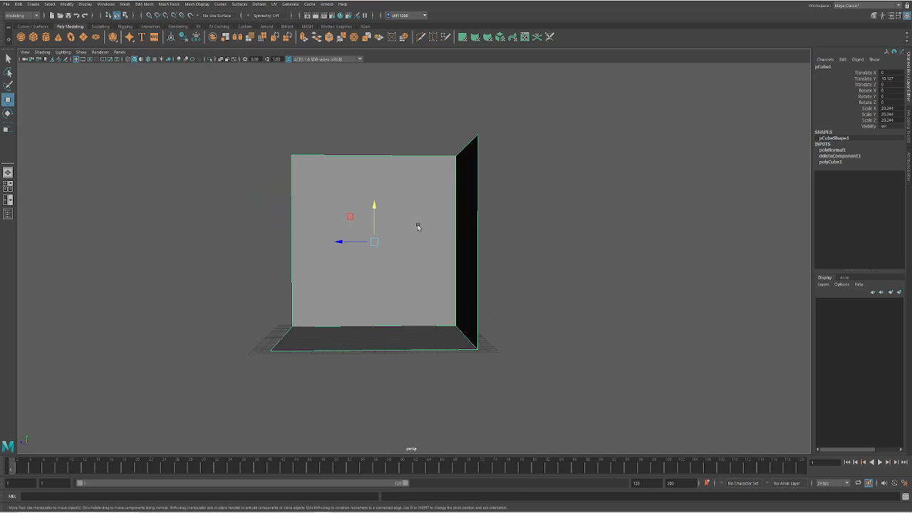
alt+drag(319, 248, 350, 285)
drag(387, 227, 386, 221)
alt+drag(335, 265, 387, 271)
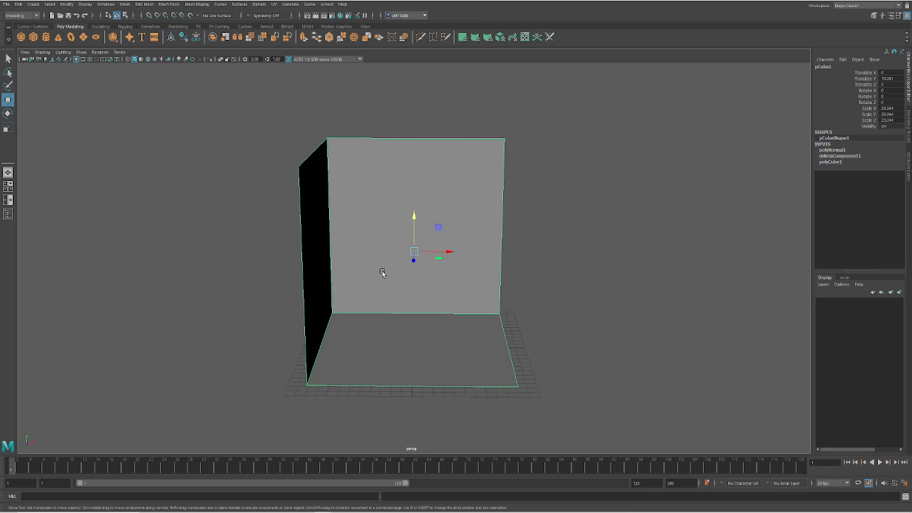
alt+drag(467, 452, 446, 446)
key(r)
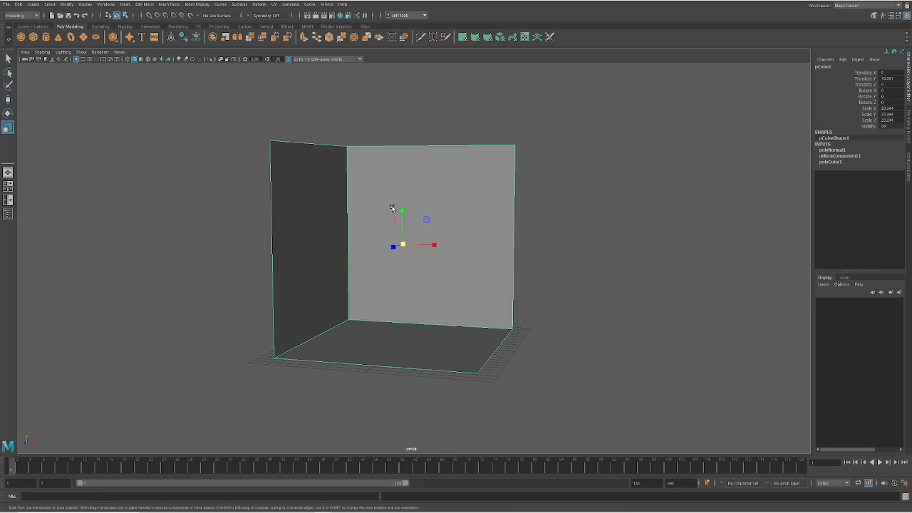
drag(403, 245, 408, 246)
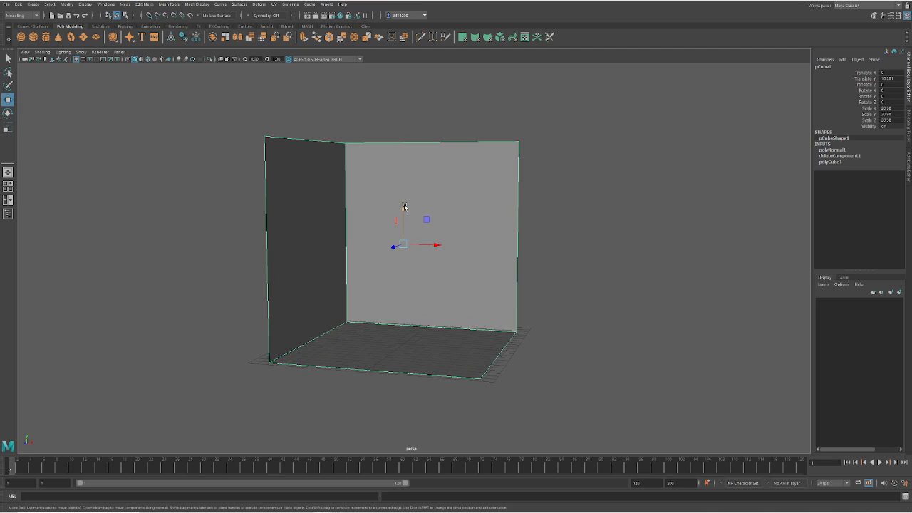
drag(404, 209, 404, 214)
key(w)
- Create a display layer from the selected box, name it Shell, and deselect the box
click(820, 287)
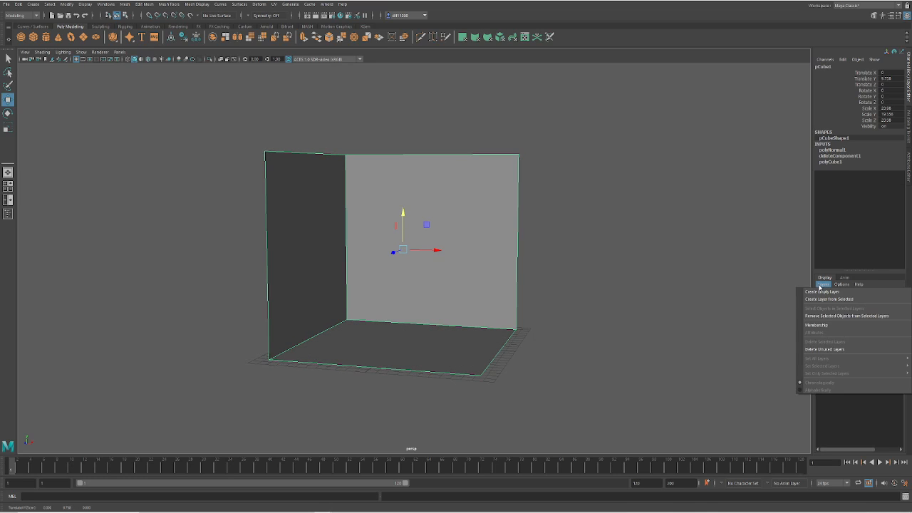
click(828, 300)
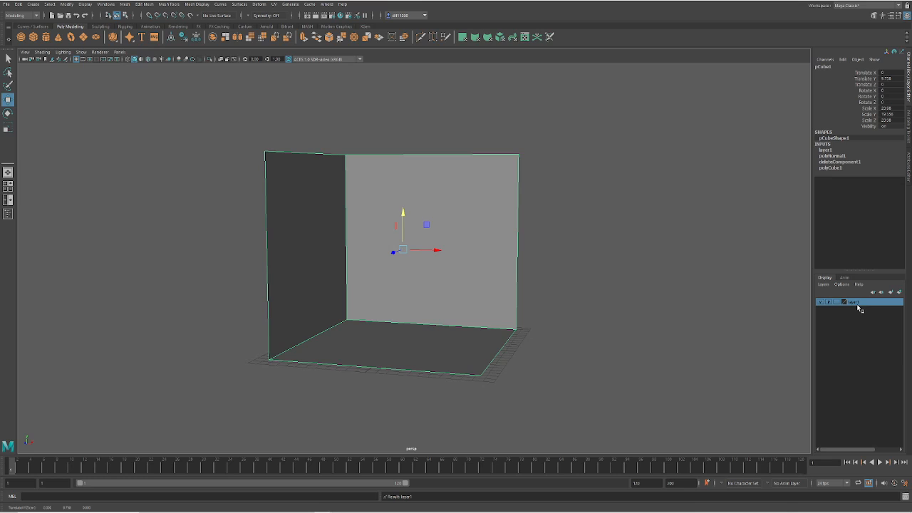
double_click(858, 302)
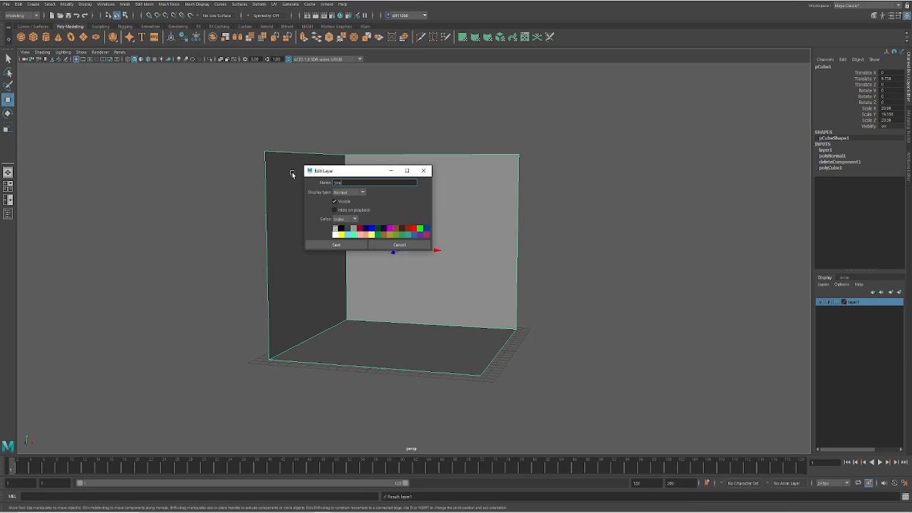
text(Shell)
click(337, 245)
click(648, 310)
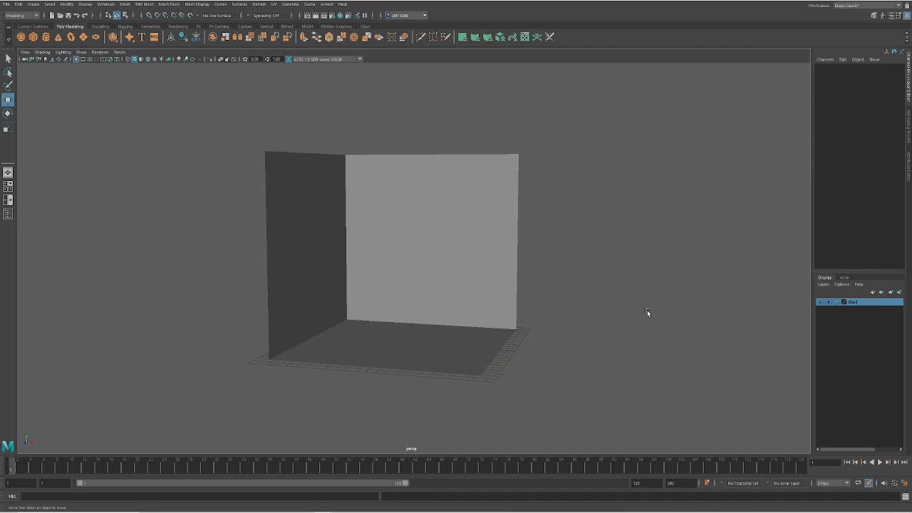
- Select the box and cycle the Shell layer's display type past Template to Reference
alt+drag(647, 310, 309, 291)
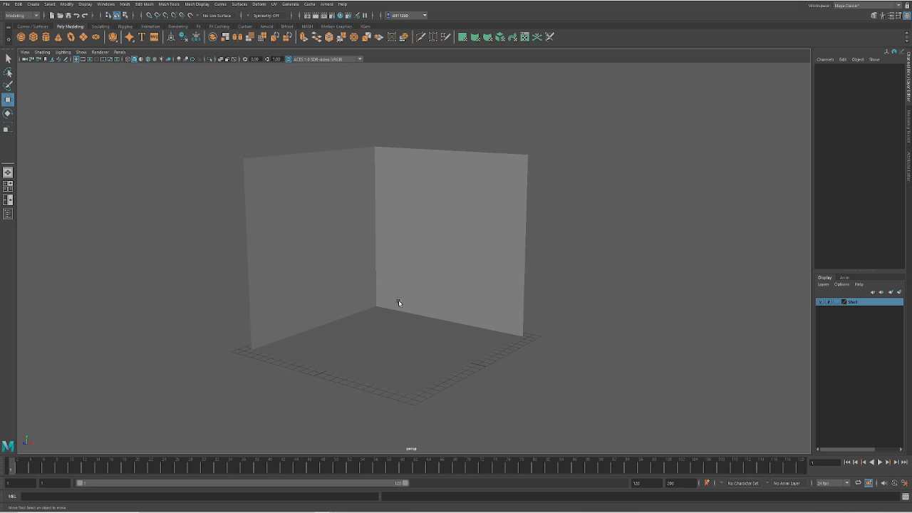
click(317, 332)
click(838, 303)
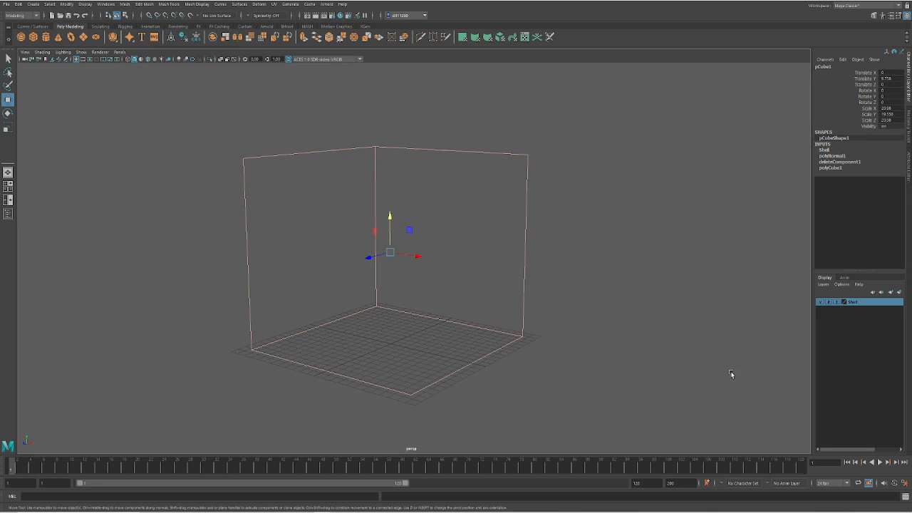
click(838, 302)
click(693, 358)
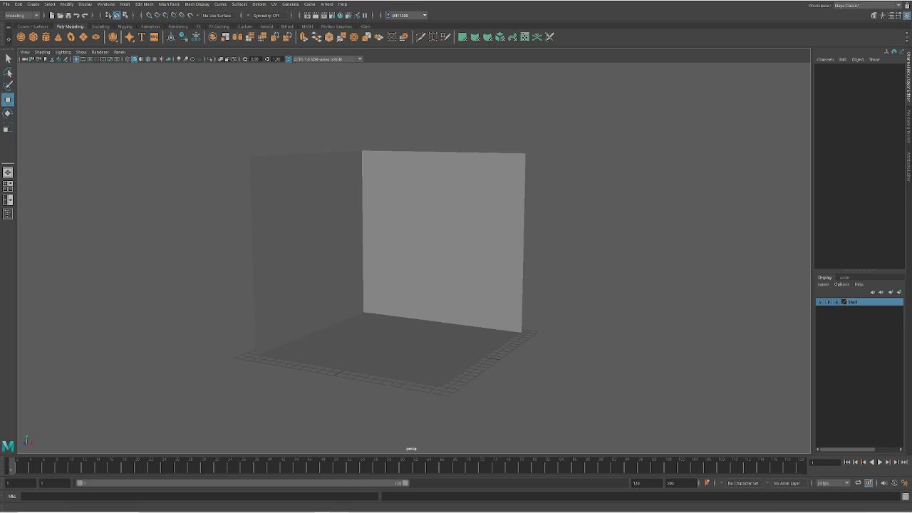
- Switch to the hippo cup.mb Maya window and select the whole hippo model for copying
mouse_move(323, 511)
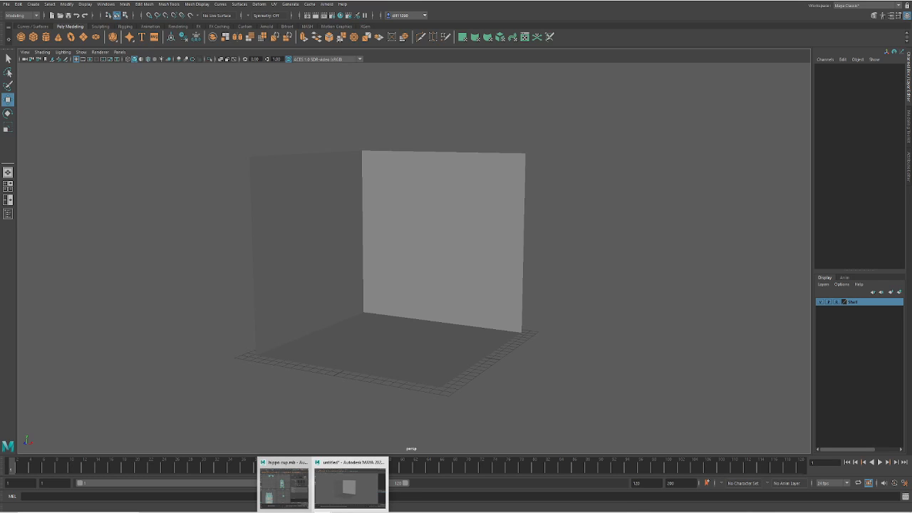
click(292, 492)
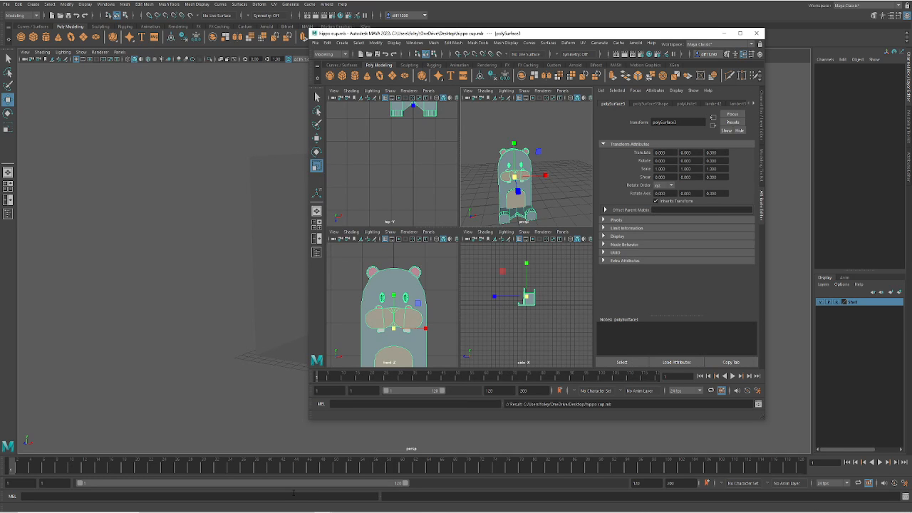
drag(604, 33, 715, 37)
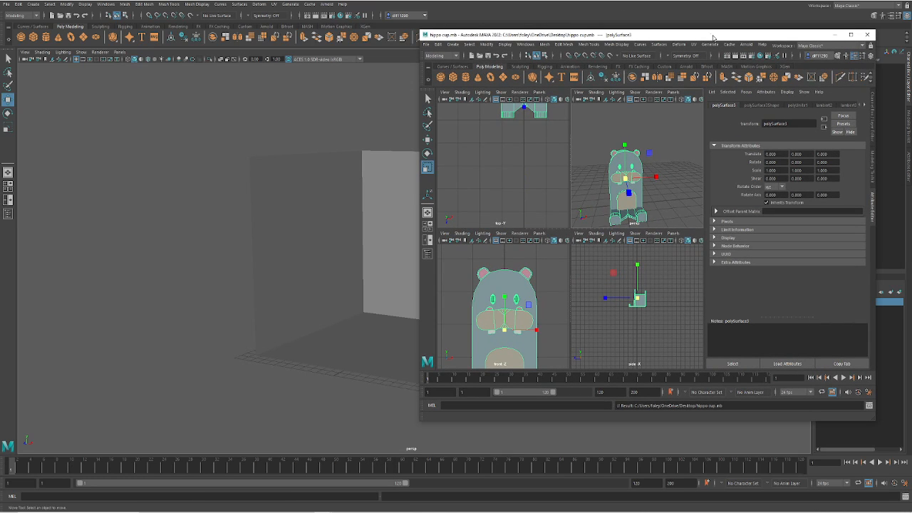
scroll(667, 187, down, 8)
click(613, 155)
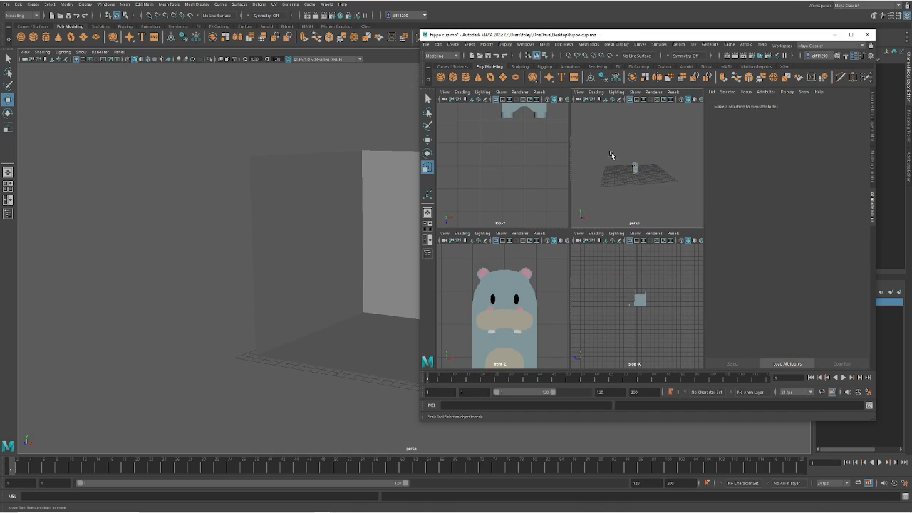
scroll(618, 154, up, 6)
scroll(661, 197, up, 2)
scroll(673, 210, down, 4)
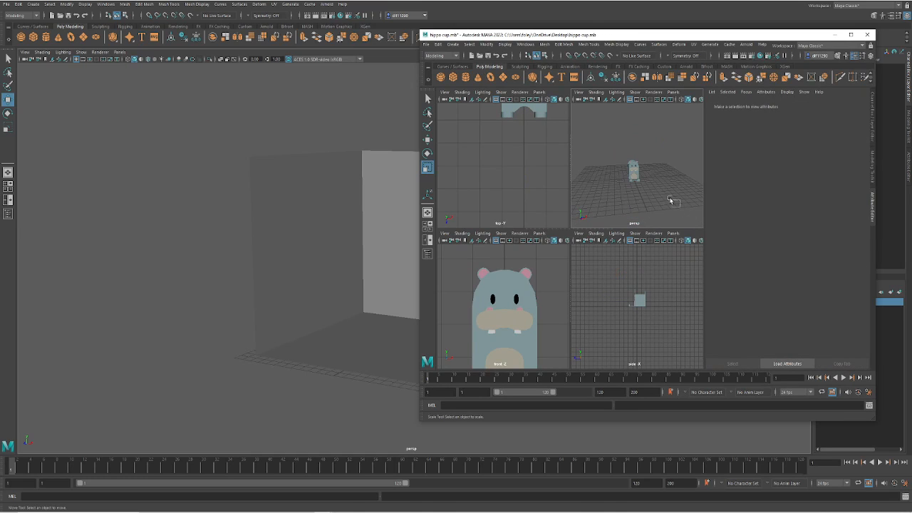
drag(681, 207, 611, 133)
drag(660, 202, 594, 125)
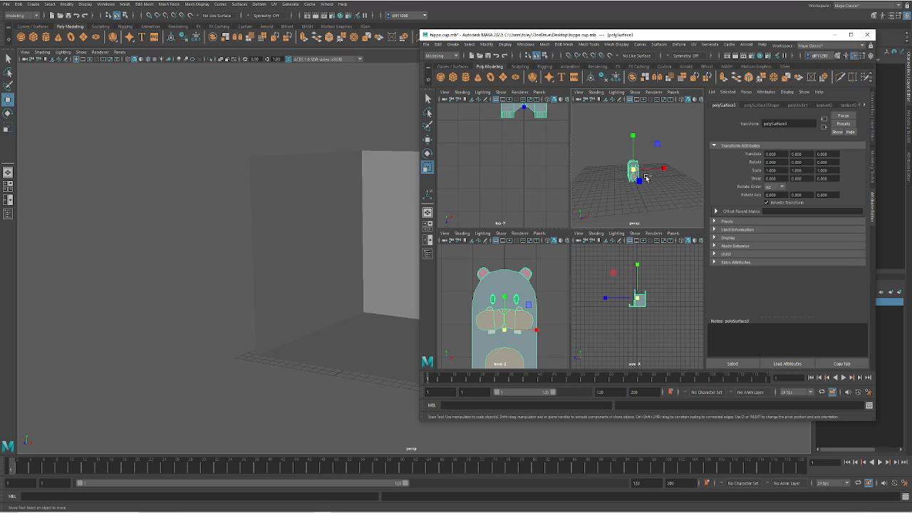
- Paste the copied hippo into the untitled room scene and delete it again
click(188, 308)
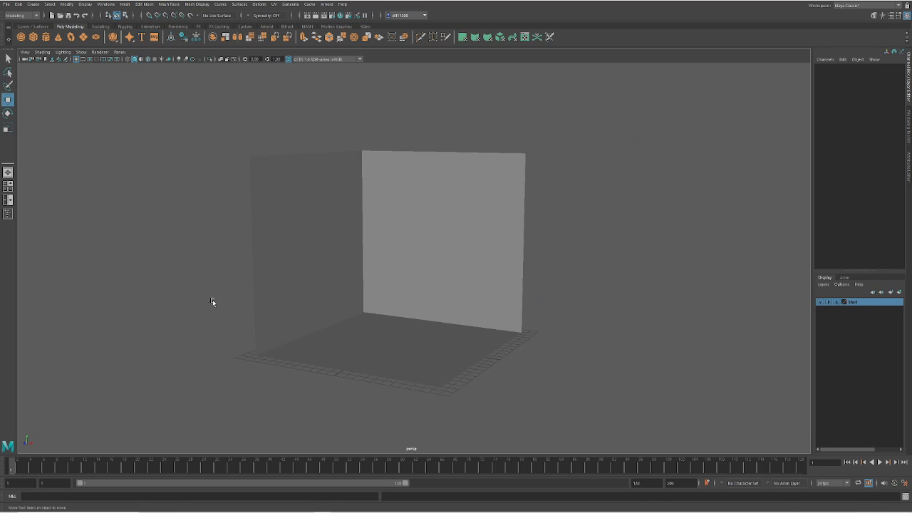
key(ctrl+v)
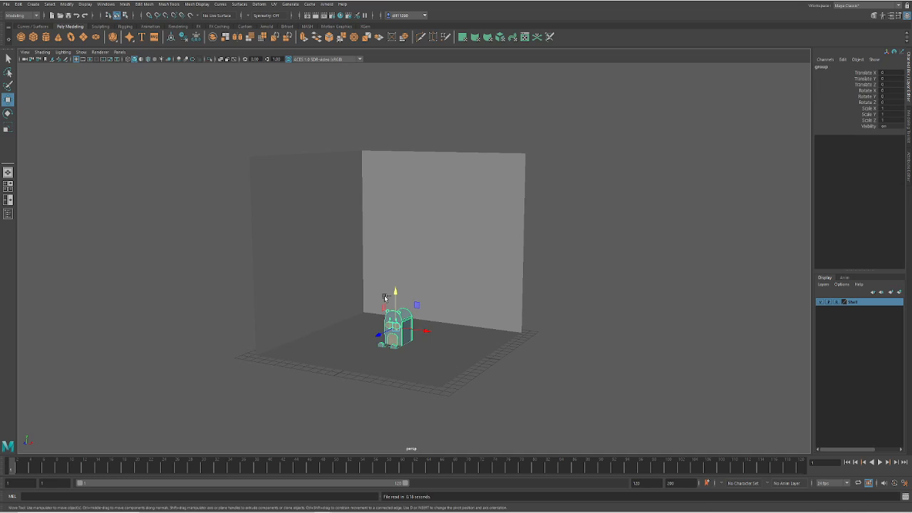
alt+drag(413, 356, 390, 369)
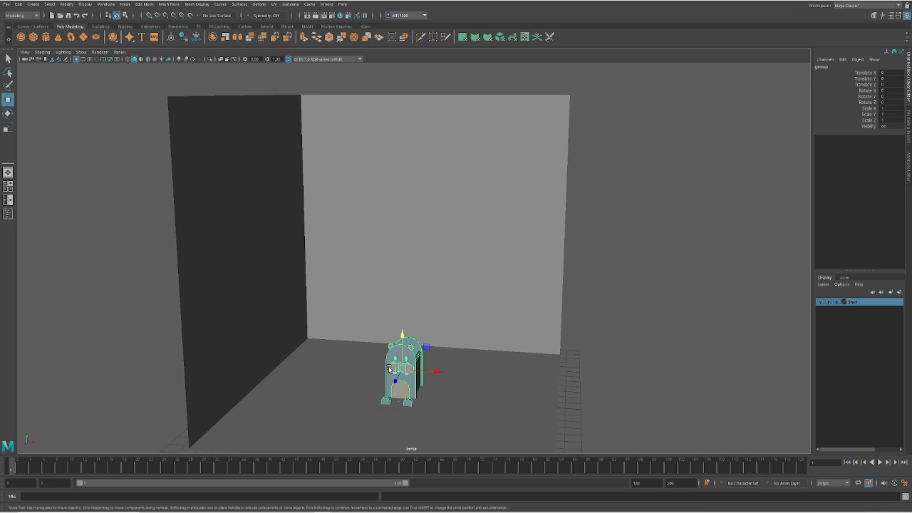
key(Delete)
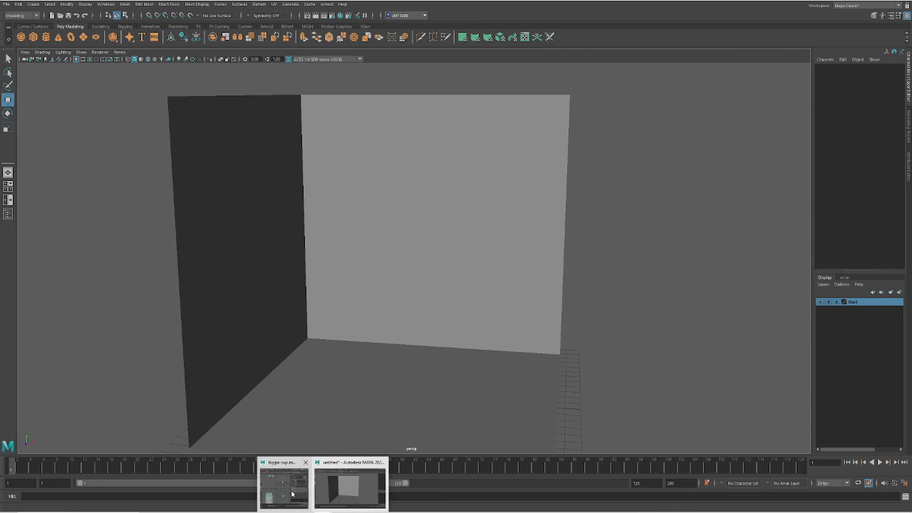
- Switch back to the hippo cup.mb Maya window, maximize it, and deselect the hippo in the perspective view
click(291, 494)
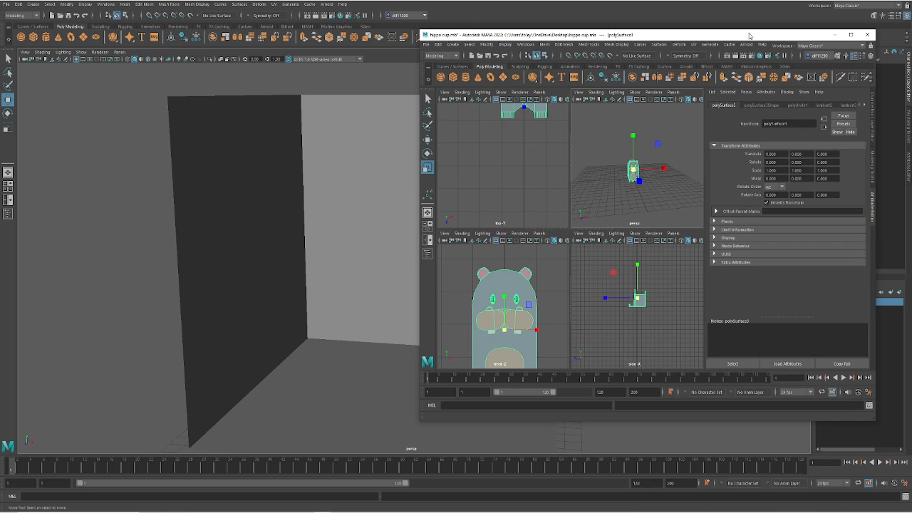
click(835, 34)
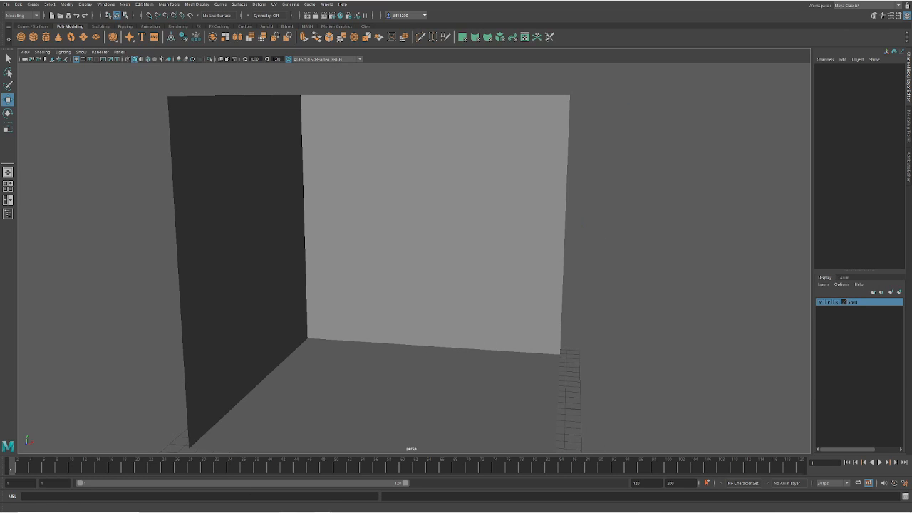
click(292, 491)
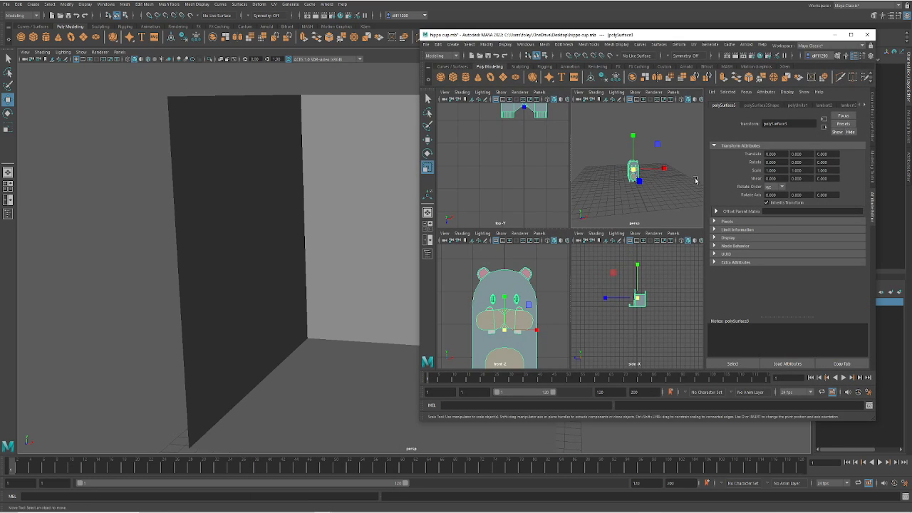
scroll(648, 169, up, 8)
scroll(650, 171, down, 8)
alt+drag(670, 199, 670, 202)
scroll(663, 198, up, 6)
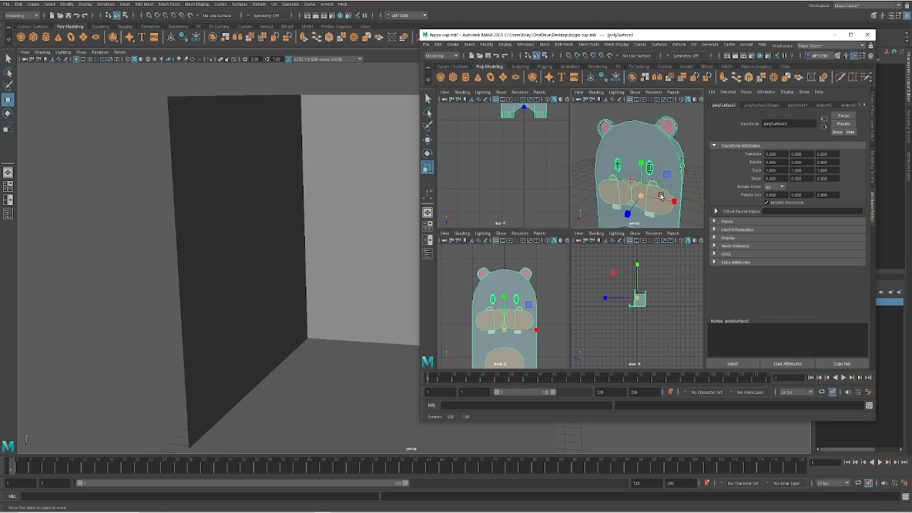
scroll(661, 197, down, 6)
double_click(719, 37)
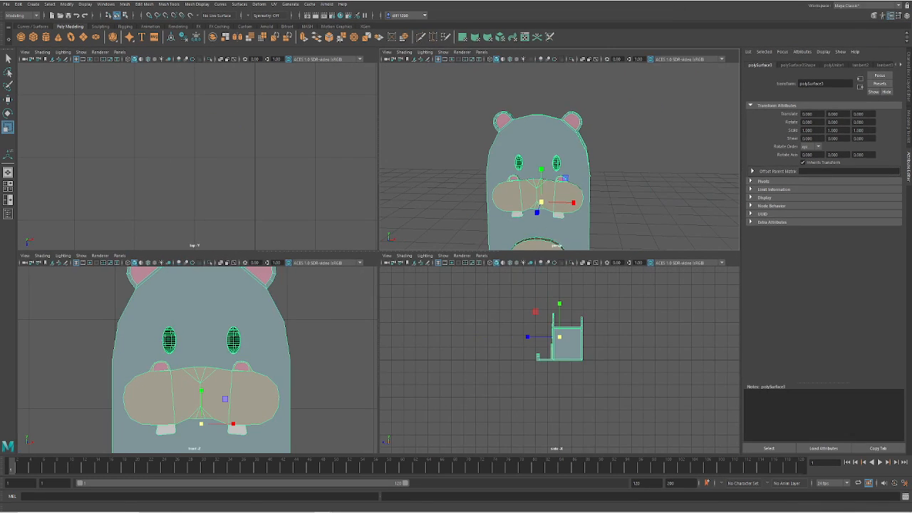
scroll(622, 183, down, 3)
click(622, 183)
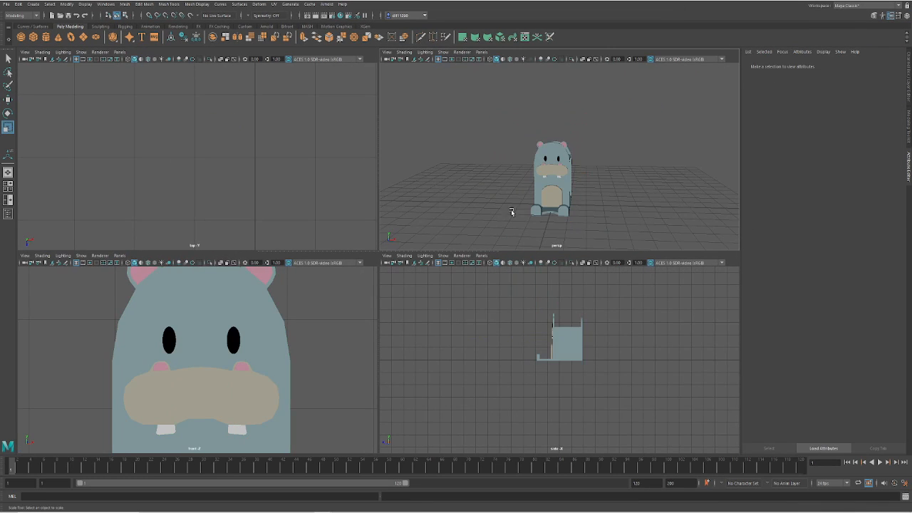
click(558, 170)
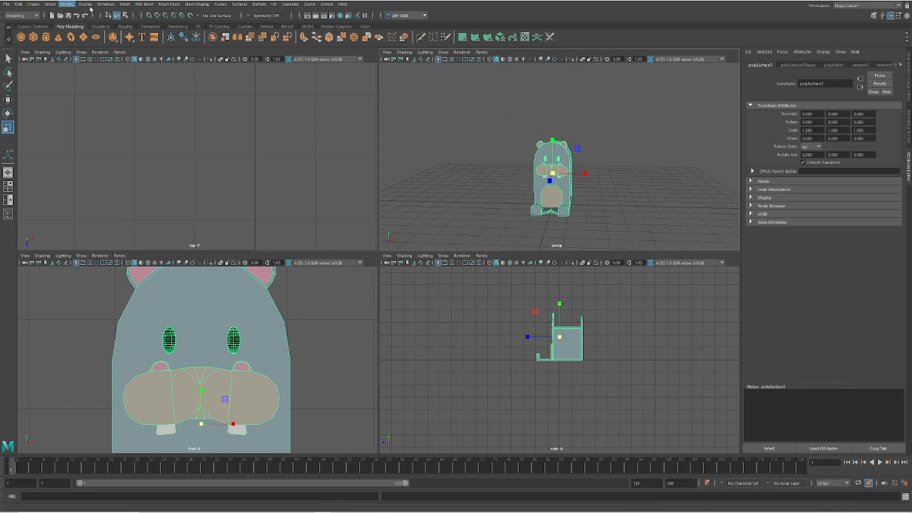
click(124, 4)
click(670, 196)
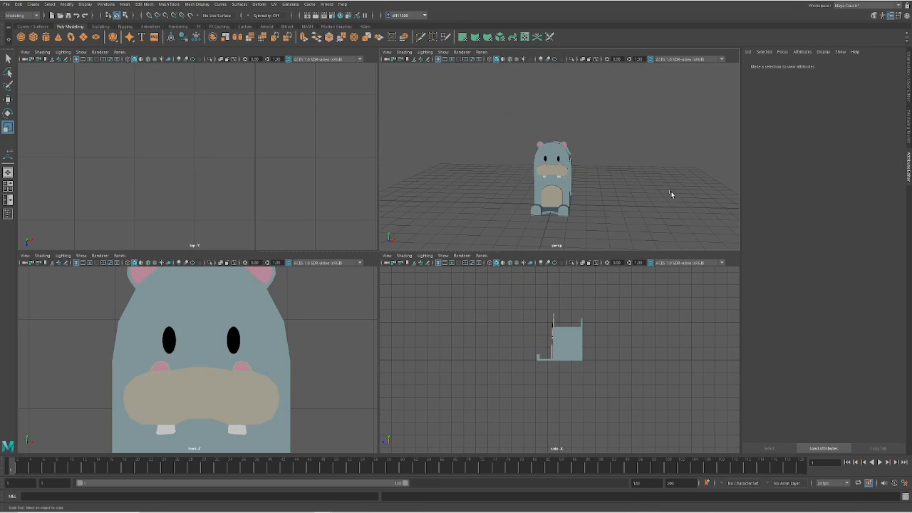
- Shrink the maximized hippo cup.mb and untitled room windows so the desktop files are reachable
drag(796, 0, 796, 14)
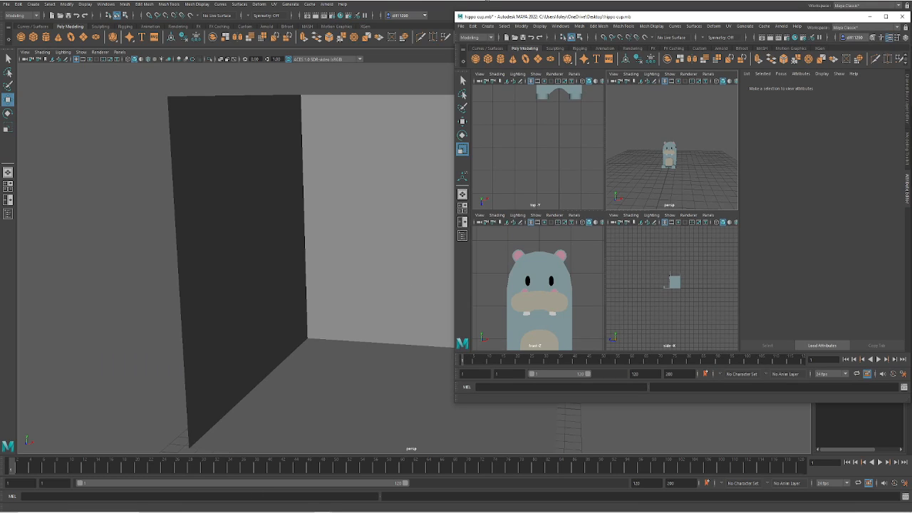
click(487, 1)
drag(487, 1, 511, 10)
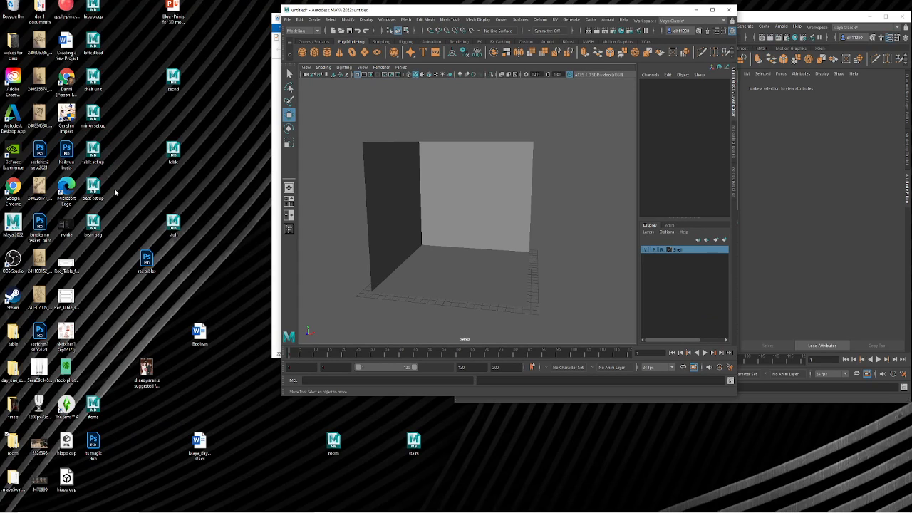
- Import the hippo cup Maya file from the desktop into the untitled room scene and delete the imported hippo again
drag(93, 9, 486, 218)
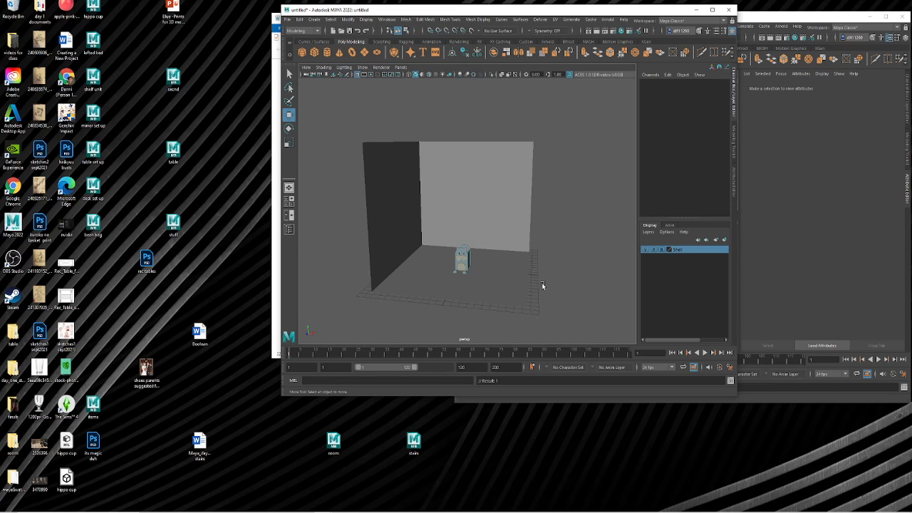
scroll(507, 306, up, 3)
alt+middle_drag(488, 301, 470, 213)
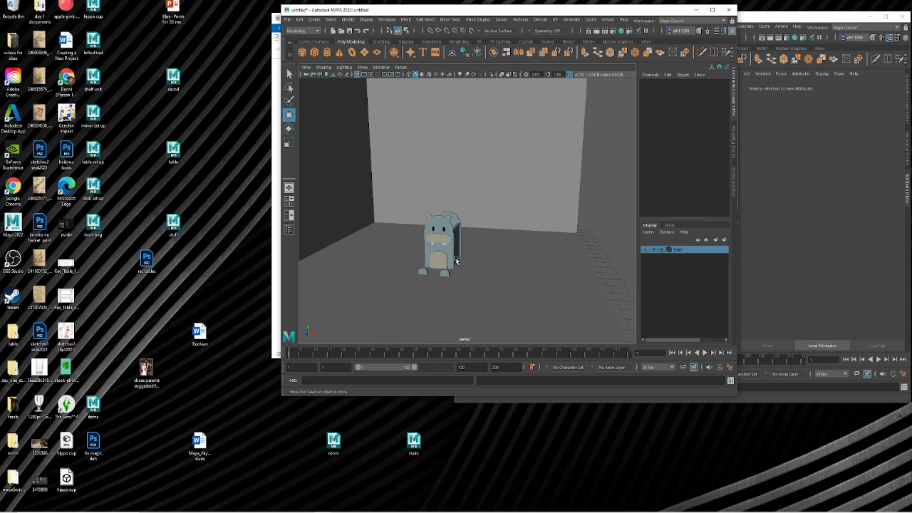
click(454, 258)
key(Delete)
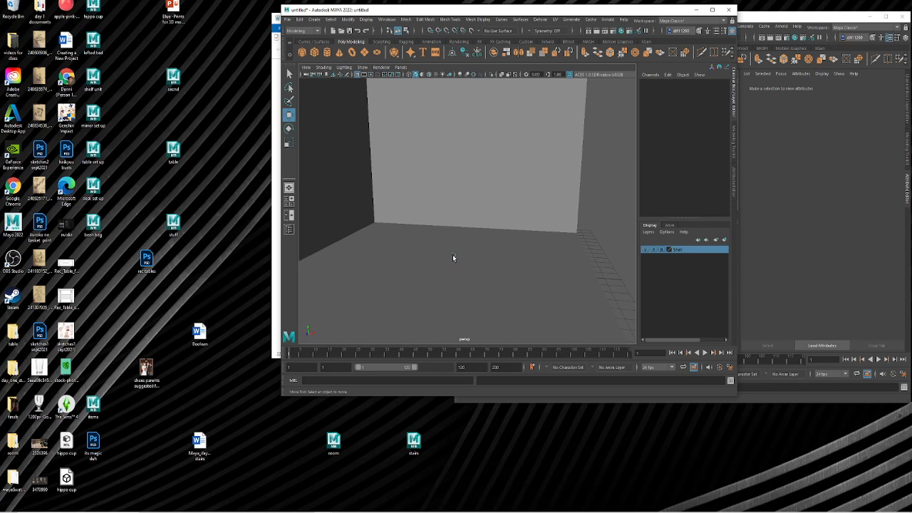
scroll(466, 225, down, 3)
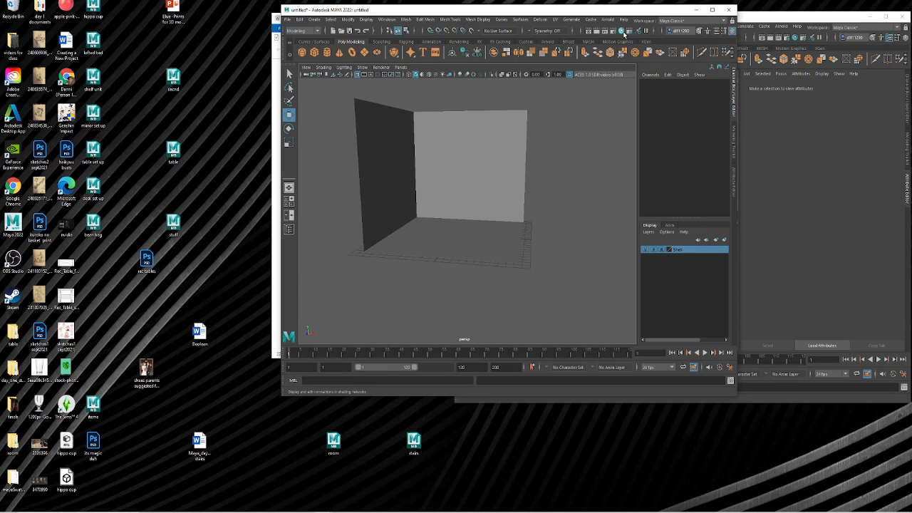
- Switch to the hippo cup.mb window, maximize it, and select the whole hippo in the perspective view
click(767, 17)
drag(766, 17, 702, 0)
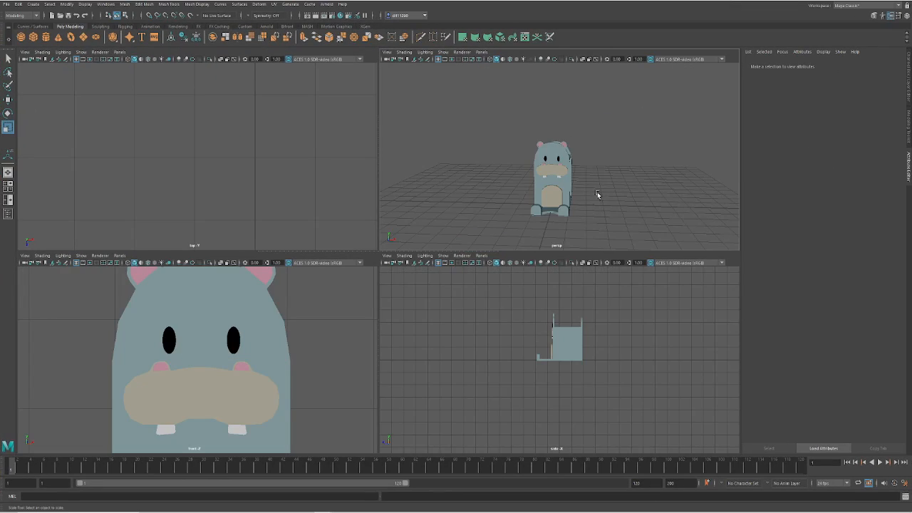
drag(648, 237, 435, 71)
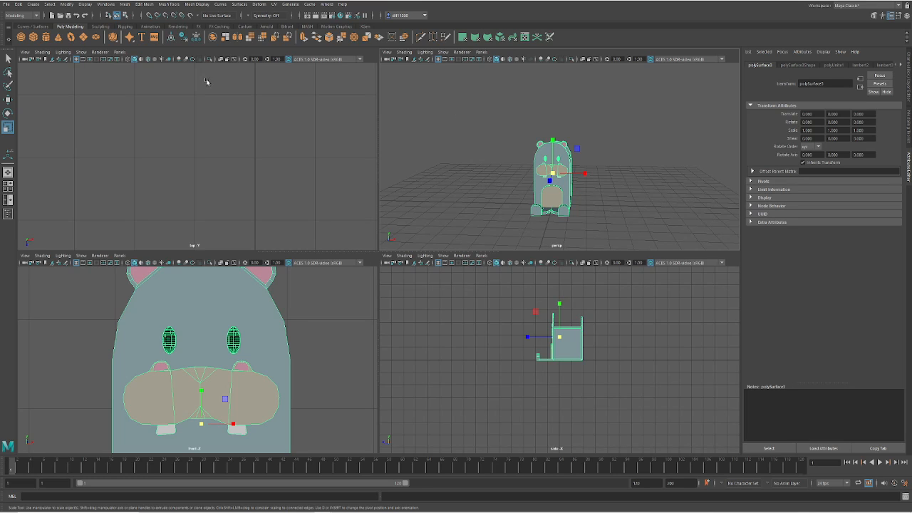
- Review the Export Selection settings for the Desktop folder and the available file types, and leave without exporting
click(6, 4)
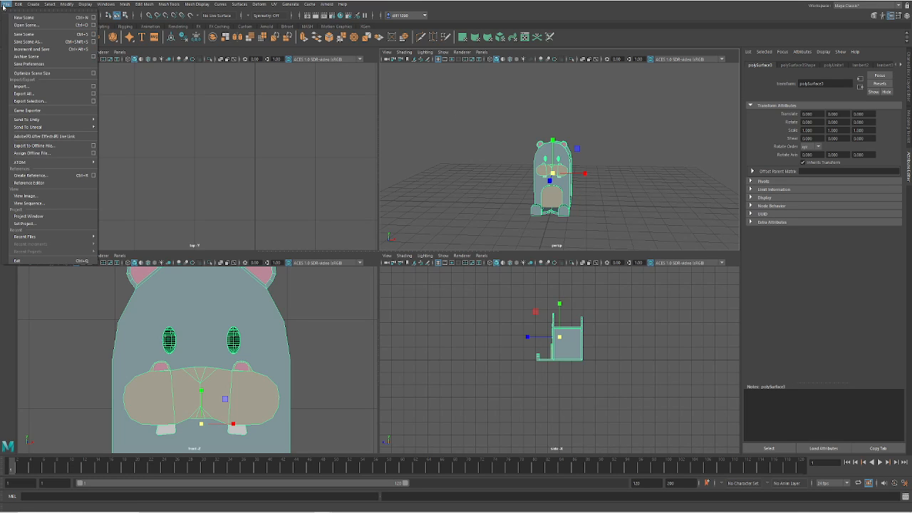
click(21, 102)
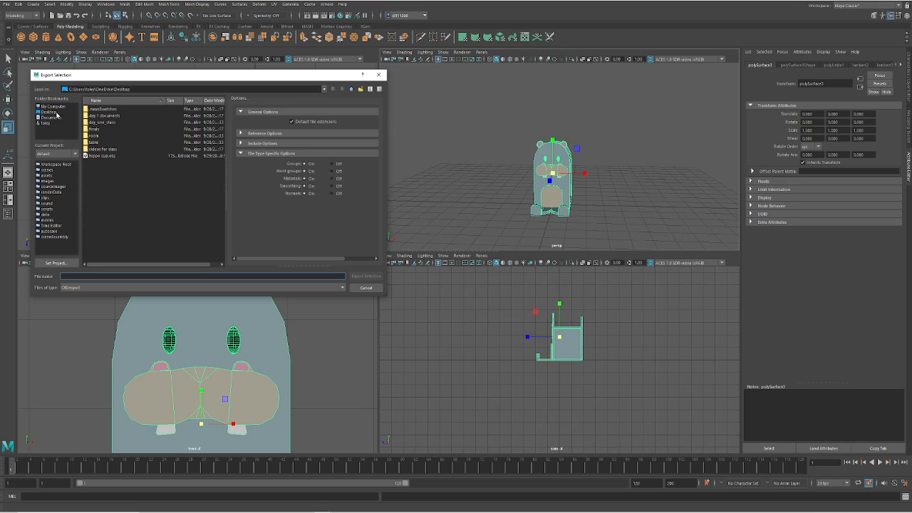
click(56, 113)
click(73, 276)
click(84, 288)
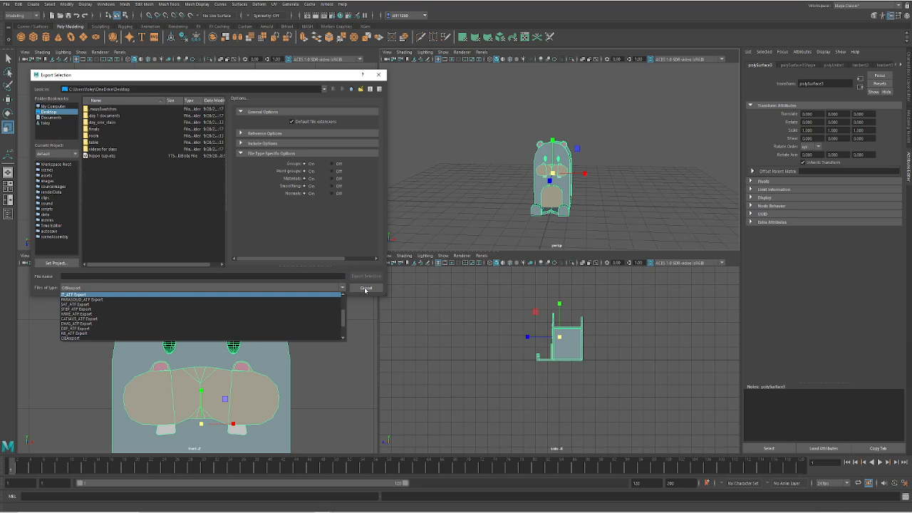
click(365, 289)
- Shrink the hippo cup.mb window and inspect the desktop's hippo cup.obj in 3D Viewer under several lighting themes
drag(720, 0, 738, 15)
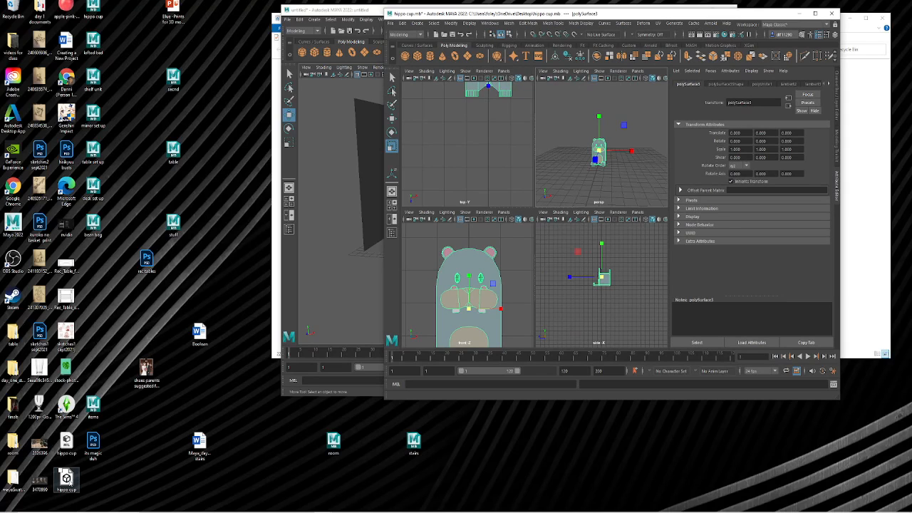
double_click(66, 478)
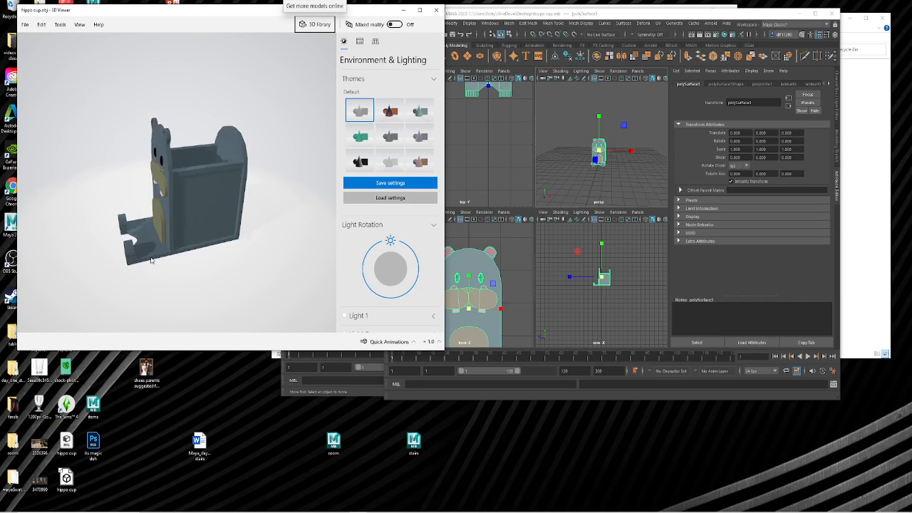
drag(150, 208, 299, 214)
click(360, 161)
click(390, 161)
click(429, 165)
drag(303, 246, 213, 259)
click(392, 138)
click(436, 10)
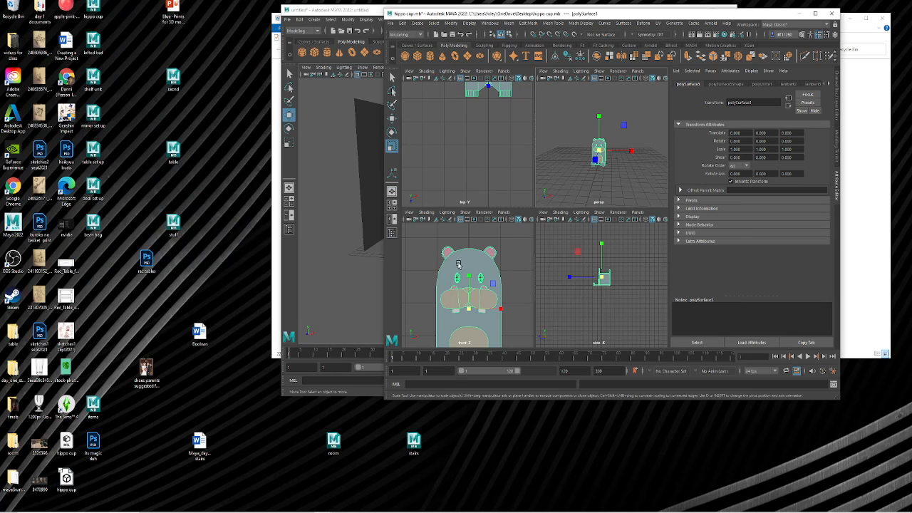
- Switch to the untitled room scene, import the hippo cup OBJ file from the desktop, and select the imported hippo
click(377, 232)
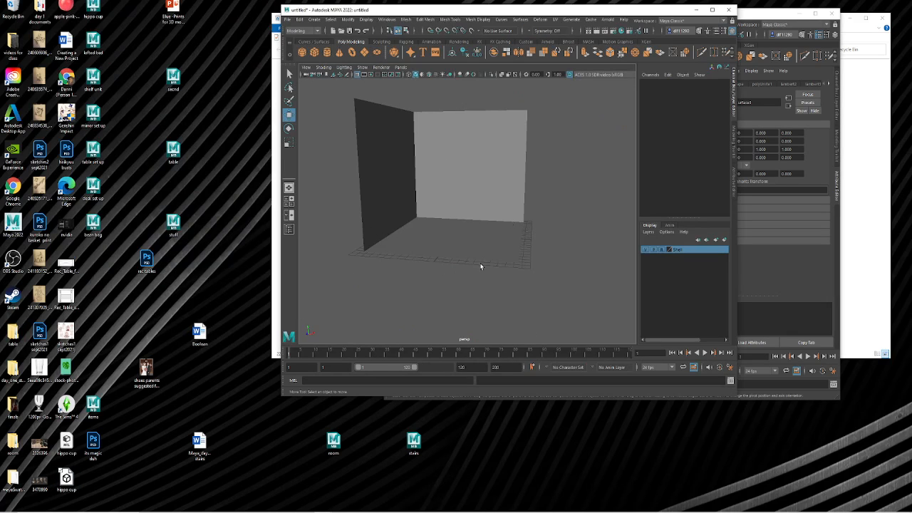
drag(66, 479, 422, 214)
scroll(474, 238, up, 5)
click(428, 272)
alt+drag(421, 285, 440, 280)
- Try separating the imported hippo mesh into individual parts and undo the separation
click(406, 19)
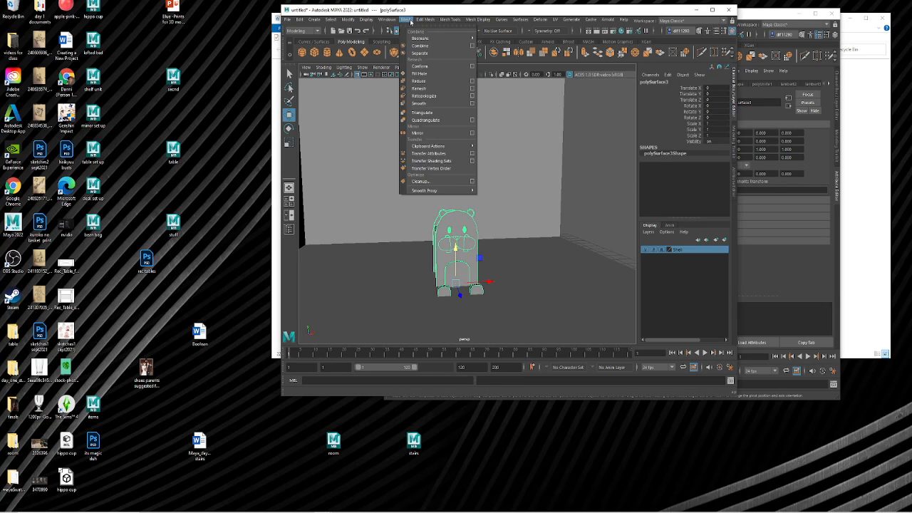
click(420, 50)
click(467, 248)
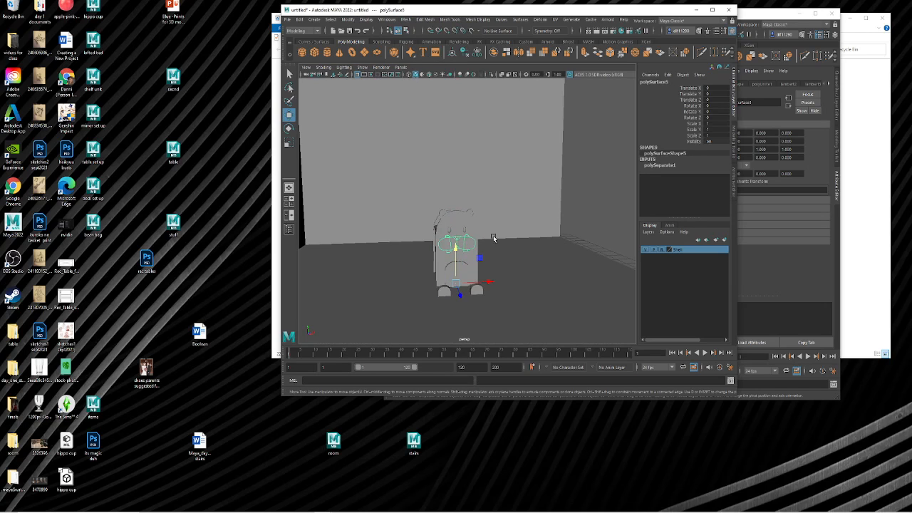
alt+drag(493, 275, 468, 279)
key(ctrl+z)
key(ctrl+z)
key(ctrl+z)
key(ctrl+z)
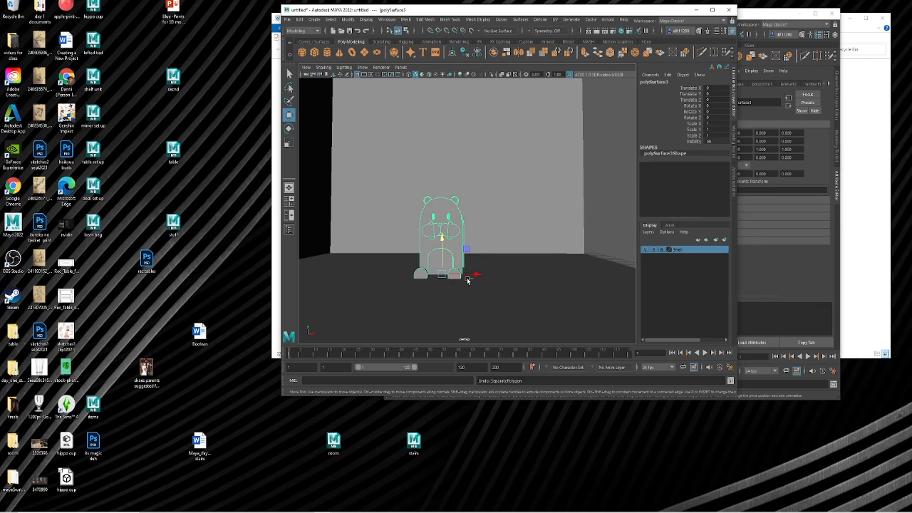
- Select the whole OBJ hippo in the room and delete it
scroll(456, 248, down, 5)
scroll(455, 248, up, 5)
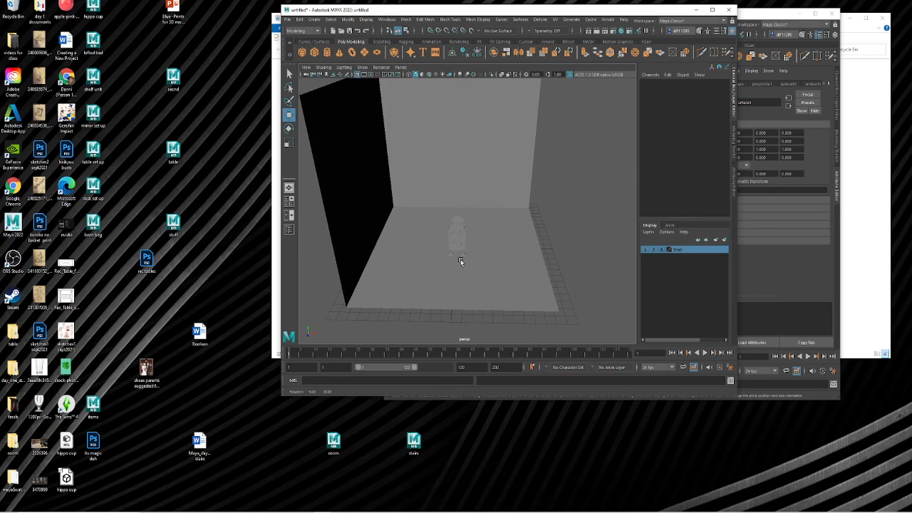
drag(493, 317, 422, 185)
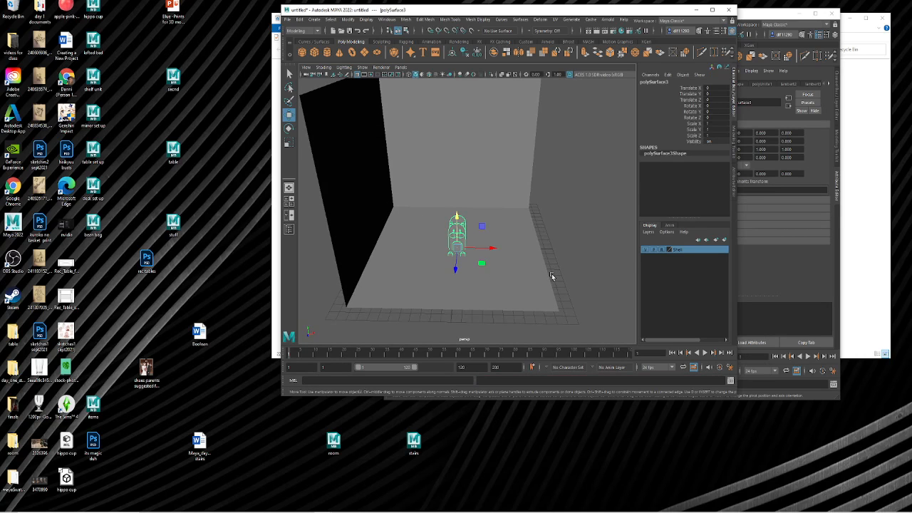
key(Delete)
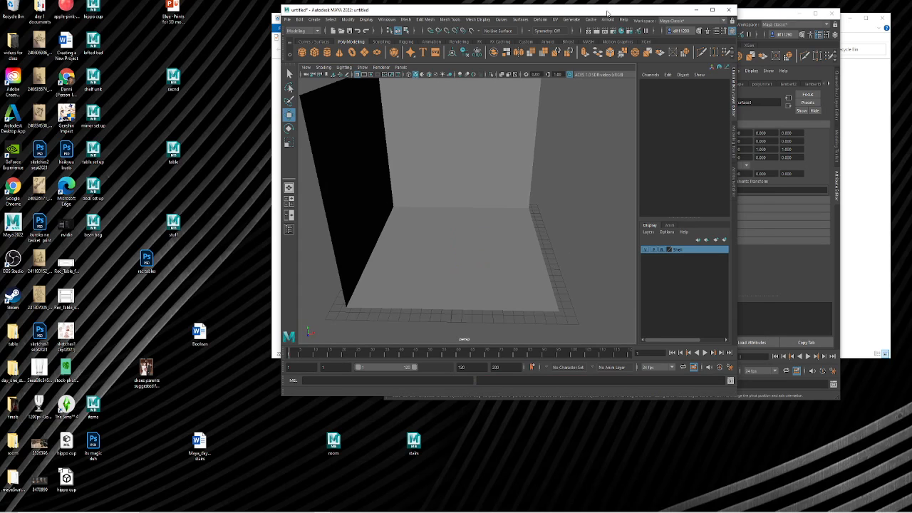
- Paste the hippo from the hippo cup.mb window into the untitled room scene and move it about 8 units along X, outside the room
drag(607, 13, 422, 35)
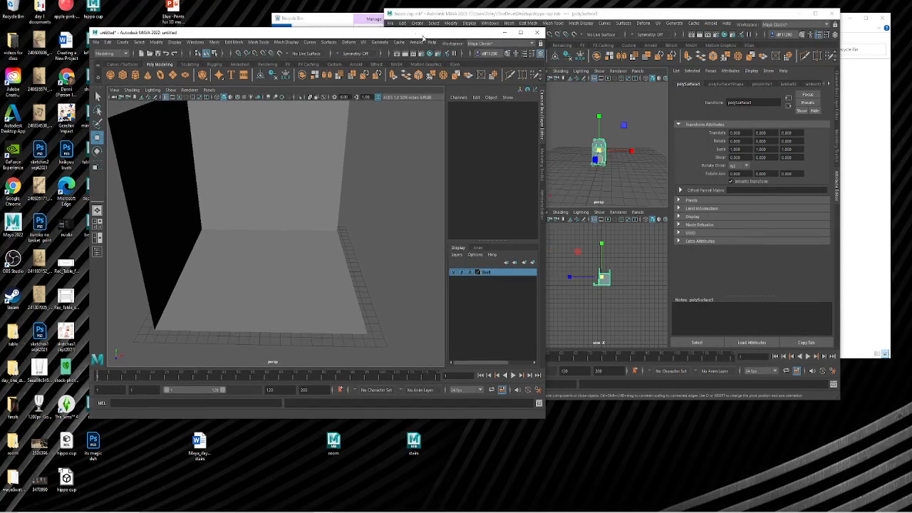
click(663, 161)
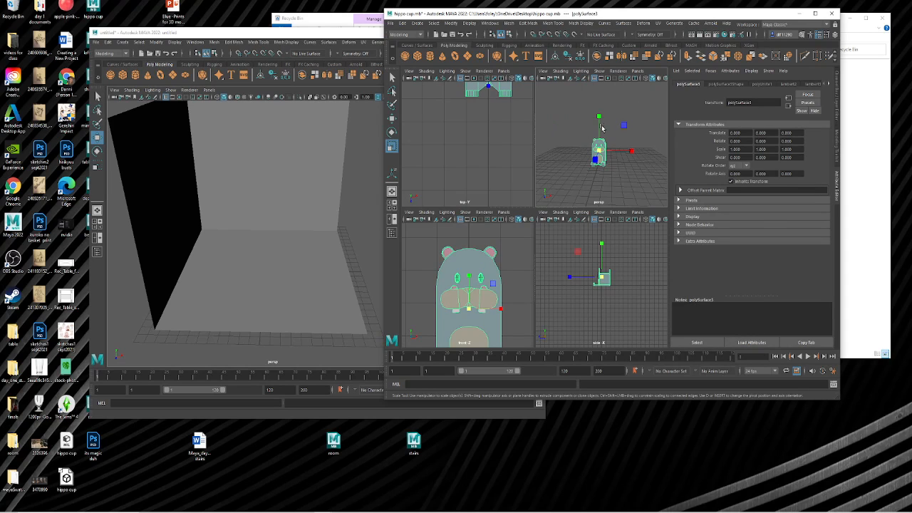
click(288, 277)
key(ctrl+v)
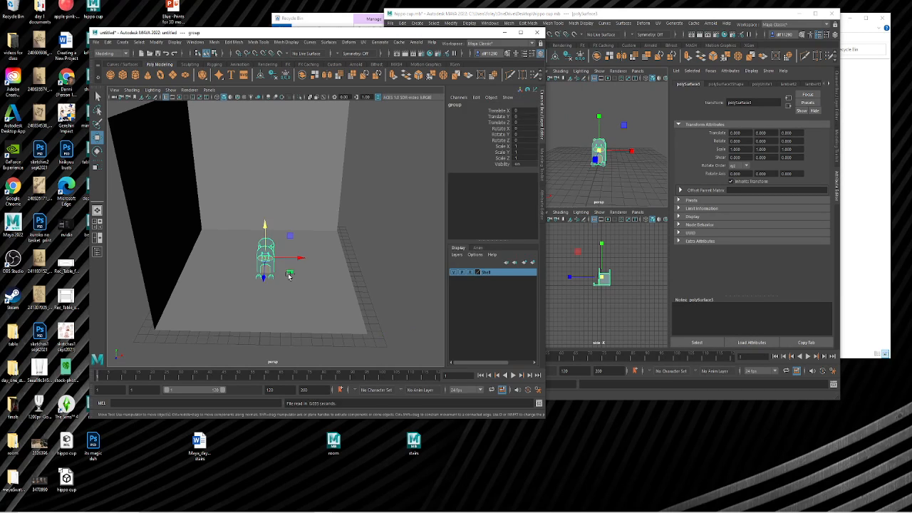
drag(300, 259, 366, 243)
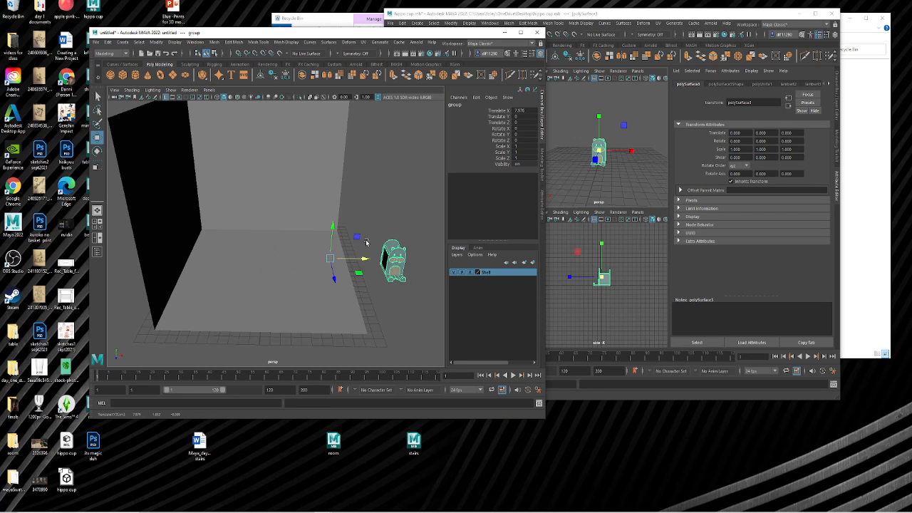
click(366, 257)
- Center the pivot of the pasted hippo mesh and deselect it
click(403, 268)
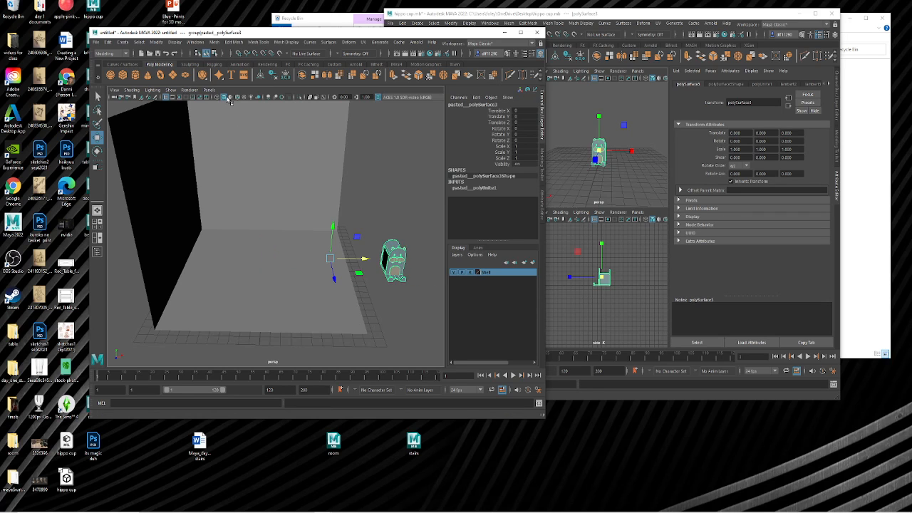
click(156, 43)
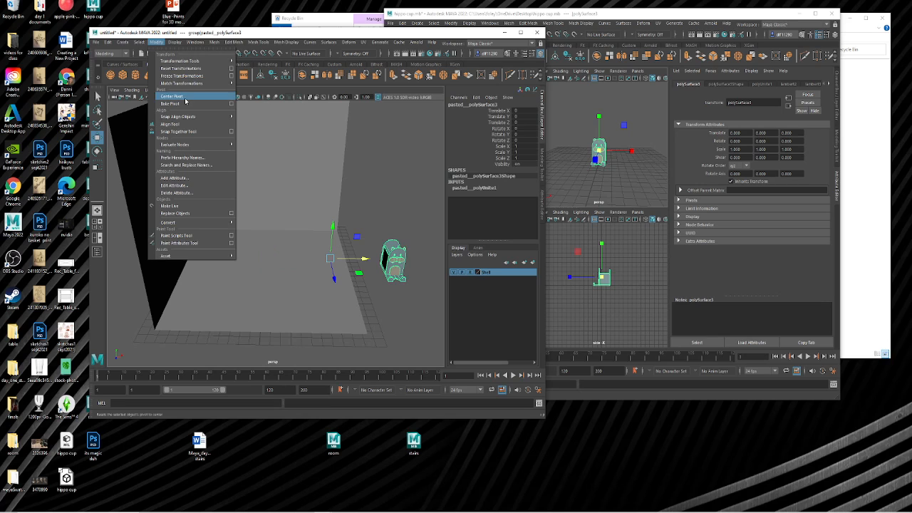
click(186, 99)
click(365, 190)
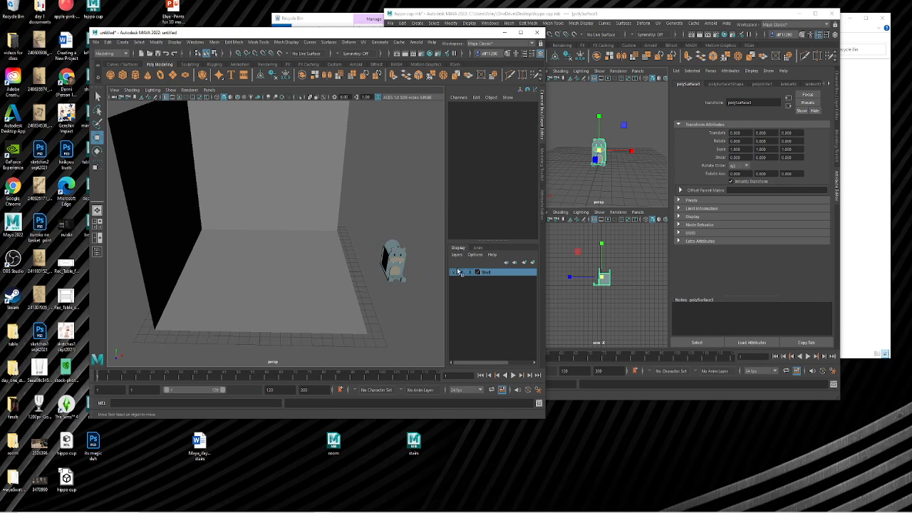
- Select the pasted hippo beside the room and delete its construction history
alt+drag(405, 276, 424, 285)
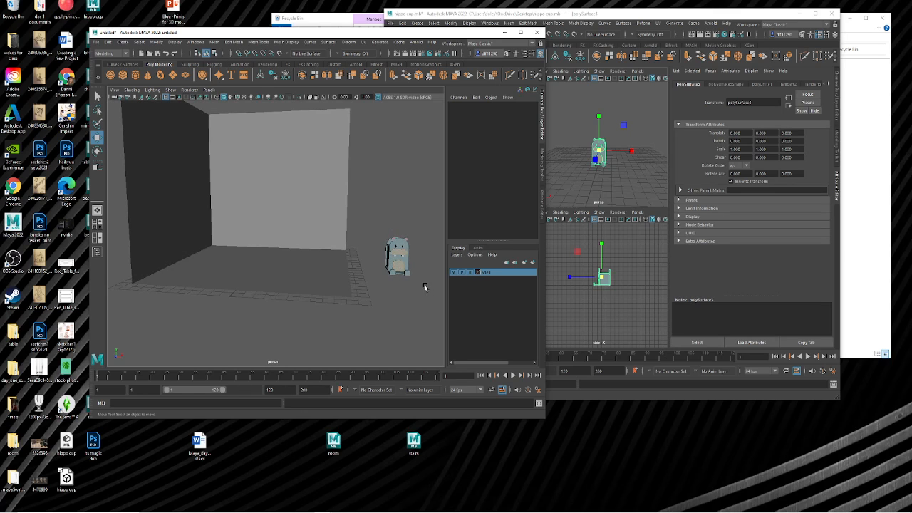
drag(381, 192, 380, 191)
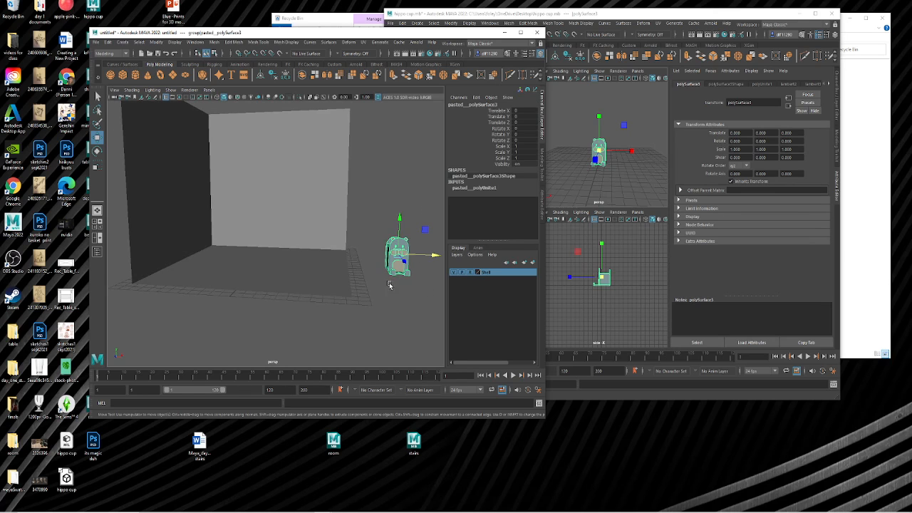
click(107, 42)
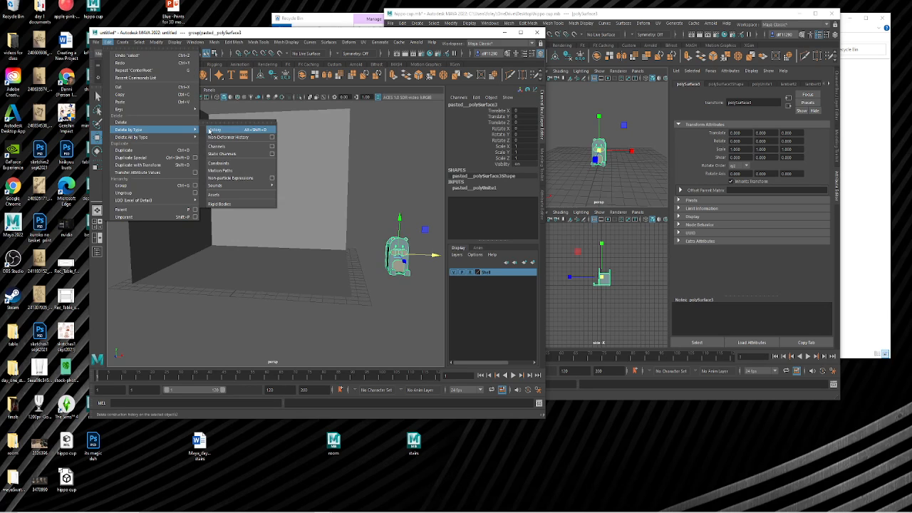
click(156, 42)
- Freeze the pasted hippo's transformations and deselect it
click(156, 42)
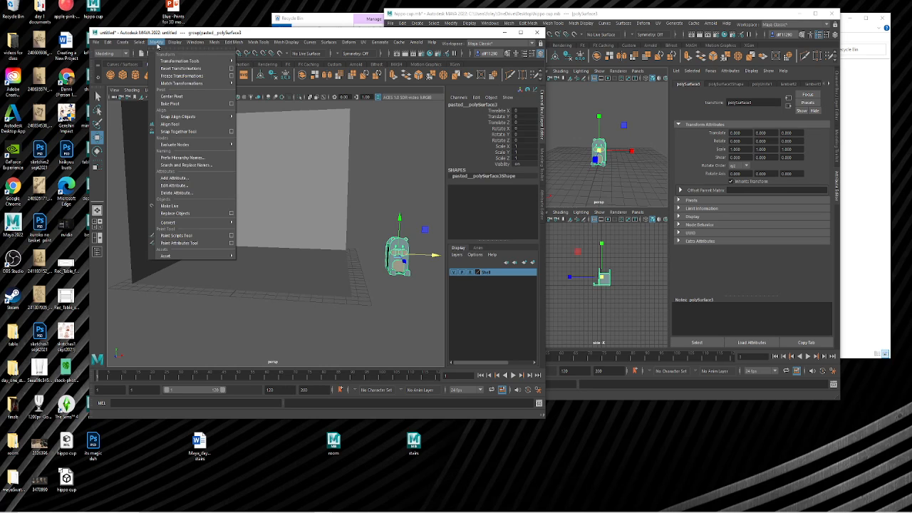
click(182, 75)
click(389, 193)
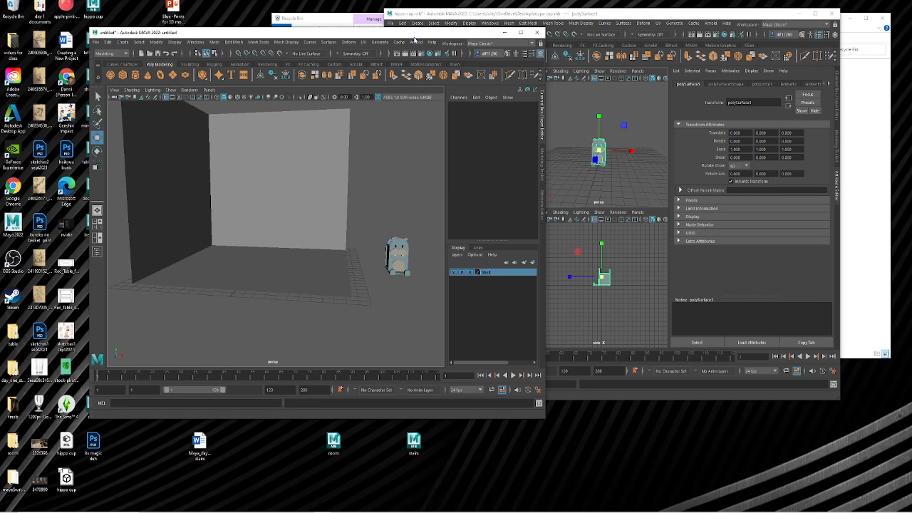
- Bring the lofted bed, shelf unit and mirror set up files from the desktop into the room scene
drag(414, 35, 612, 20)
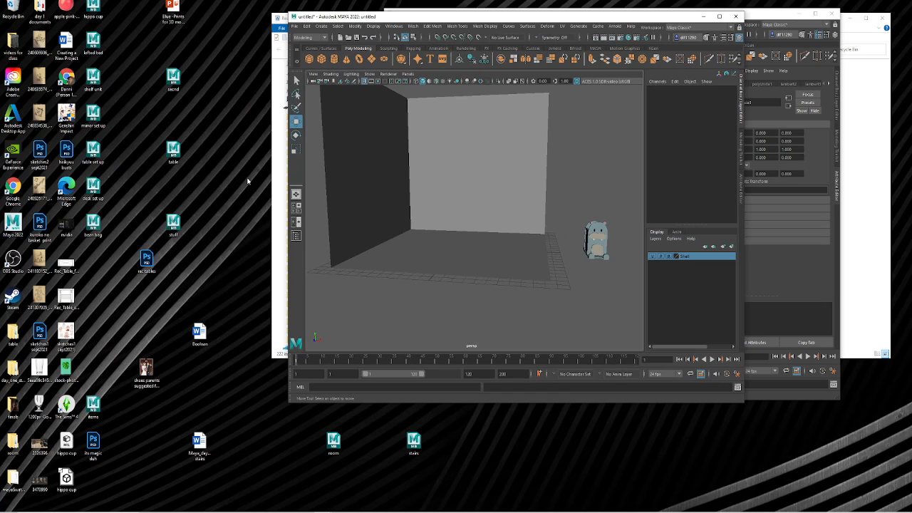
click(110, 248)
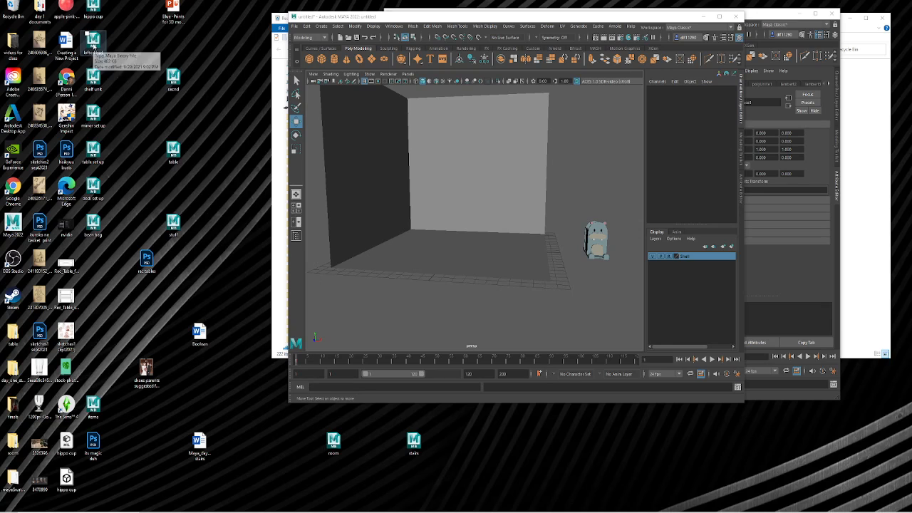
drag(89, 52, 458, 206)
scroll(459, 205, down, 5)
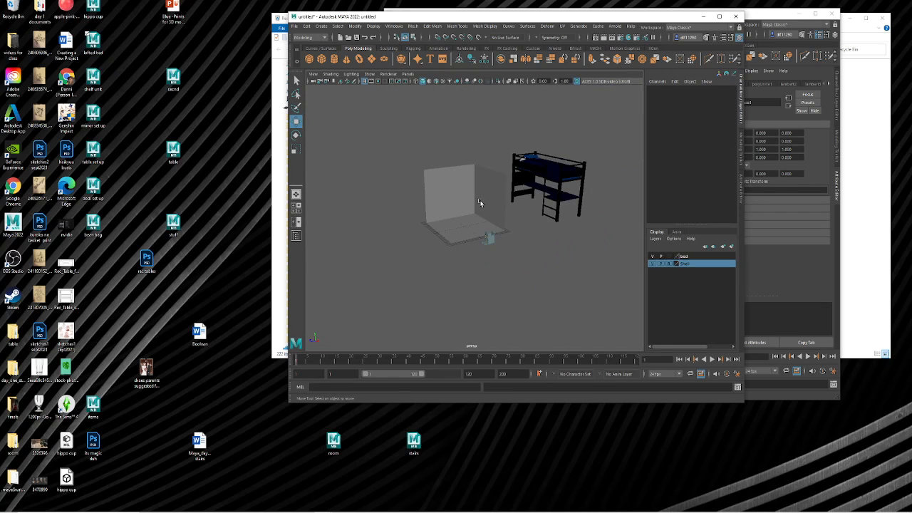
drag(93, 85, 428, 274)
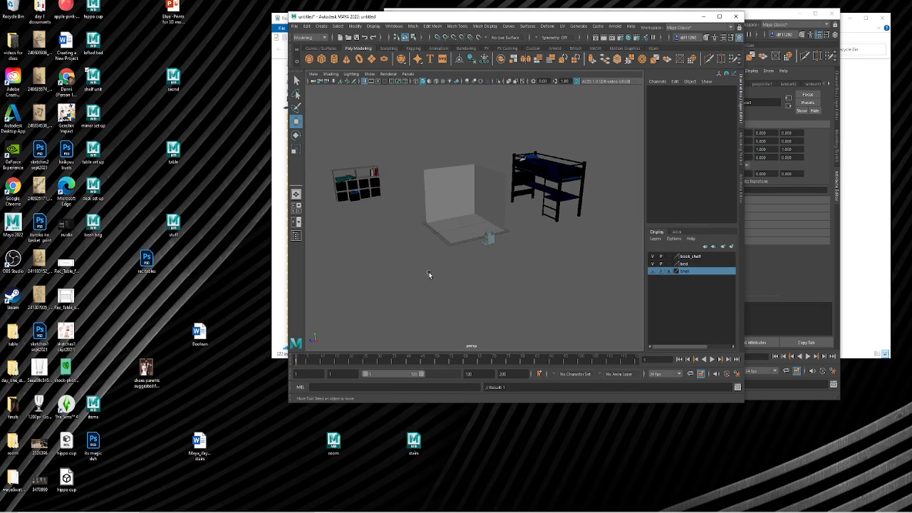
drag(93, 116, 431, 267)
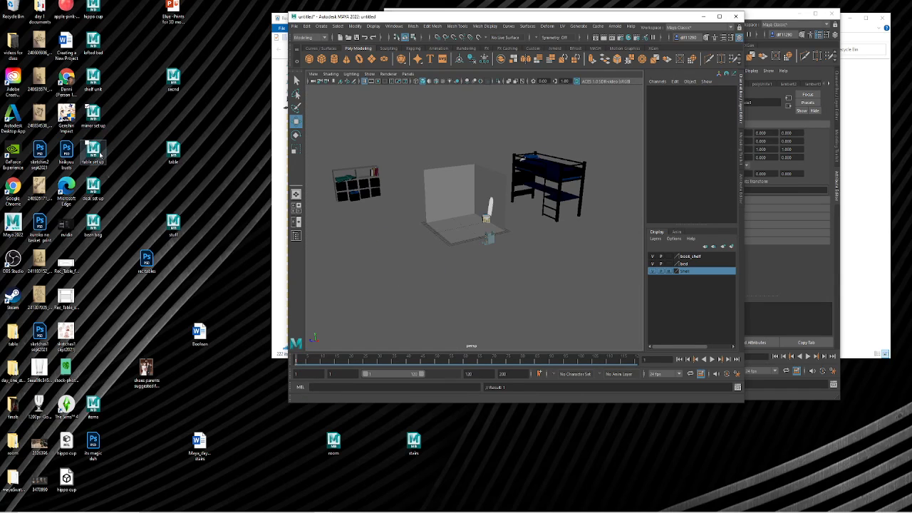
- Import the table set up file and move the imported set along Z, clear of the room
drag(92, 152, 389, 258)
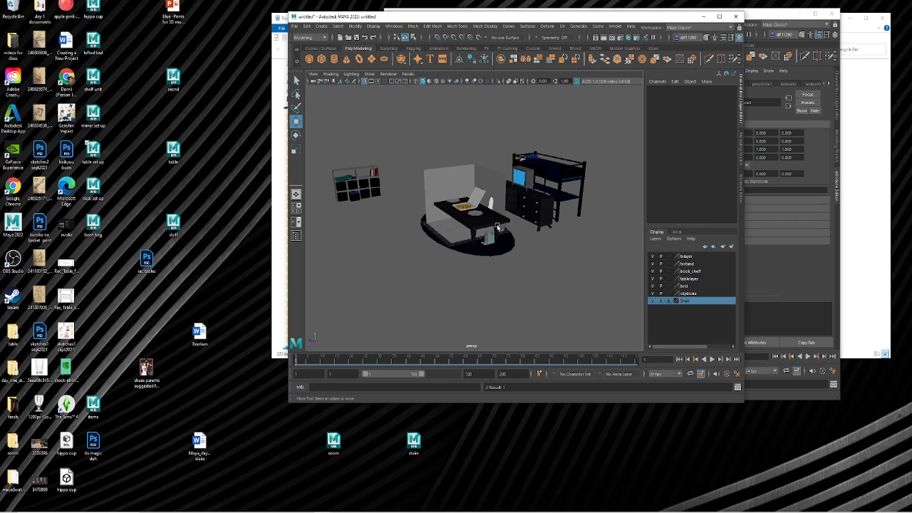
click(473, 228)
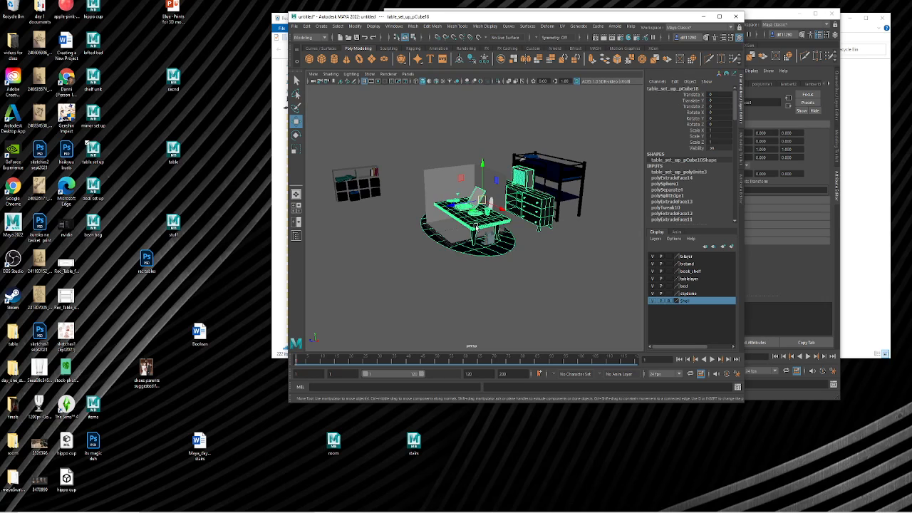
drag(454, 205, 300, 236)
scroll(318, 235, down, 5)
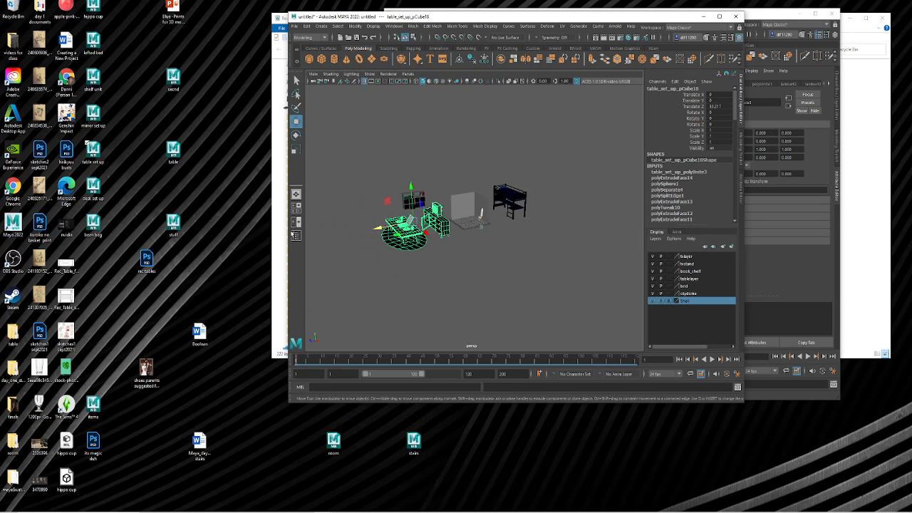
- Import the desk set up file and move the desk away from the room and the bed
drag(93, 191, 496, 273)
click(506, 227)
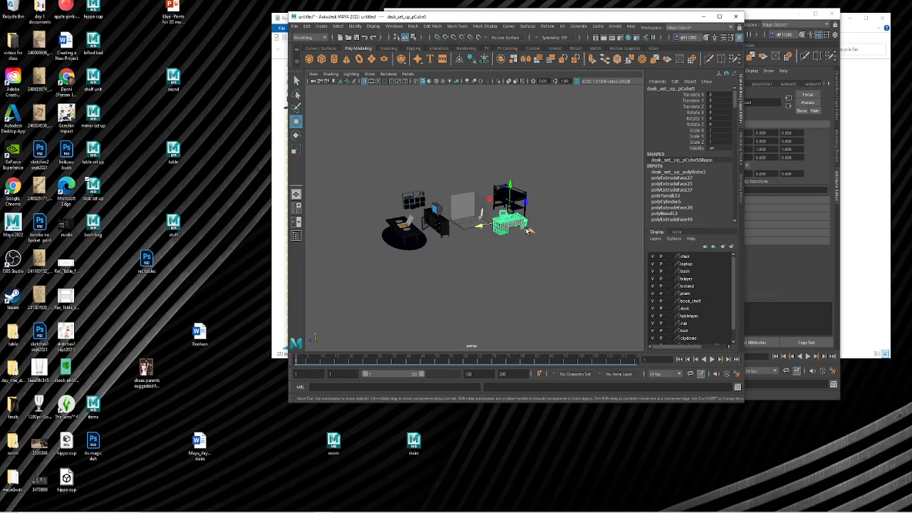
drag(526, 246, 554, 247)
- Import the bean bag file from the desktop into the room scene
drag(94, 226, 482, 271)
scroll(474, 277, up, 5)
scroll(461, 238, down, 5)
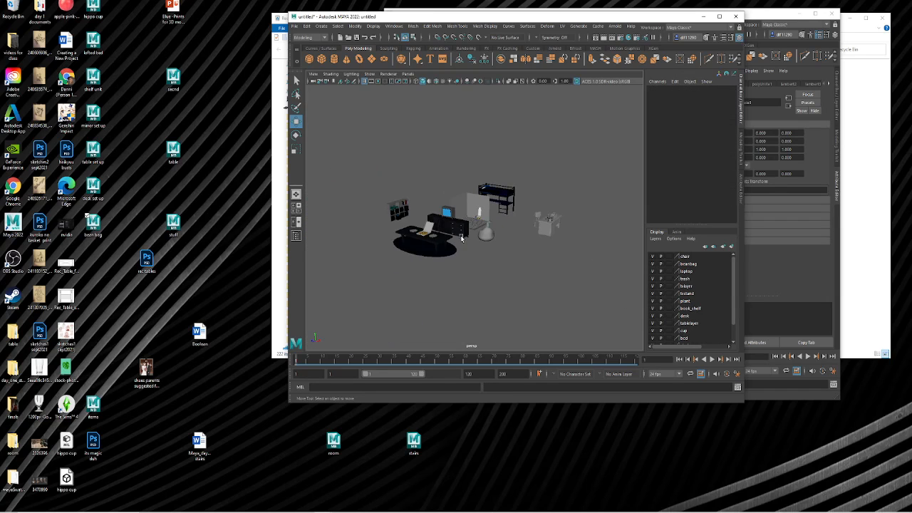
- Scale the table set uniformly to about a third of its size and rotate it about 47 degrees around Y
alt+drag(452, 256, 389, 241)
click(420, 247)
key(r)
scroll(459, 237, up, 5)
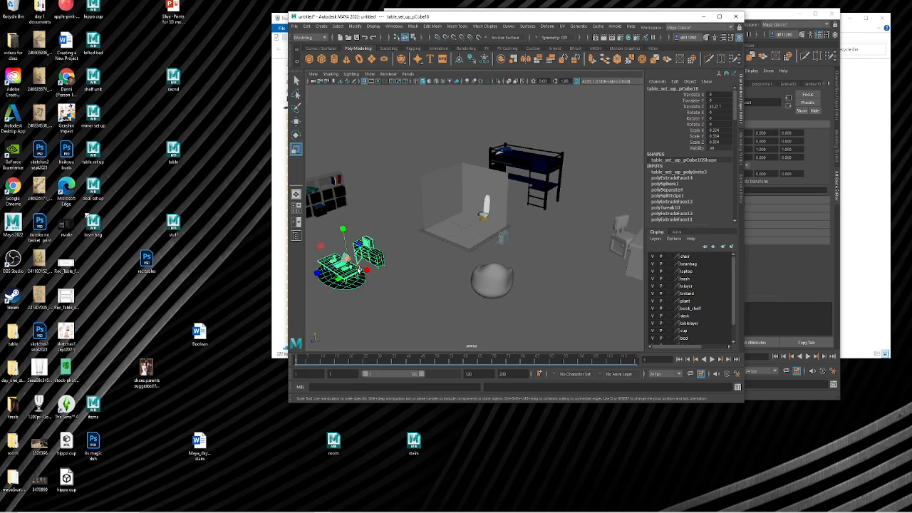
key(e)
drag(356, 283, 380, 273)
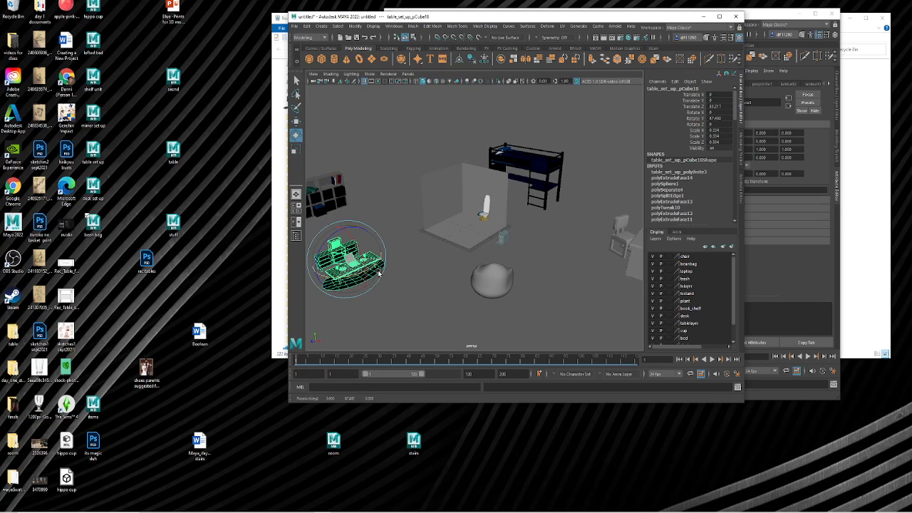
- Move the table set along Z into the room and lower it toward the floor
key(w)
drag(319, 274, 456, 241)
key(f)
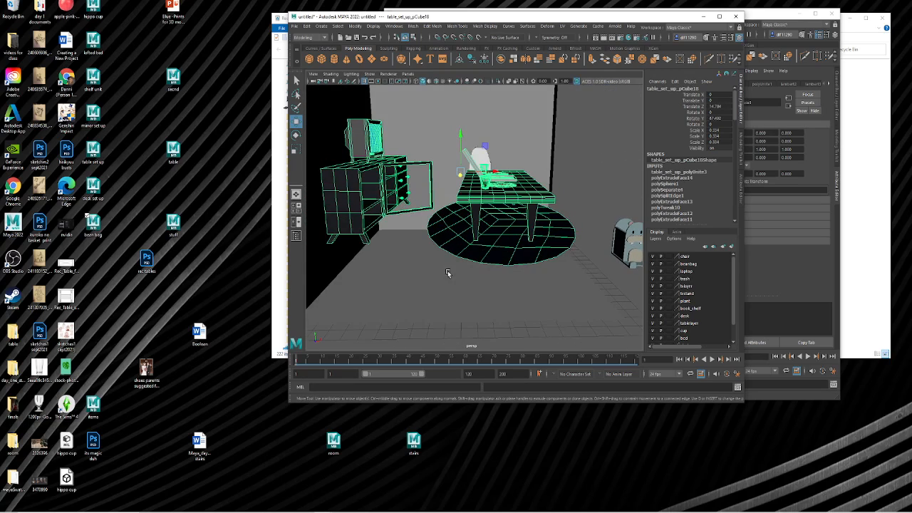
drag(462, 139, 449, 221)
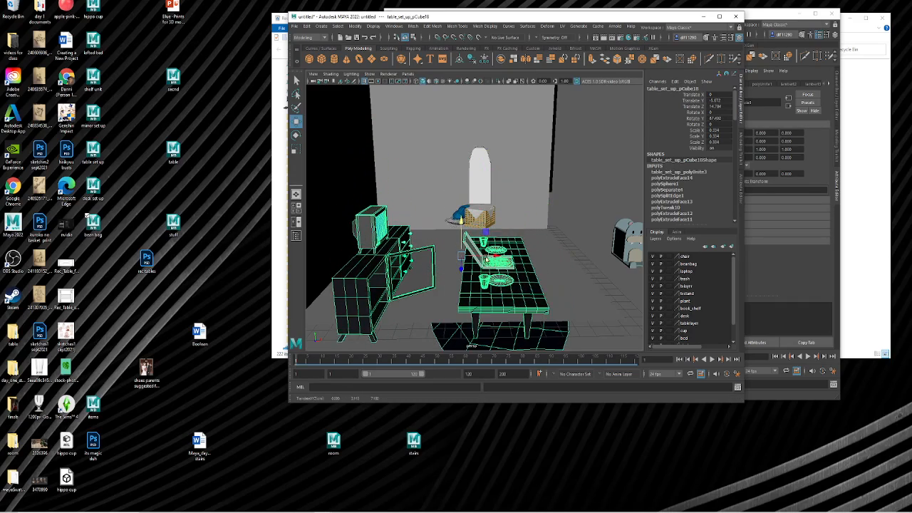
- Scale the table set down uniformly to about 0.227
alt+drag(483, 256, 439, 272)
scroll(439, 272, down, 5)
key(r)
drag(421, 243, 412, 210)
key(q)
- Position the table set on the room floor with its TV stand against the side wall, using the four-view layout
key(w)
scroll(411, 229, up, 3)
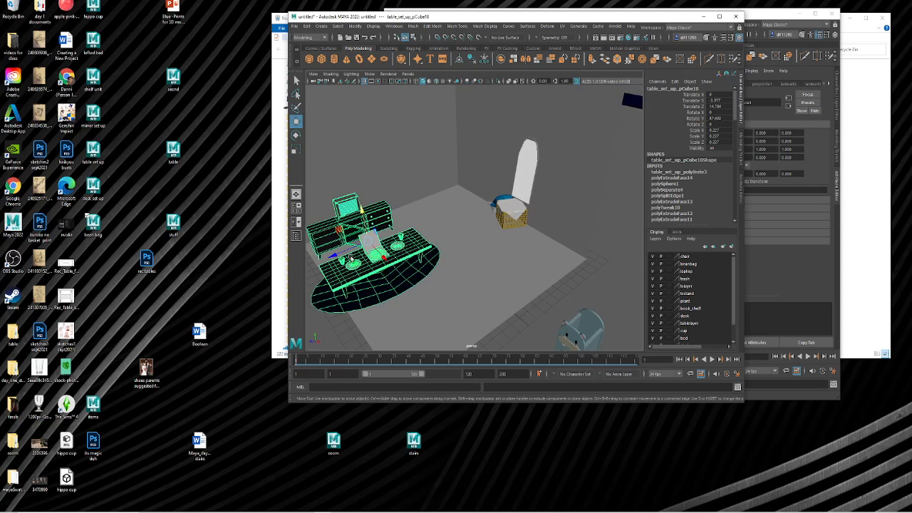
drag(337, 255, 440, 216)
key(space)
alt+middle_drag(396, 299, 421, 337)
scroll(352, 302, up, 2)
mouse_move(422, 293)
mouse_down()
mouse_move(423, 283)
mouse_move(420, 292)
mouse_up()
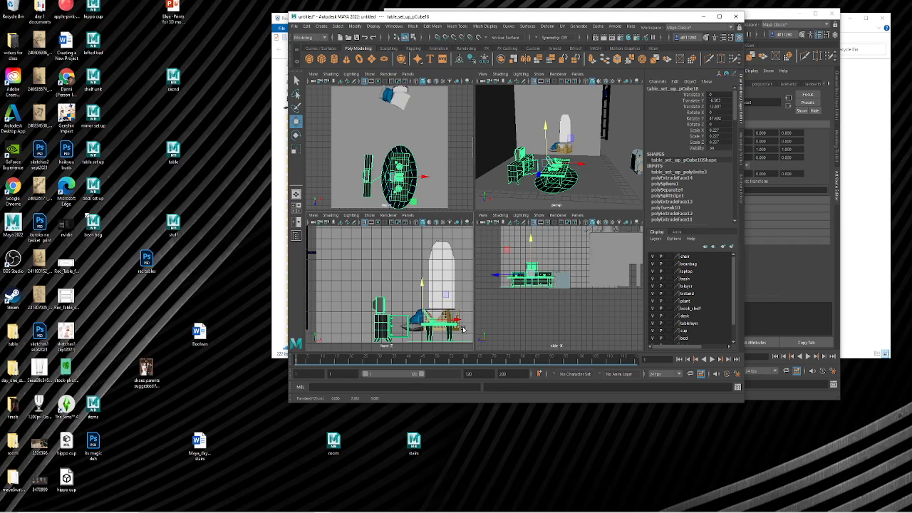
drag(462, 329, 403, 315)
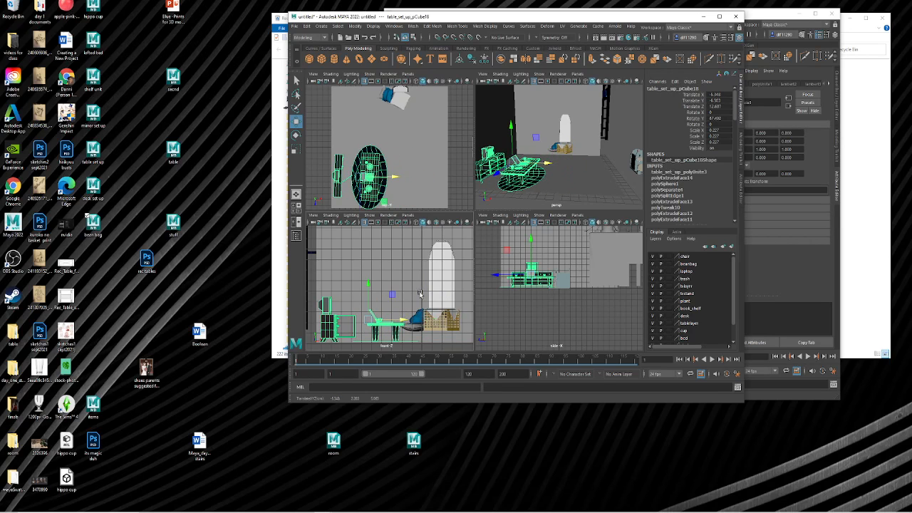
- Select the bookshelf outside the room and move it closer to the room
scroll(541, 164, down, 5)
alt+drag(557, 175, 526, 189)
scroll(531, 172, down, 4)
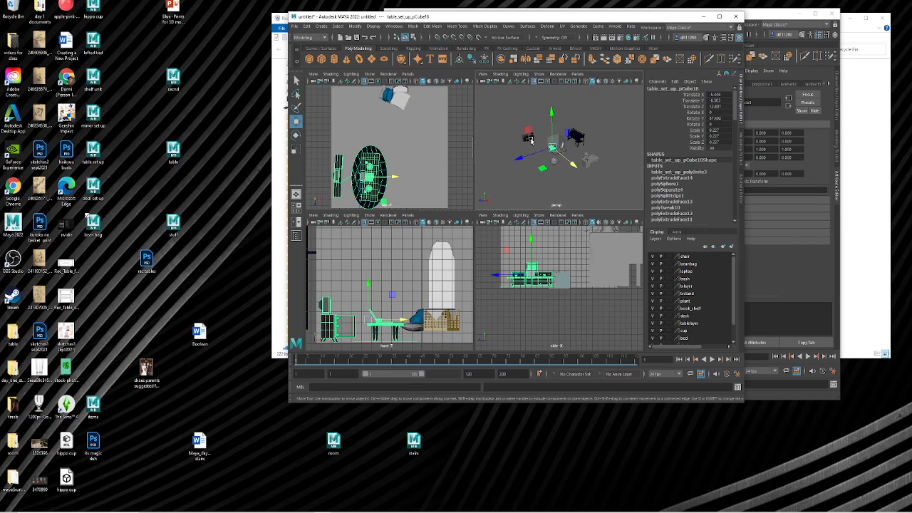
click(535, 144)
click(529, 138)
drag(546, 153, 515, 177)
scroll(557, 145, up, 4)
scroll(557, 145, up, 3)
- Scale the bookshelf uniformly to about 0.725 and move it to the side wall beside the TV stand
key(r)
scroll(531, 164, up, 4)
click(566, 179)
alt+middle_drag(516, 177, 572, 175)
scroll(552, 177, up, 4)
click(551, 177)
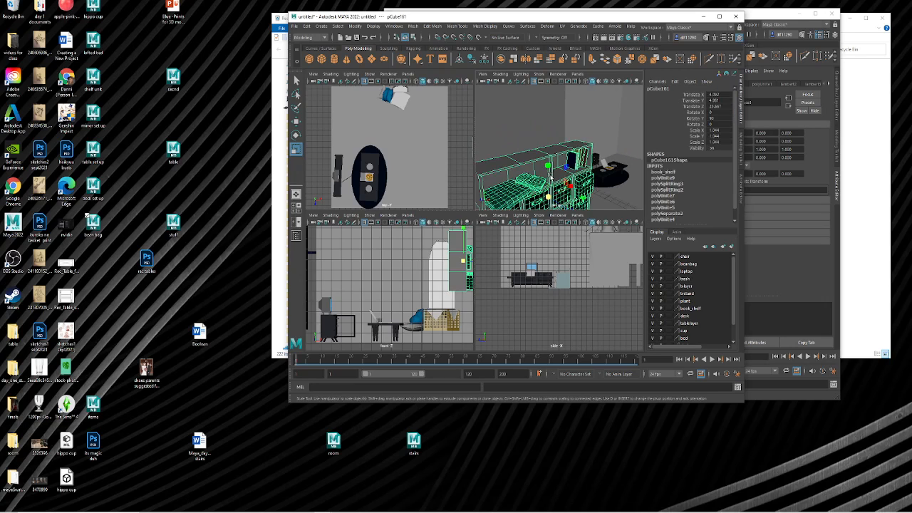
scroll(551, 178, down, 5)
drag(557, 164, 571, 151)
key(w)
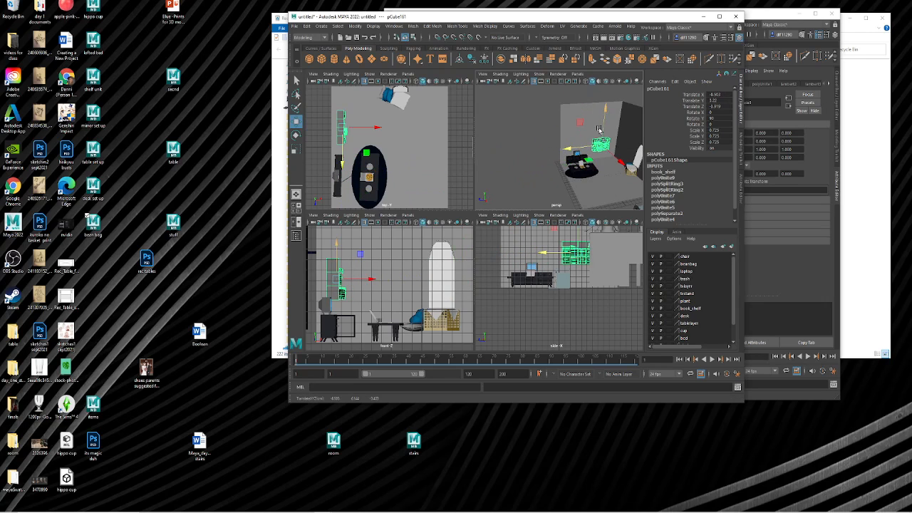
- Lower the bookshelf to the floor and push it flush against the side wall
drag(604, 121, 604, 133)
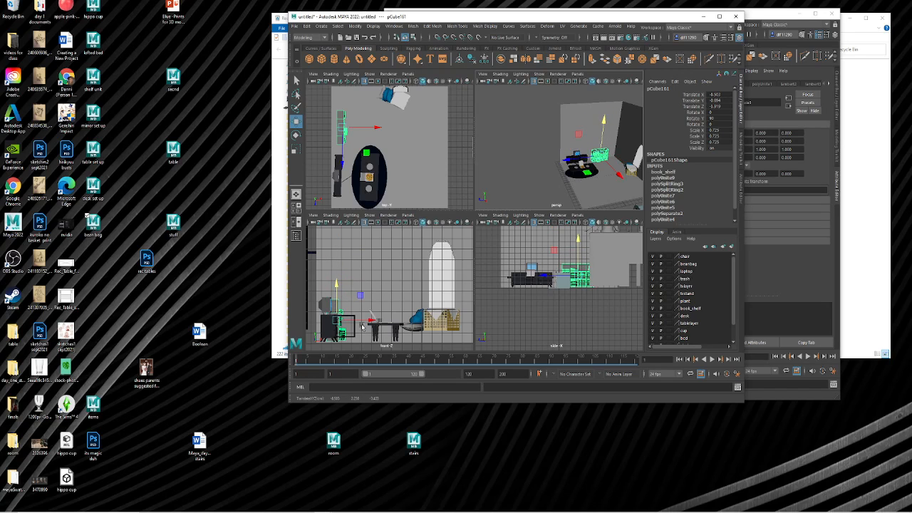
drag(360, 325, 353, 321)
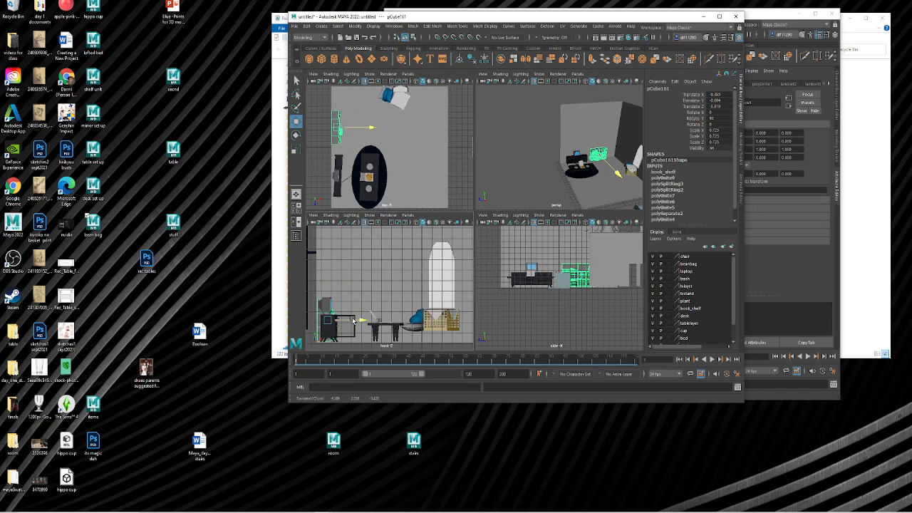
alt+drag(596, 163, 574, 171)
scroll(590, 280, up, 5)
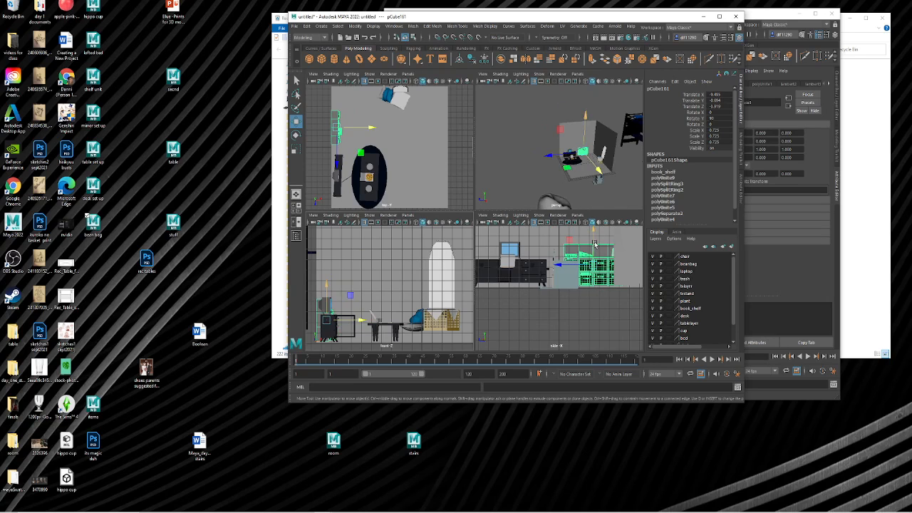
drag(595, 244, 595, 246)
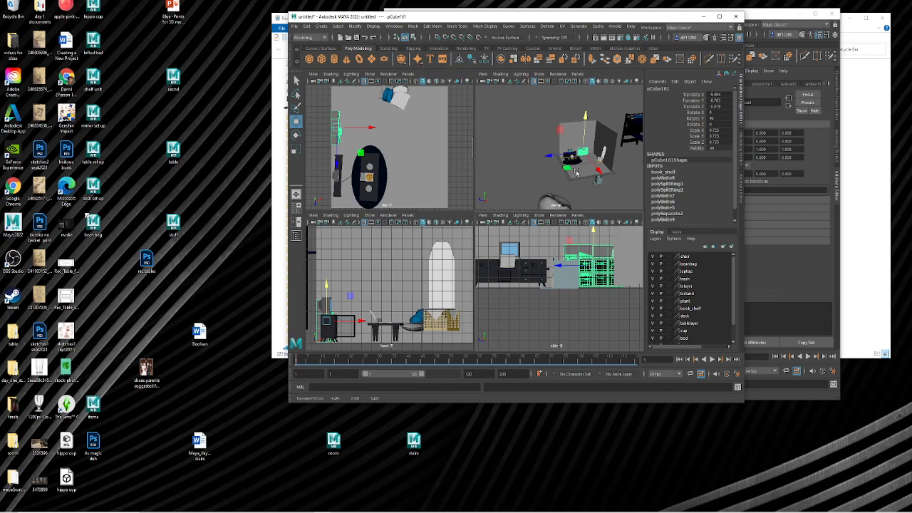
- Select all pieces of the mirror set, including the basket and blankets, near the back wall
click(604, 162)
click(603, 163)
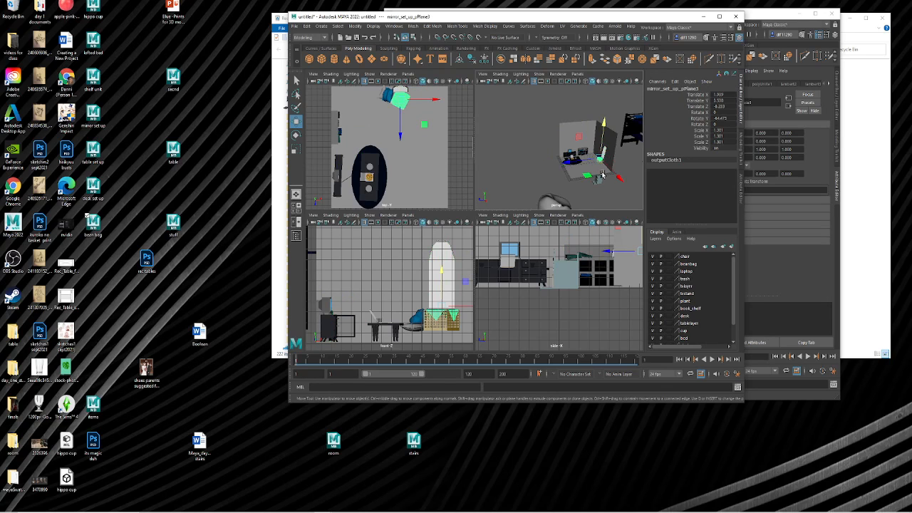
alt+drag(603, 163, 615, 163)
scroll(615, 162, up, 5)
alt+middle_drag(614, 163, 512, 155)
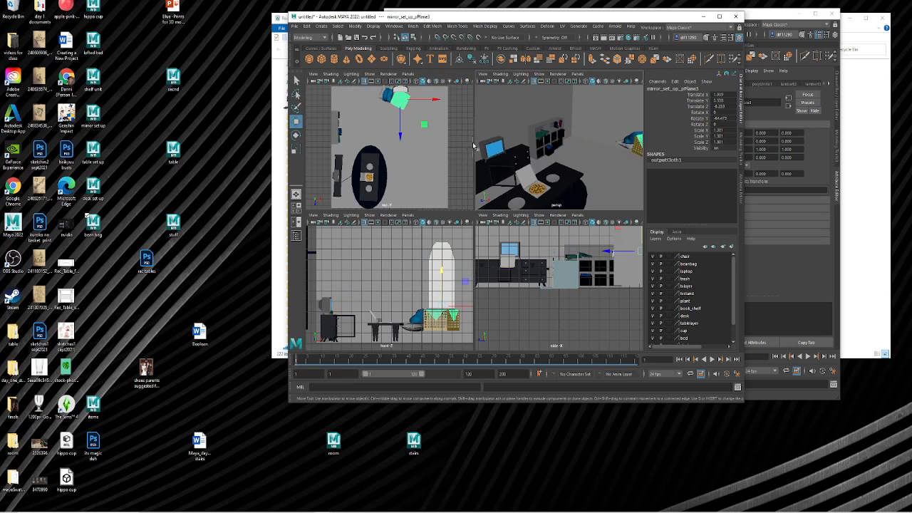
scroll(512, 155, down, 5)
scroll(624, 158, up, 5)
alt+middle_drag(625, 157, 513, 158)
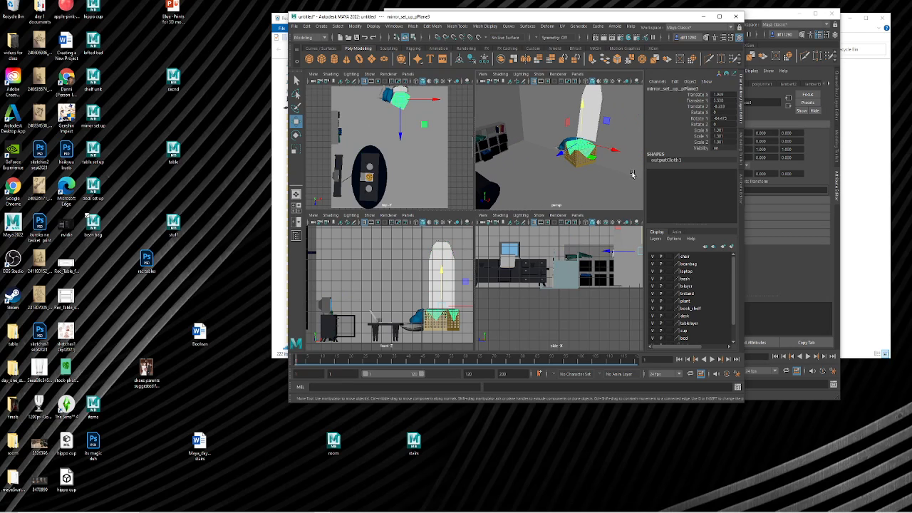
drag(632, 174, 541, 98)
- Activate the Scale tool and remove the lofted bed from the mirror set selection
key(r)
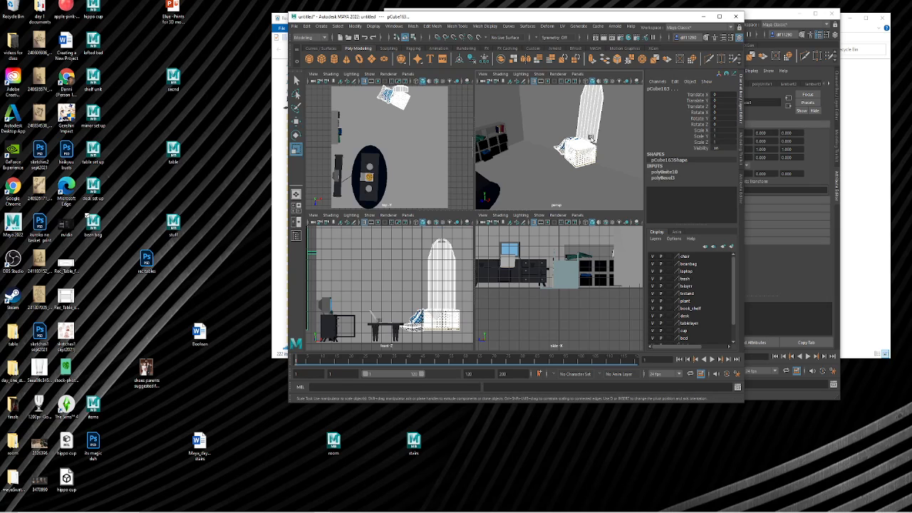
key(e)
key(r)
scroll(592, 143, down, 8)
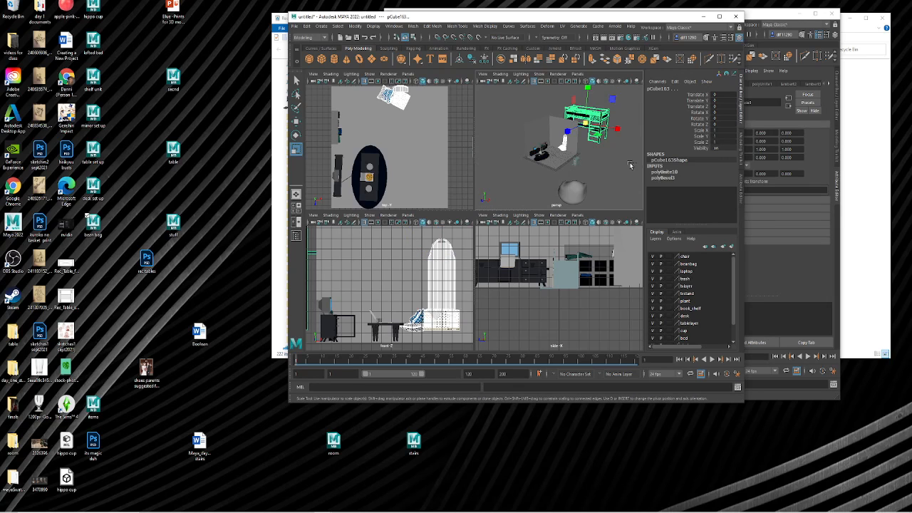
shift+drag(630, 166, 587, 91)
- Try to scale up the separate mirror set pieces together, and undo the scaling
mouse_move(565, 147)
mouse_down()
mouse_move(553, 148)
mouse_move(585, 144)
mouse_move(574, 144)
mouse_up()
key(ctrl+z)
key(ctrl+z)
key(ctrl+z)
key(ctrl+z)
key(ctrl+z)
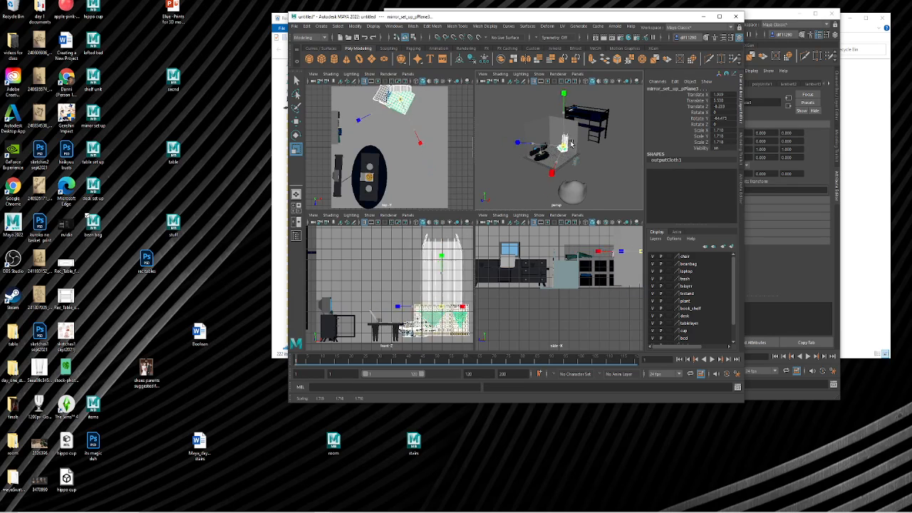
scroll(579, 148, up, 7)
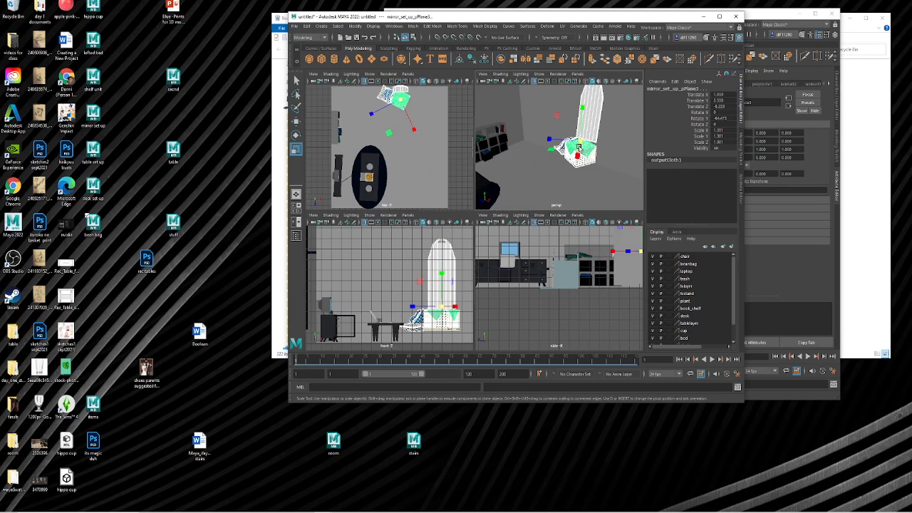
alt+drag(591, 151, 566, 169)
key(ctrl+z)
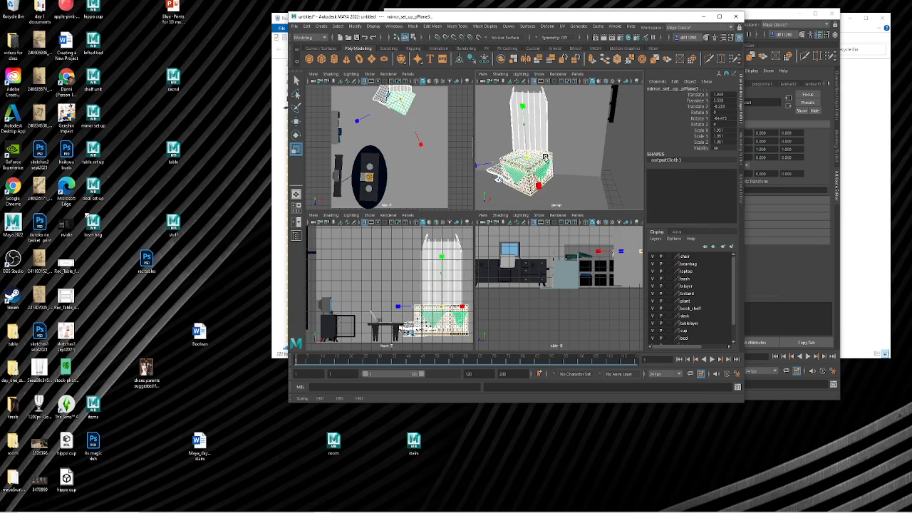
- Combine the selected mirror set pieces into one mesh and move it along X toward the room's back corner
click(356, 26)
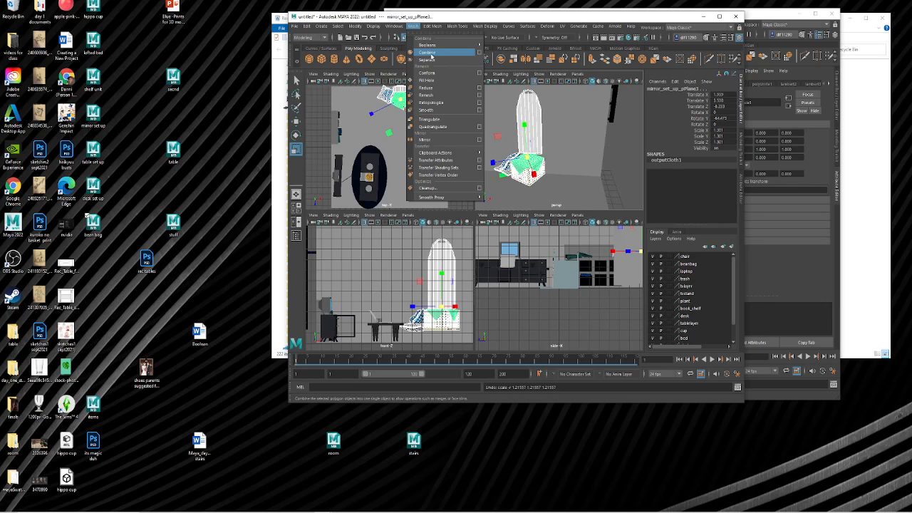
click(428, 53)
key(w)
drag(549, 138, 502, 138)
- Rotate the combined mirror set around Y to angle it across the back corner and lower it to the floor
scroll(520, 146, down, 5)
alt+drag(553, 158, 516, 138)
key(e)
key(w)
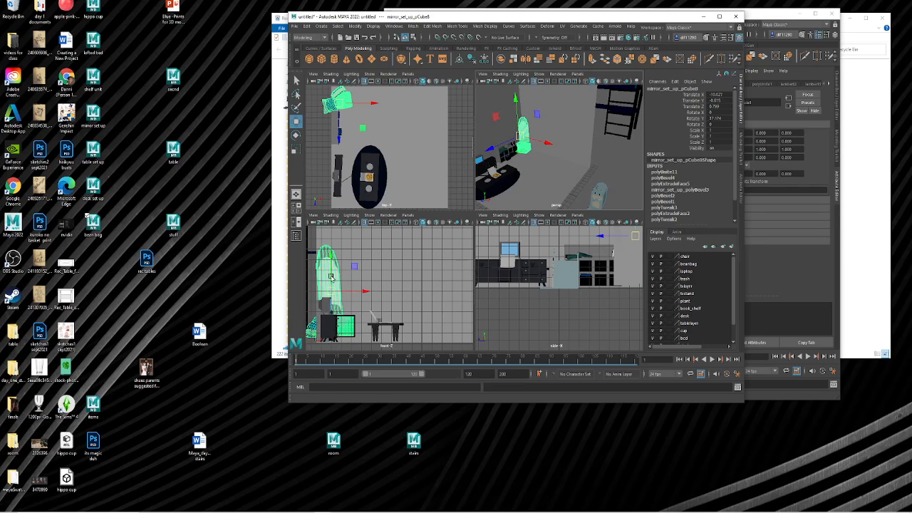
drag(330, 277, 337, 282)
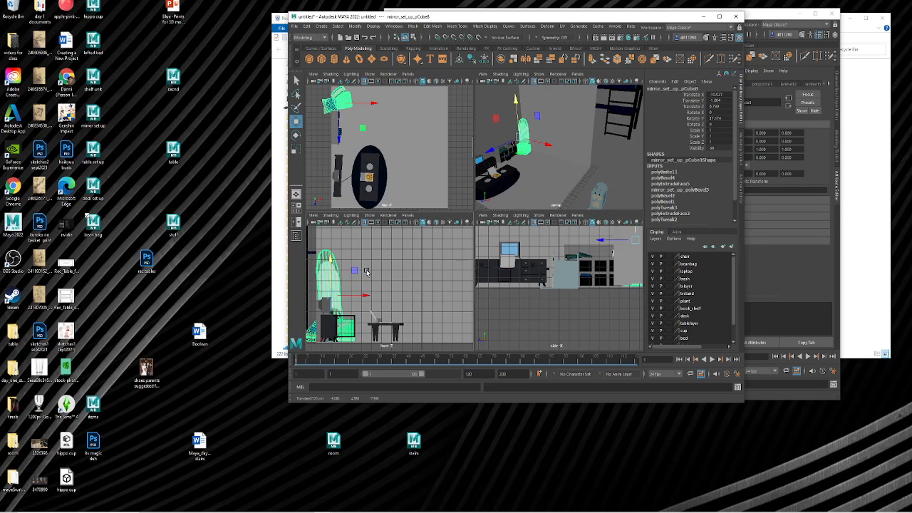
- Scale the combined mirror set down uniformly, lower it to the floor and reposition it in the room's back corner
key(r)
drag(522, 138, 513, 145)
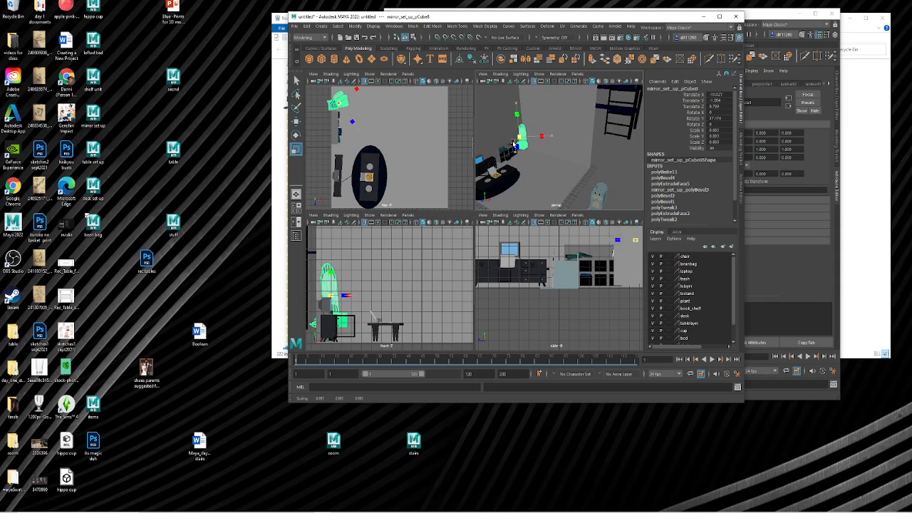
scroll(507, 152, up, 6)
alt+middle_drag(507, 155, 632, 170)
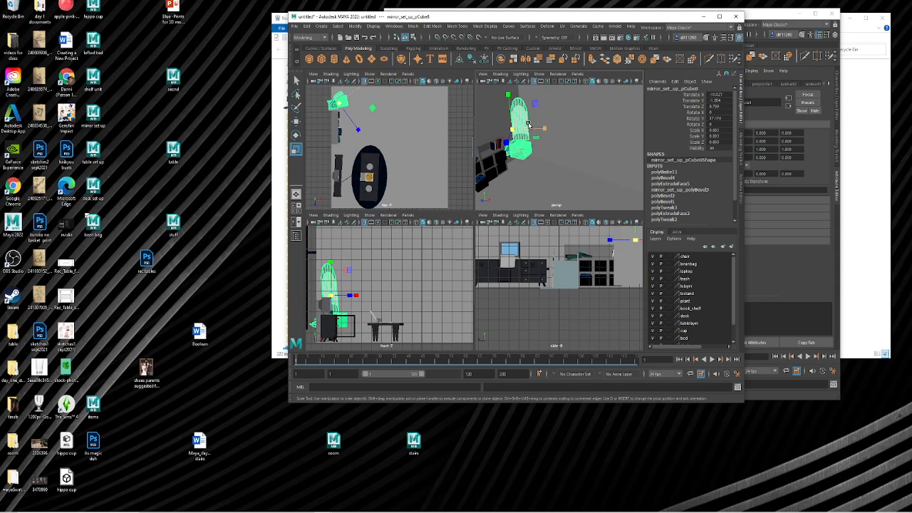
key(w)
drag(514, 104, 515, 121)
drag(539, 149, 518, 150)
alt+middle_drag(518, 150, 541, 163)
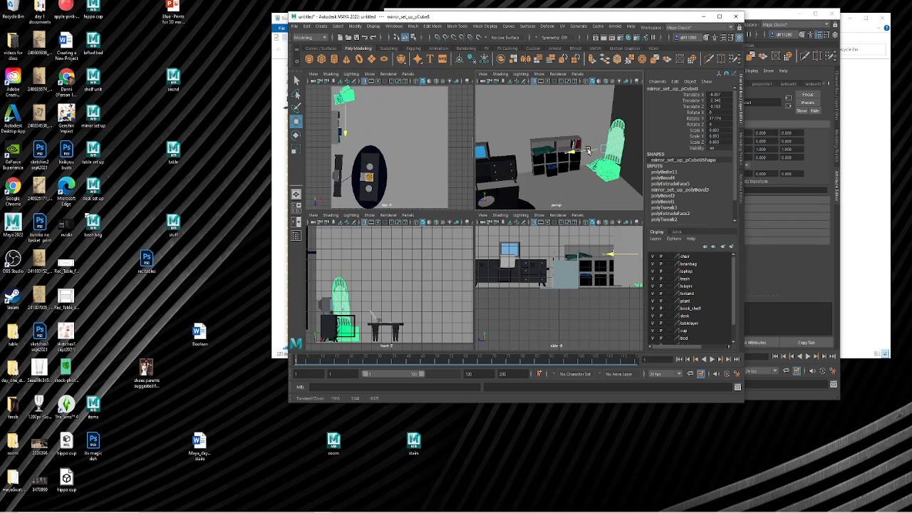
key(w)
scroll(586, 152, down, 3)
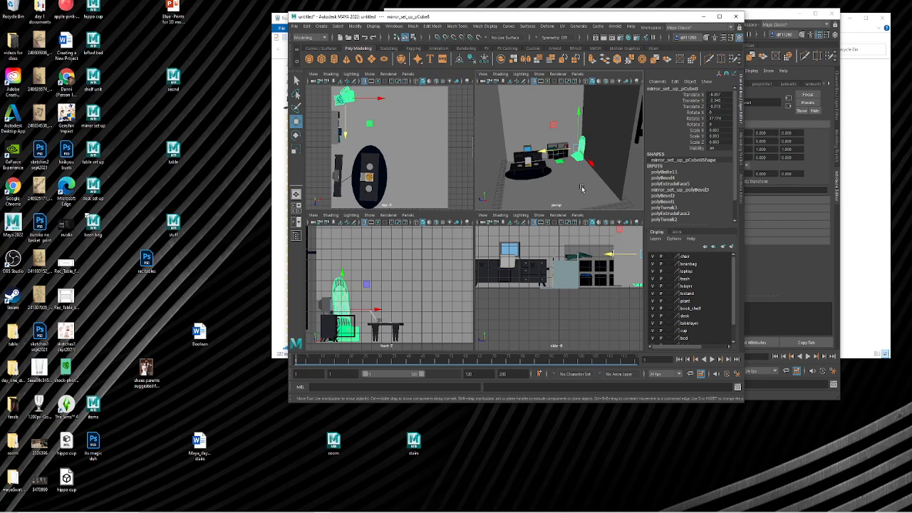
- Examine the mirror set's placement in the back corner from several angles, close up and from a distance
click(639, 179)
alt+drag(553, 171, 631, 176)
scroll(527, 161, up, 4)
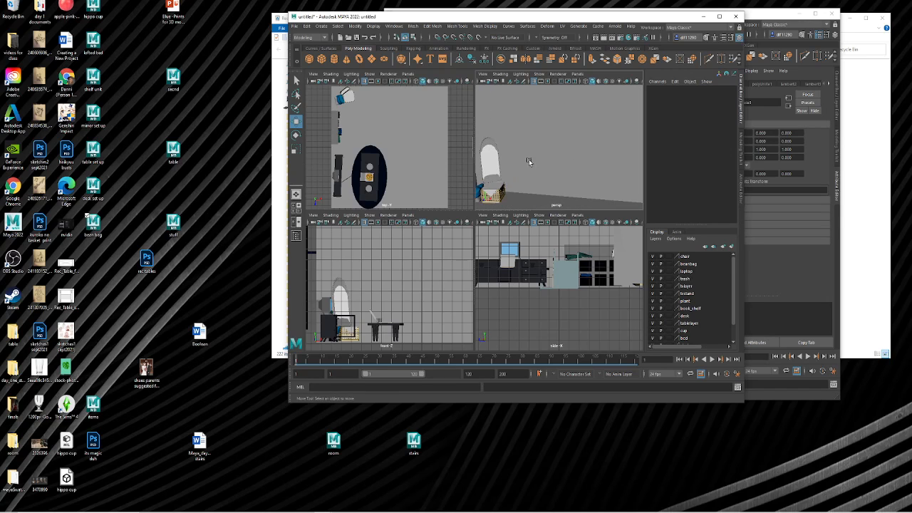
alt+drag(527, 161, 556, 166)
click(516, 165)
scroll(511, 165, down, 3)
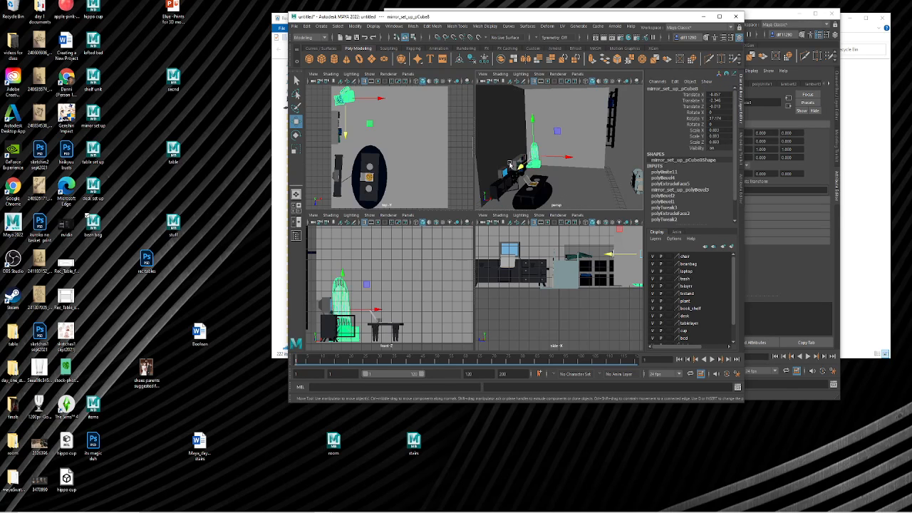
scroll(549, 151, down, 5)
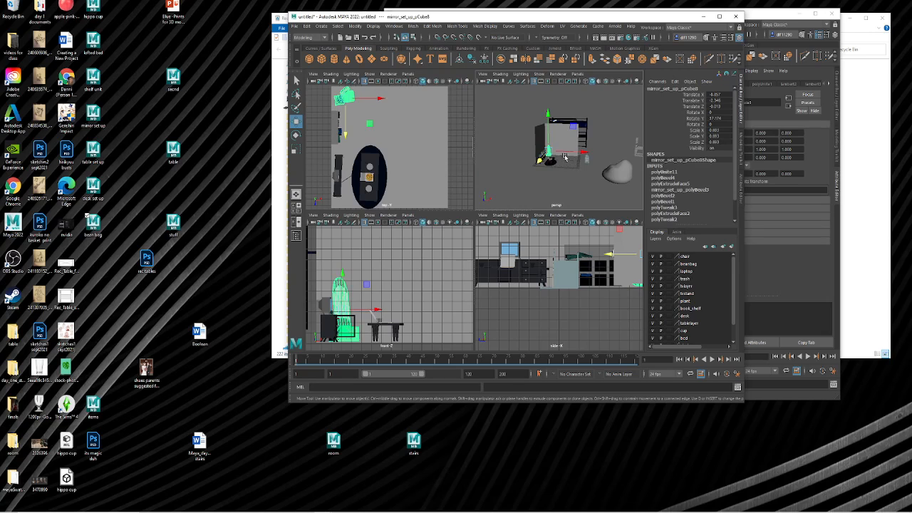
key(f)
alt+drag(593, 149, 561, 165)
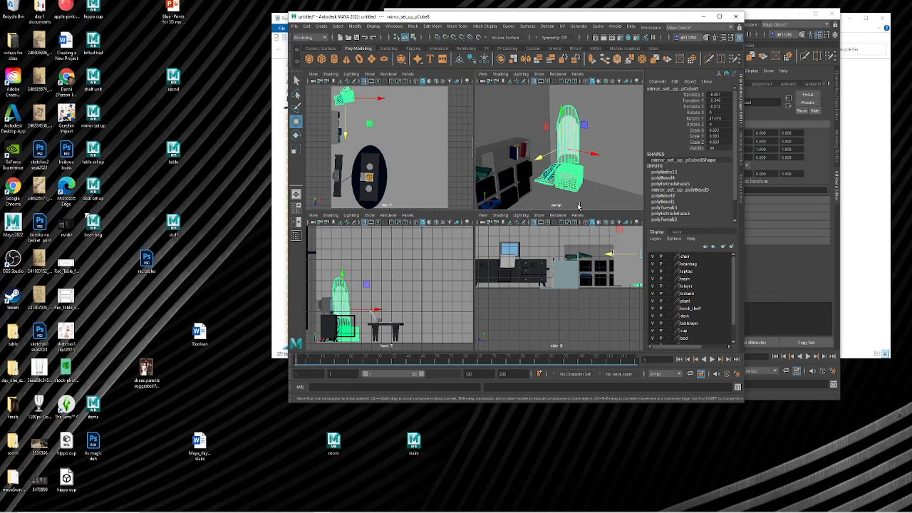
scroll(603, 171, up, 5)
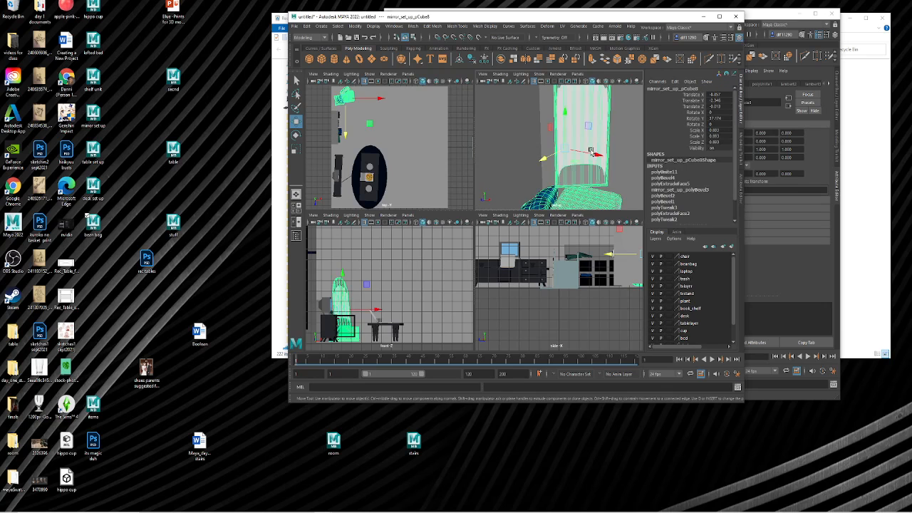
scroll(590, 152, down, 3)
mouse_move(589, 150)
alt+mouse_down()
mouse_move(533, 146)
mouse_move(585, 141)
alt+mouse_up()
scroll(586, 141, down, 8)
scroll(587, 142, down, 3)
click(615, 164)
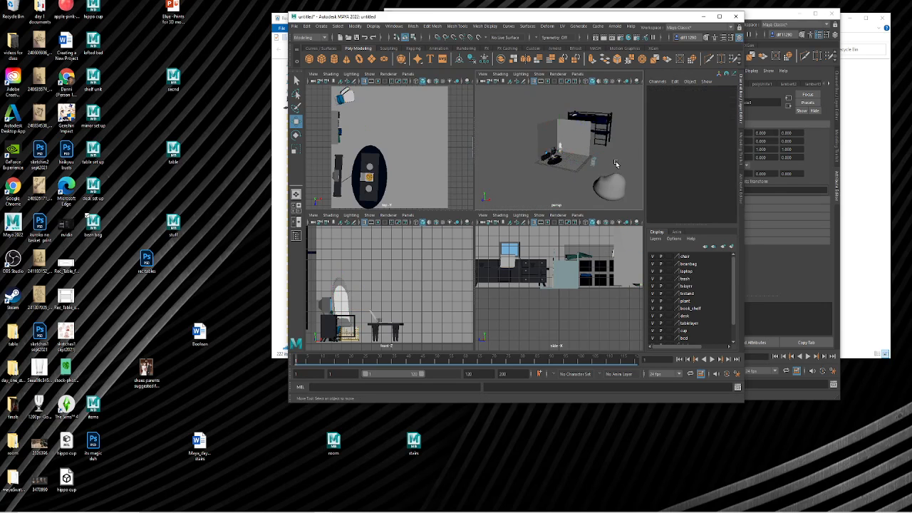
scroll(616, 164, up, 7)
alt+middle_drag(596, 163, 524, 134)
scroll(524, 133, down, 9)
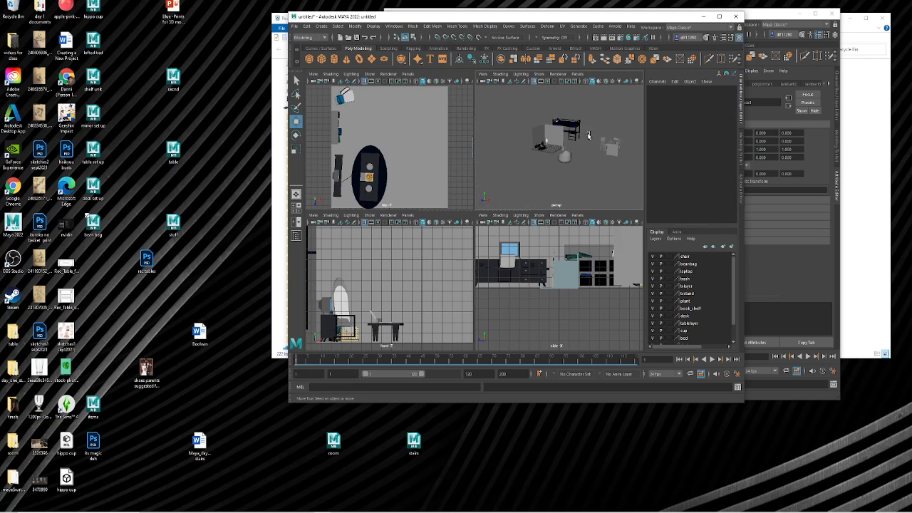
- Scale the lofted bed down uniformly to about 0.32 and move it into the room near the back wall
click(565, 158)
scroll(564, 157, up, 9)
alt+drag(558, 156, 543, 144)
scroll(586, 131, down, 4)
click(593, 117)
key(r)
key(w)
key(f)
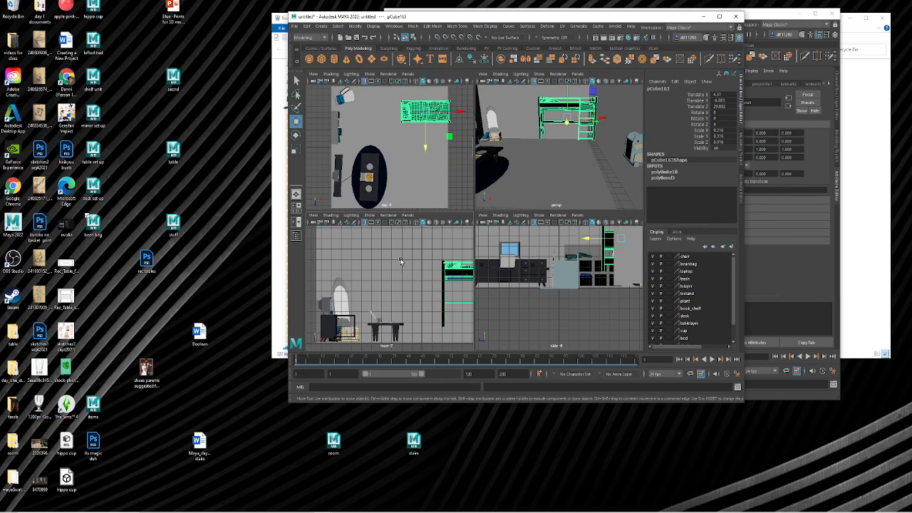
- Lower the lofted bed to the floor, shift it against the back wall and enlarge it slightly to a scale of about 0.34
key(f)
drag(407, 259, 407, 274)
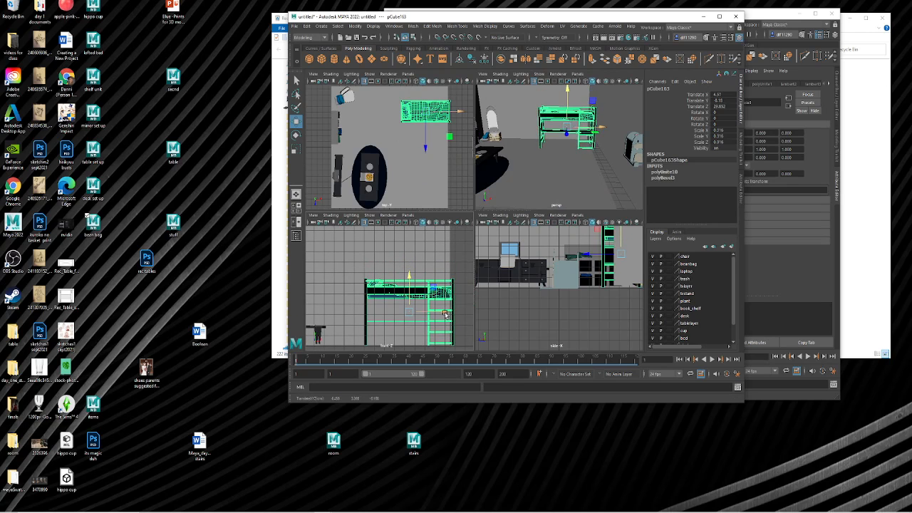
drag(445, 315, 420, 311)
alt+drag(547, 138, 514, 128)
key(r)
key(w)
- Separate the combined desk set outside the room into individual pieces and clear the selection
alt+drag(500, 163, 627, 152)
scroll(551, 149, down, 5)
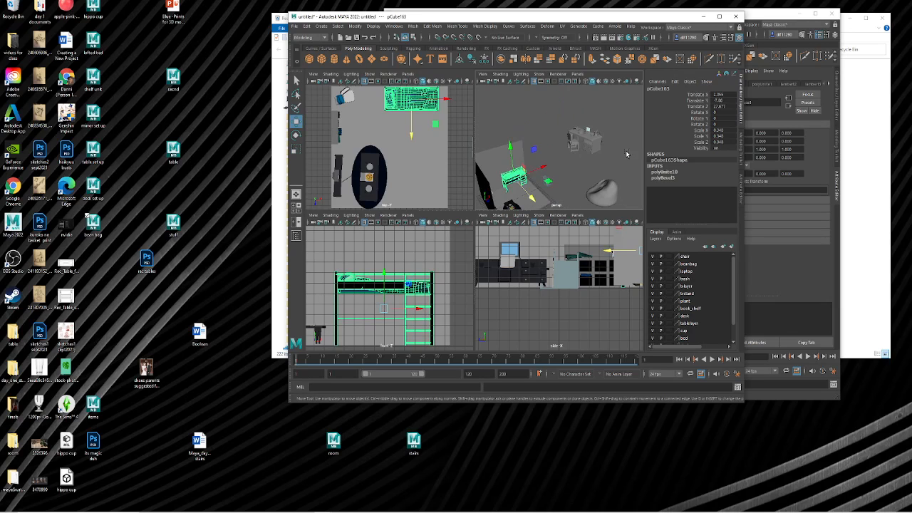
scroll(619, 144, up, 5)
alt+middle_drag(619, 145, 534, 178)
alt+drag(536, 153, 504, 165)
scroll(559, 167, down, 5)
scroll(504, 165, up, 5)
scroll(593, 154, down, 4)
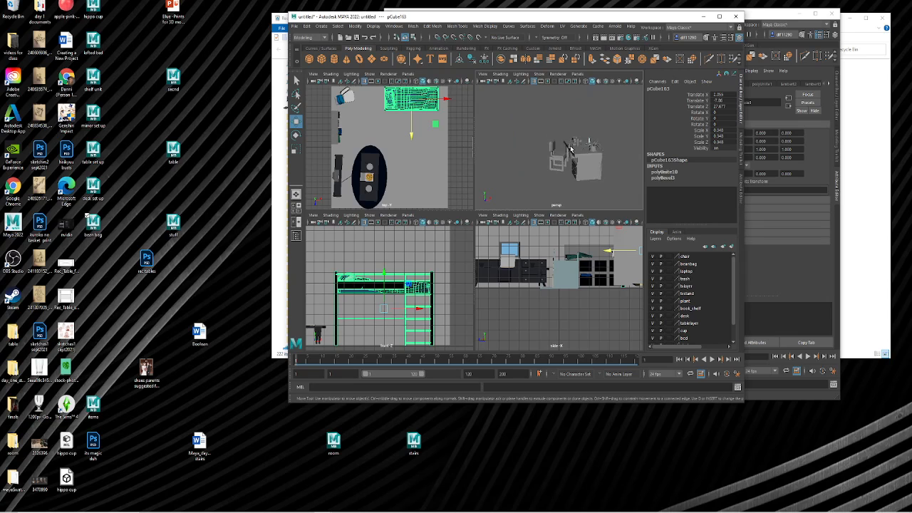
alt+drag(570, 147, 610, 156)
click(573, 148)
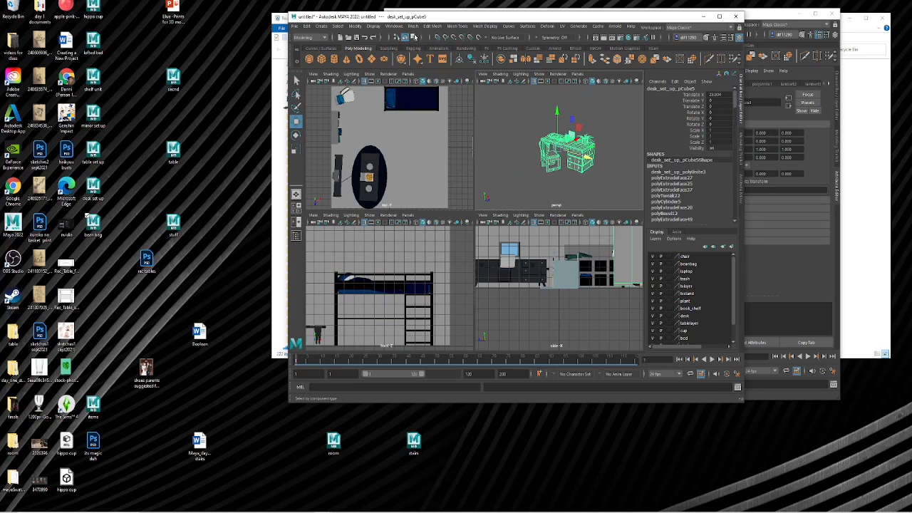
click(413, 25)
click(430, 60)
click(597, 107)
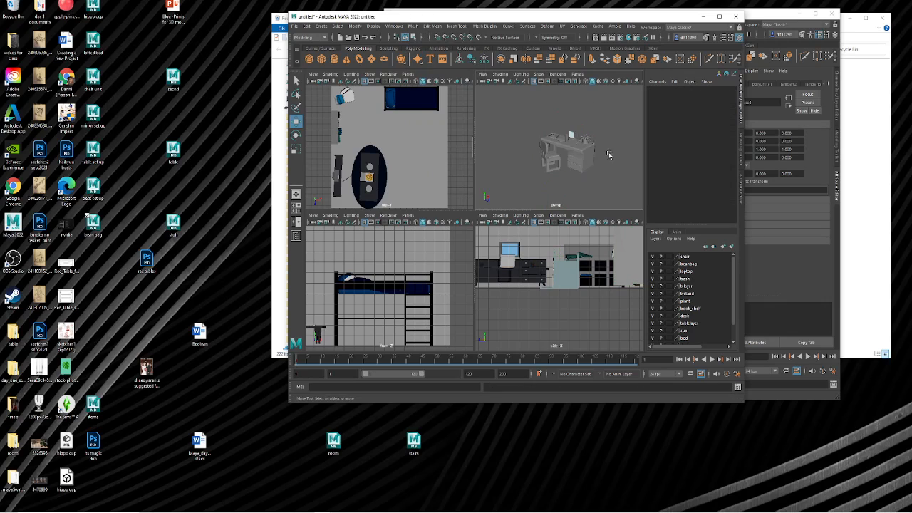
- Select all the pieces of the desk chair and combine them into one mesh
scroll(607, 155, up, 3)
alt+drag(594, 145, 630, 150)
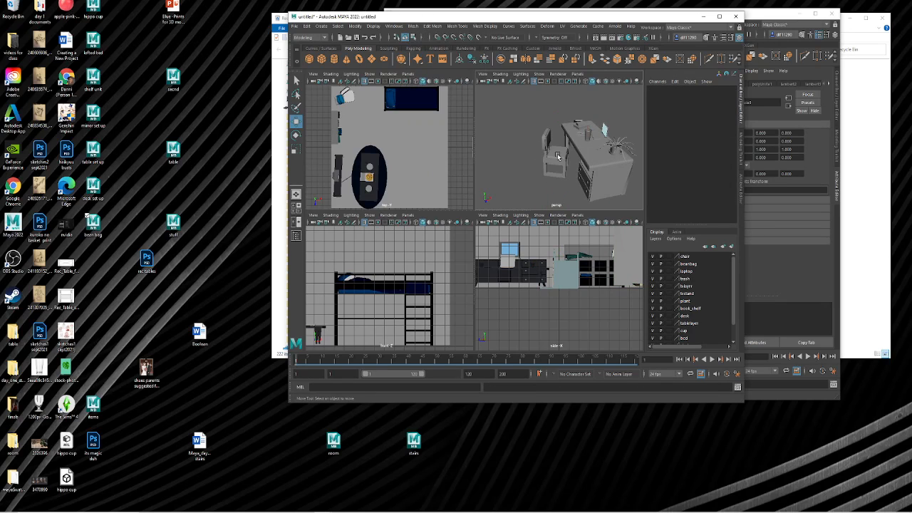
click(560, 162)
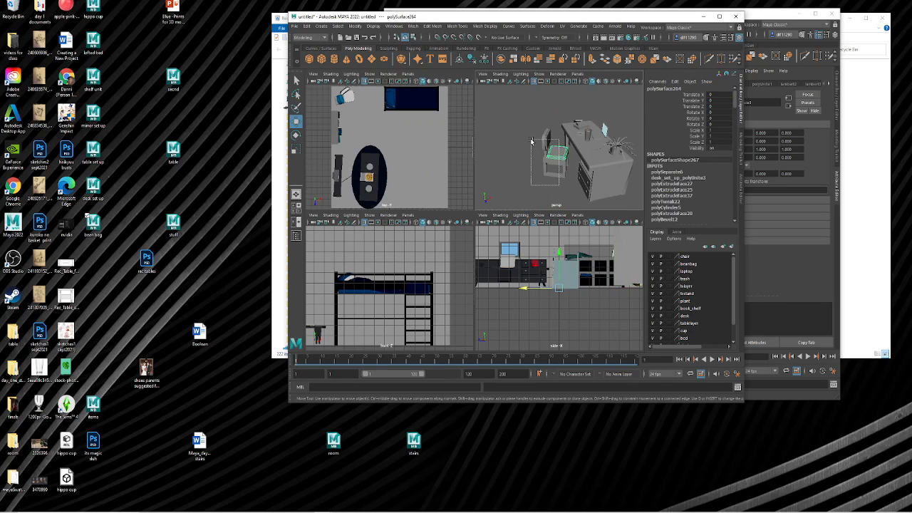
drag(531, 140, 531, 140)
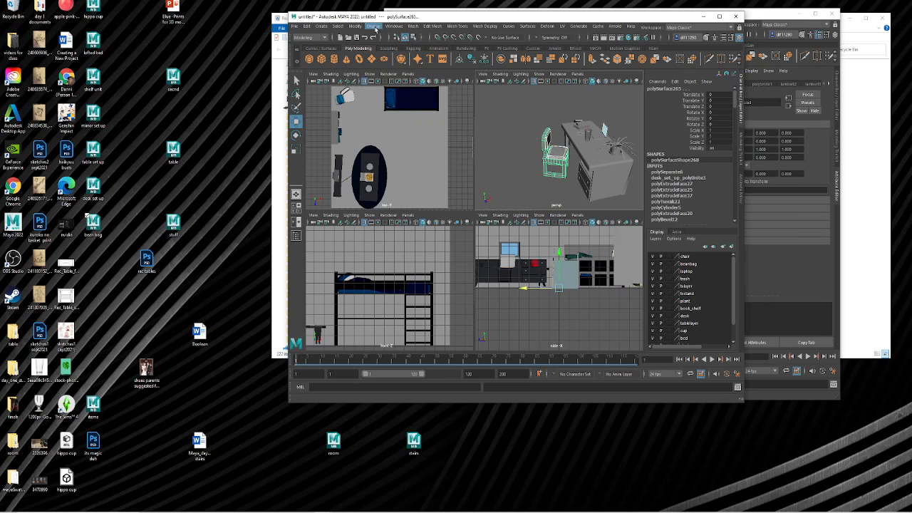
click(412, 27)
click(432, 55)
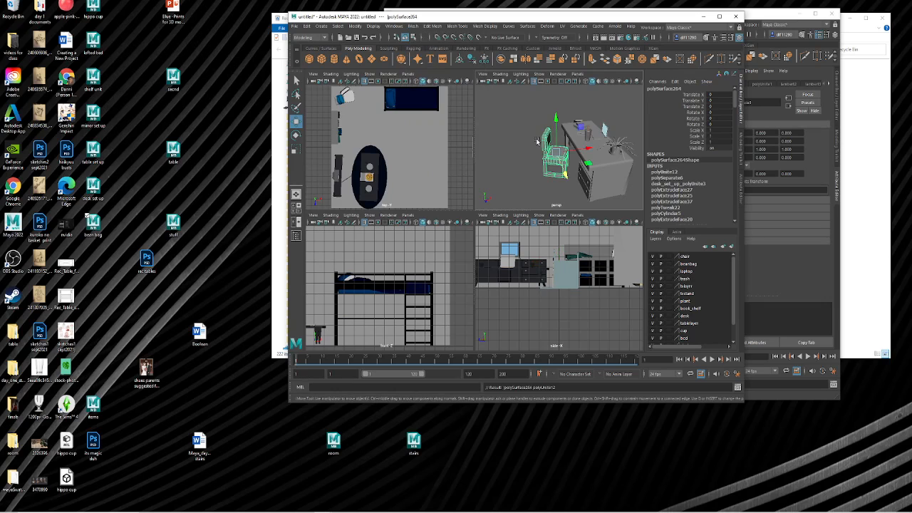
- Move the combined chair into the room in front of the lofted bed, scale it to about 0.29 and lower it to the floor
scroll(518, 156, down, 6)
drag(584, 152, 516, 151)
mouse_move(506, 155)
mouse_down()
mouse_move(501, 164)
mouse_move(511, 151)
mouse_up()
key(e)
key(r)
key(w)
drag(361, 256, 366, 299)
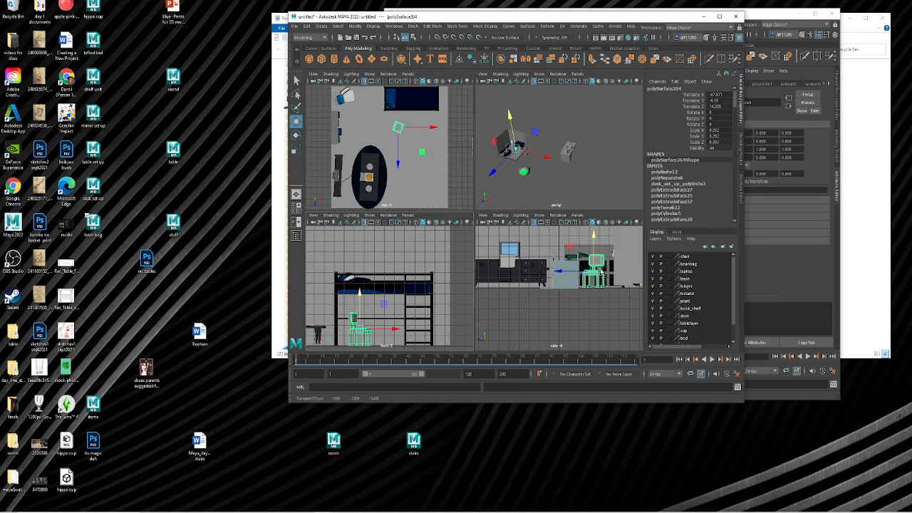
- Rotate the chair around Y, enlarge it to a scale of about 0.32 and place it at the lofted bed's front edge
scroll(524, 161, up, 6)
alt+middle_drag(495, 169, 621, 157)
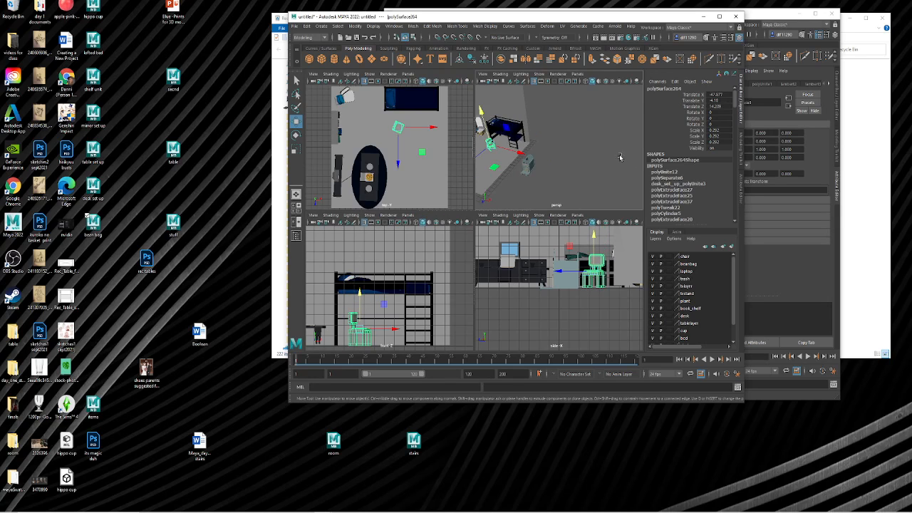
key(f)
scroll(545, 169, down, 3)
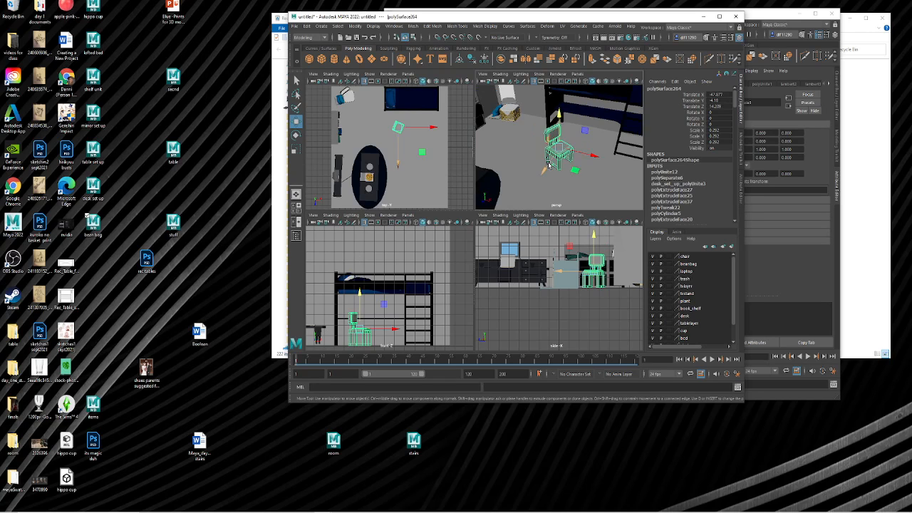
key(e)
drag(553, 168, 558, 143)
key(w)
key(r)
key(w)
key(e)
key(r)
key(w)
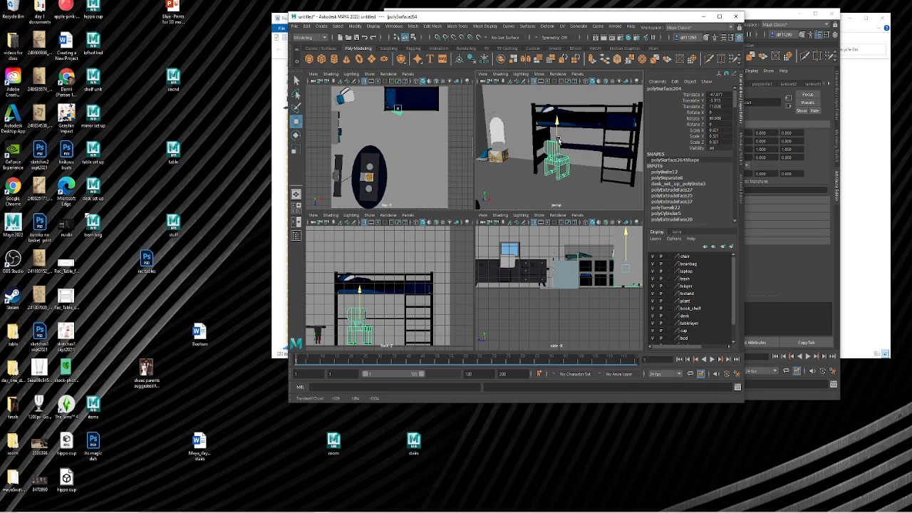
- Select the trash bin pieces beside the desk outside the room and combine them into one mesh
scroll(559, 141, down, 5)
click(618, 146)
alt+drag(575, 174, 623, 155)
scroll(624, 151, down, 5)
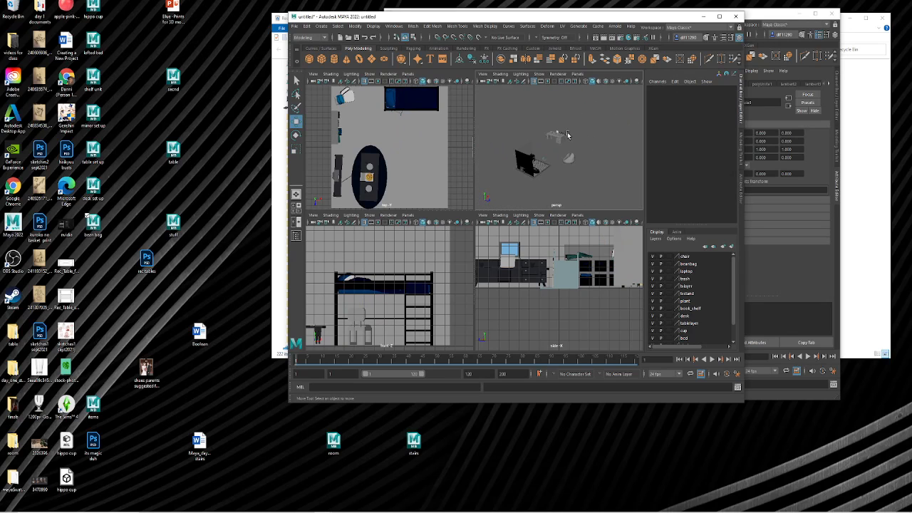
alt+drag(568, 135, 659, 180)
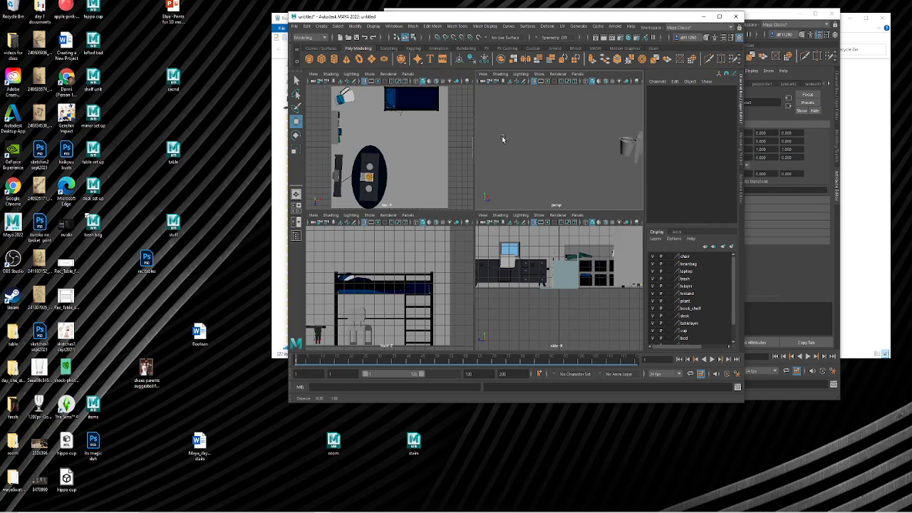
click(622, 148)
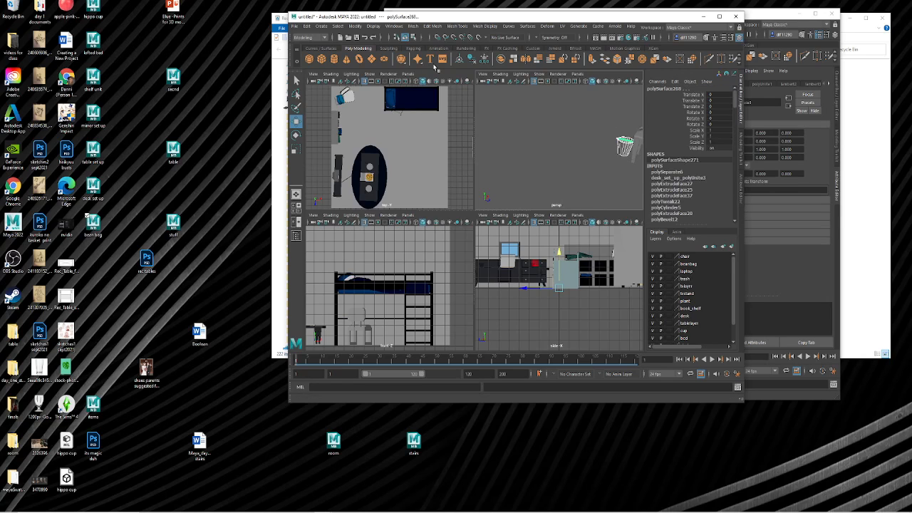
click(413, 26)
click(431, 53)
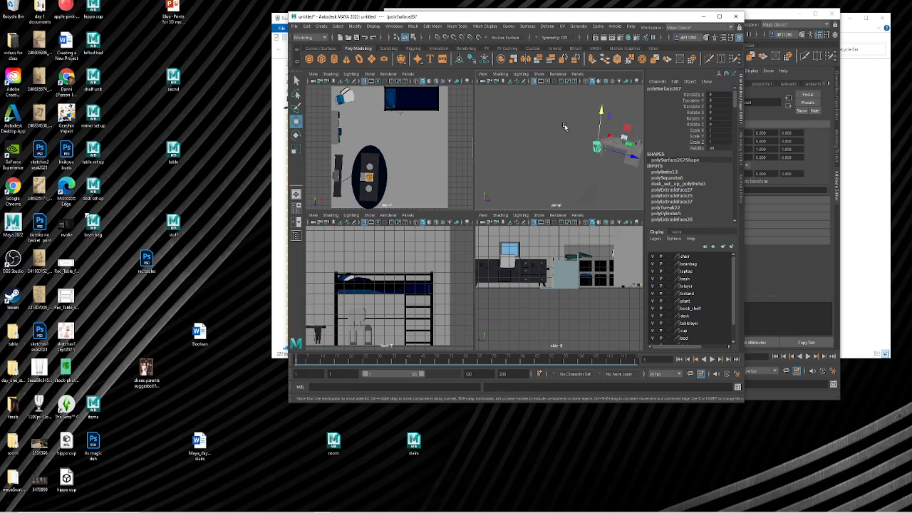
- Move the combined trash bin from the desk set to the room, beside the lofted bed
alt+drag(570, 119, 533, 131)
drag(588, 158, 548, 173)
scroll(547, 168, up, 5)
alt+drag(548, 172, 574, 168)
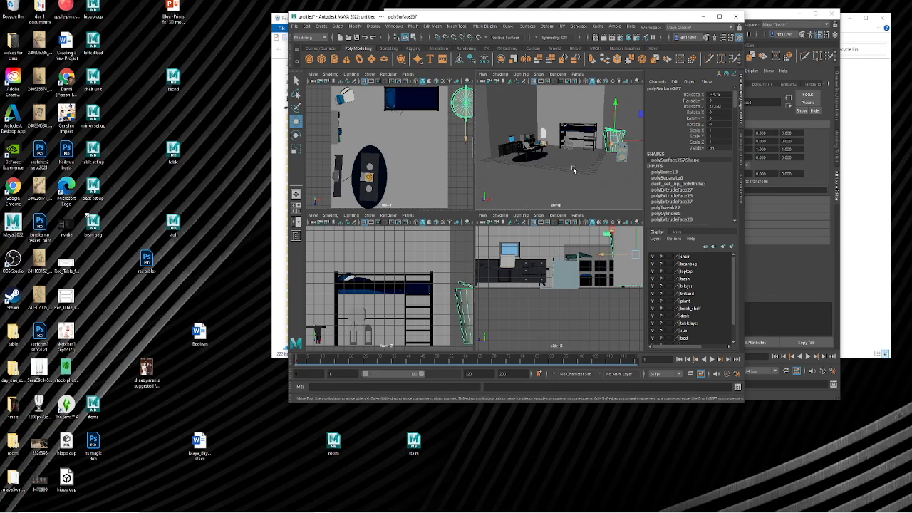
- Scale the trash bin down uniformly to about 0.32 and move it onto the floor beneath the lofted bed
key(r)
drag(619, 139, 553, 170)
key(w)
key(f)
drag(532, 129, 620, 178)
scroll(532, 161, down, 5)
alt+drag(621, 178, 583, 167)
key(r)
key(w)
key(r)
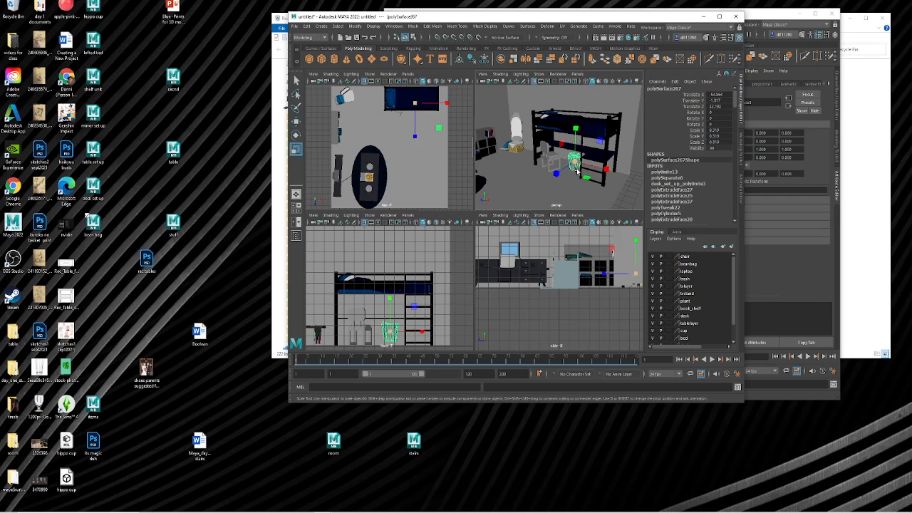
- Rotate the trash bin around Y beneath the lofted bed and clear the selection
key(w)
key(r)
key(e)
drag(575, 172, 560, 176)
key(w)
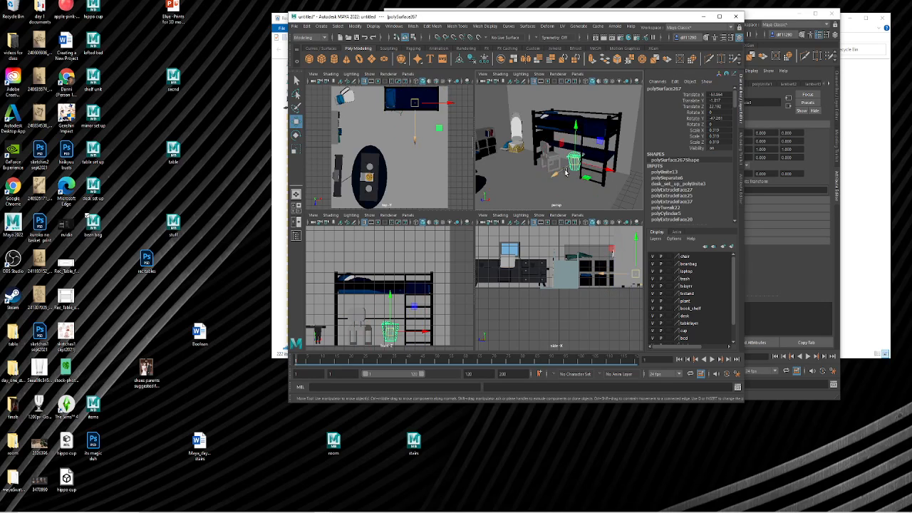
key(e)
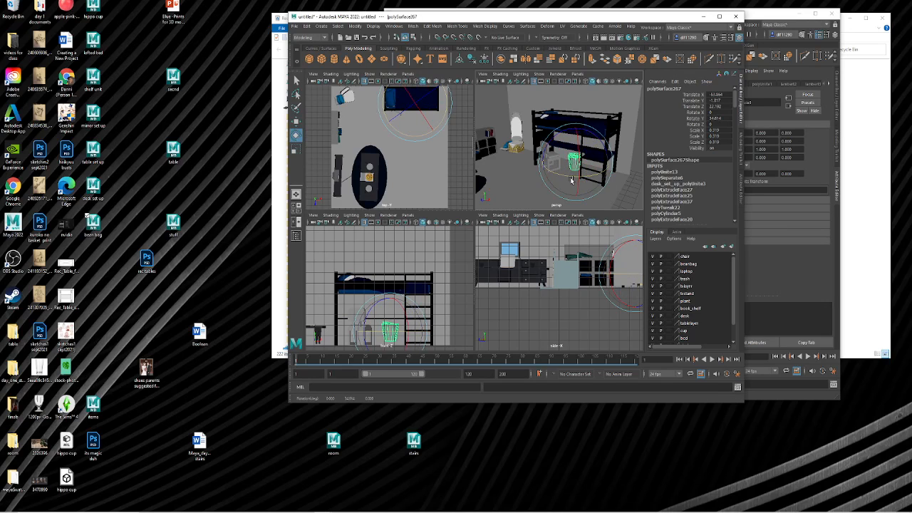
mouse_move(571, 181)
mouse_down()
mouse_move(598, 174)
mouse_move(573, 185)
mouse_move(586, 183)
mouse_up()
scroll(580, 153, down, 5)
click(569, 186)
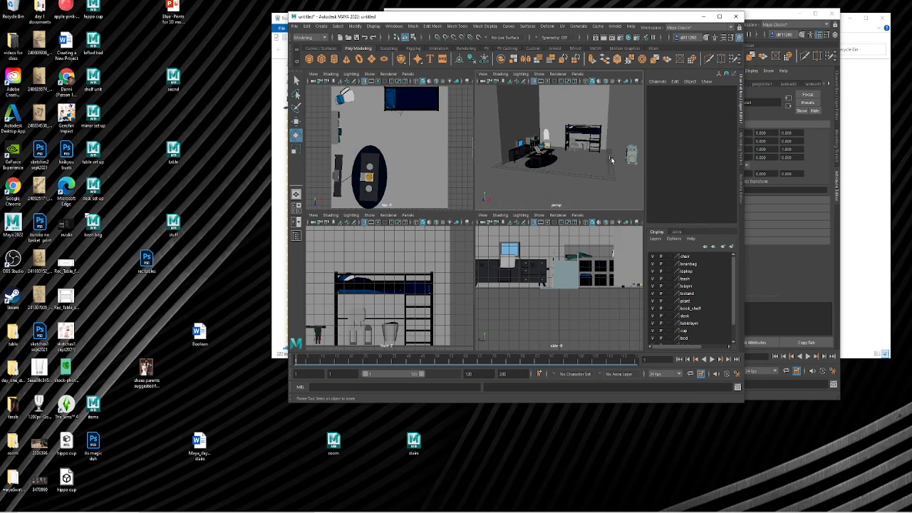
- Select the laptop on the desk set outside the room and move it into the room, in front of the lofted bed
alt+middle_drag(611, 160, 521, 164)
alt+middle_drag(582, 152, 546, 157)
alt+drag(546, 157, 581, 146)
alt+middle_drag(580, 147, 524, 155)
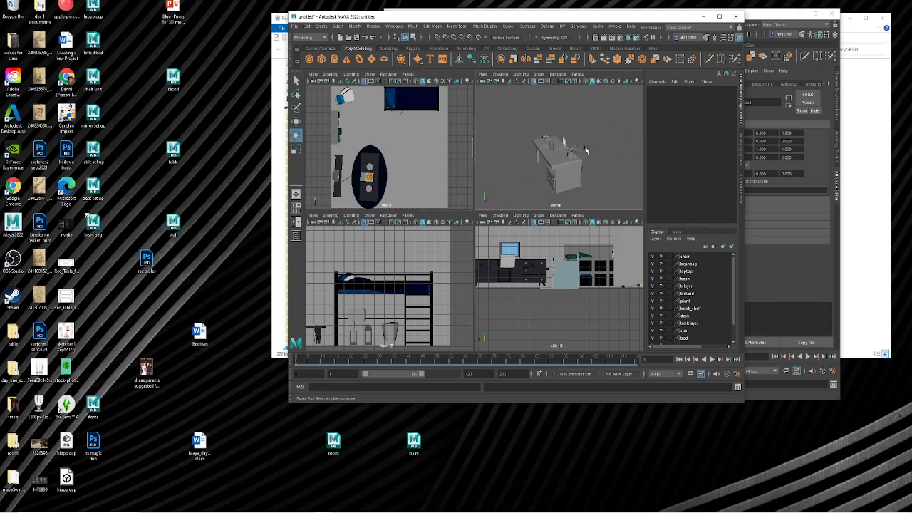
scroll(586, 150, up, 3)
click(568, 140)
alt+drag(573, 146, 589, 164)
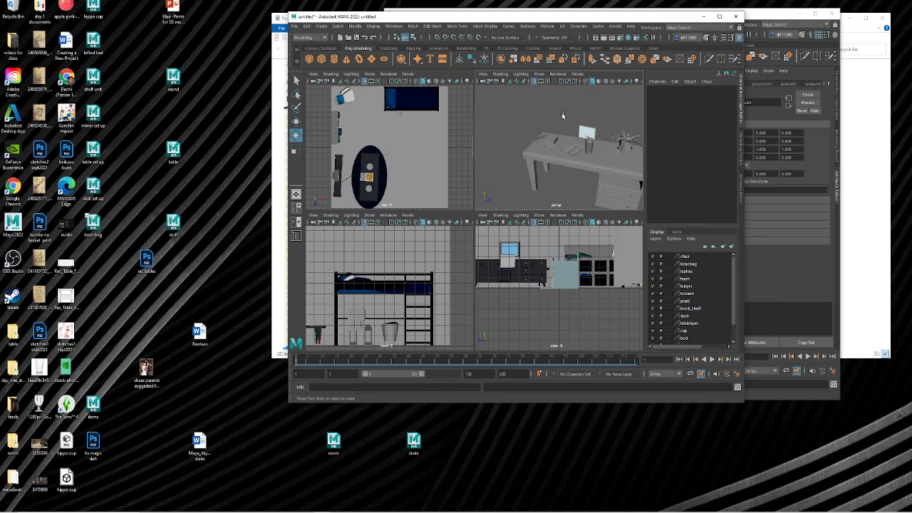
click(586, 134)
scroll(568, 139, down, 8)
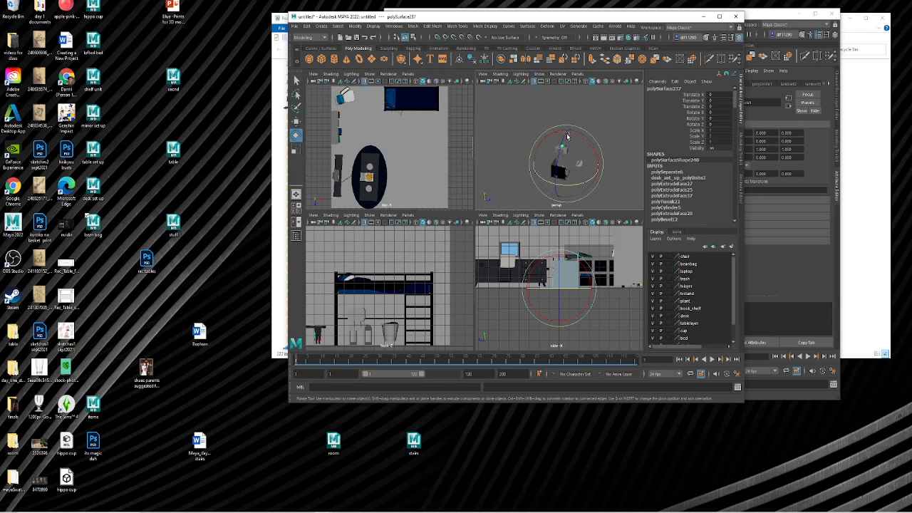
mouse_move(568, 139)
alt+mouse_down()
mouse_move(543, 160)
mouse_move(489, 155)
mouse_move(568, 156)
alt+mouse_up()
key(w)
scroll(494, 150, up, 5)
scroll(568, 155, down, 6)
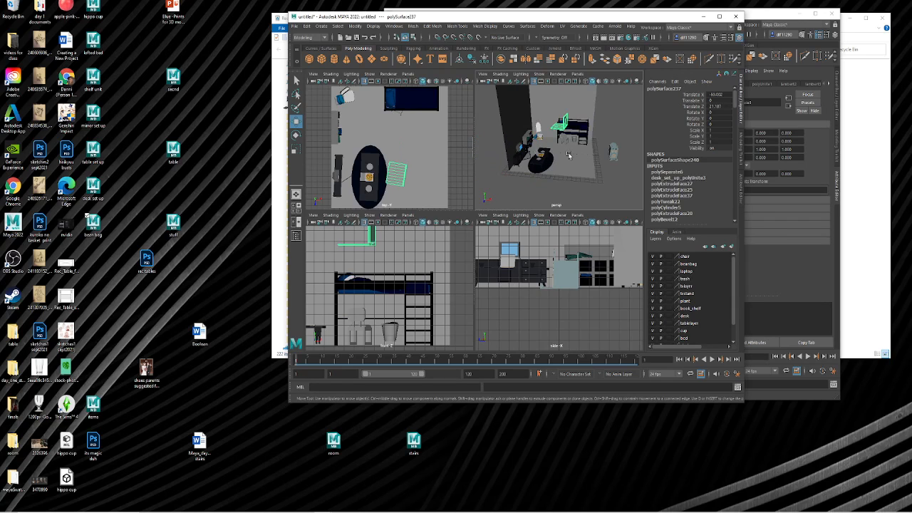
- Center the laptop's pivot and scale it down uniformly to about 0.346
key(r)
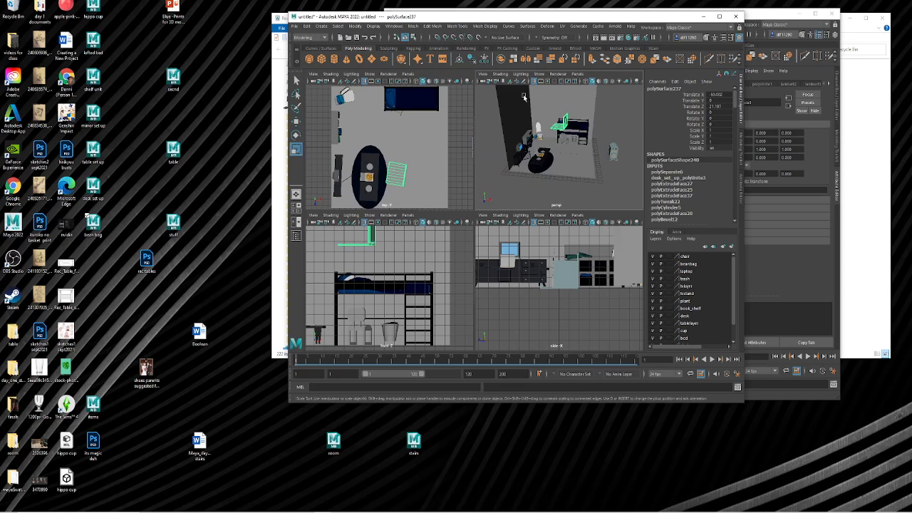
scroll(606, 159, down, 6)
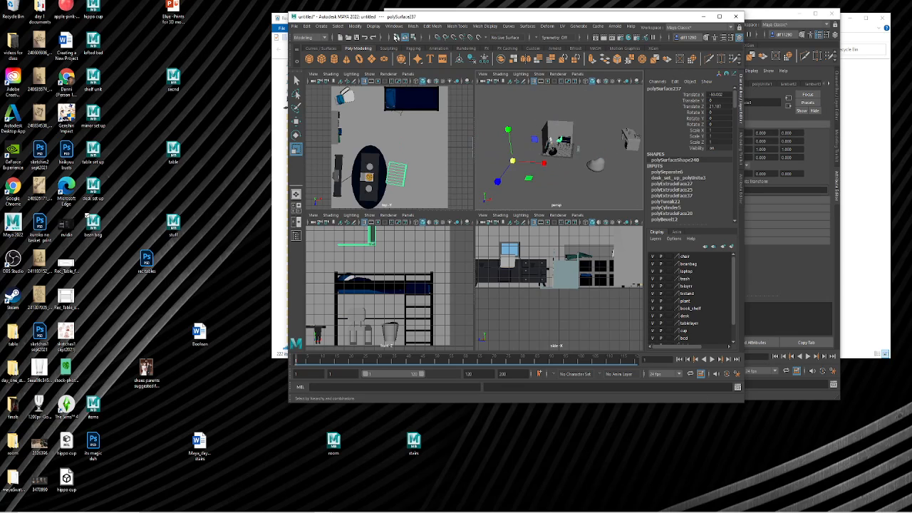
click(355, 26)
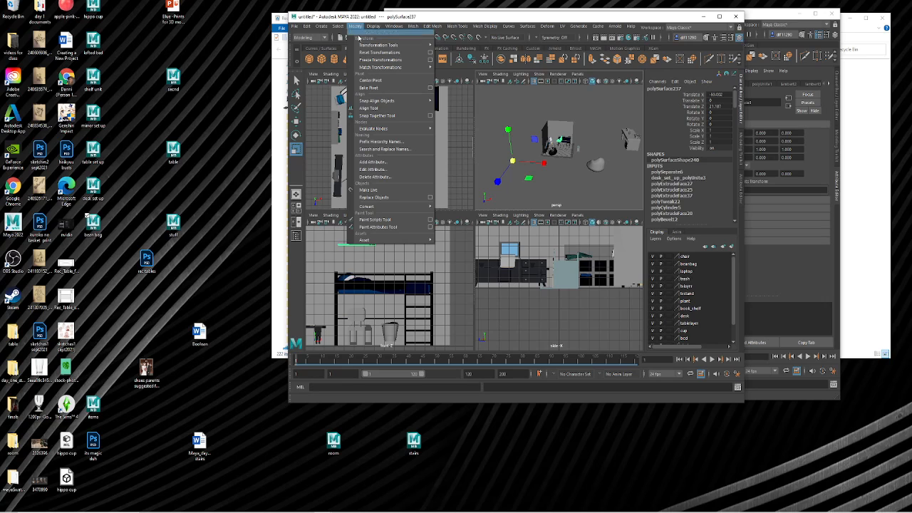
click(374, 81)
scroll(559, 121, up, 6)
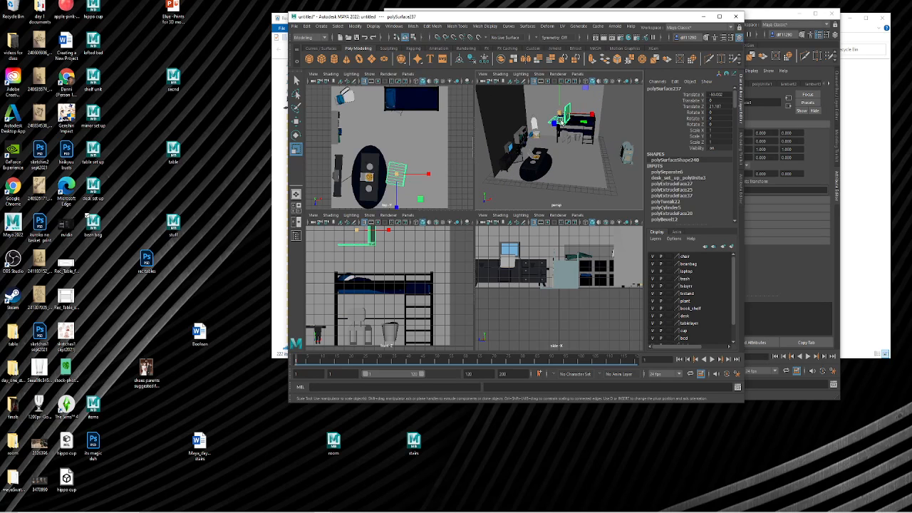
drag(560, 121, 549, 119)
- Rotate the laptop around Y and move it back and down into the lofted bed's footprint
key(e)
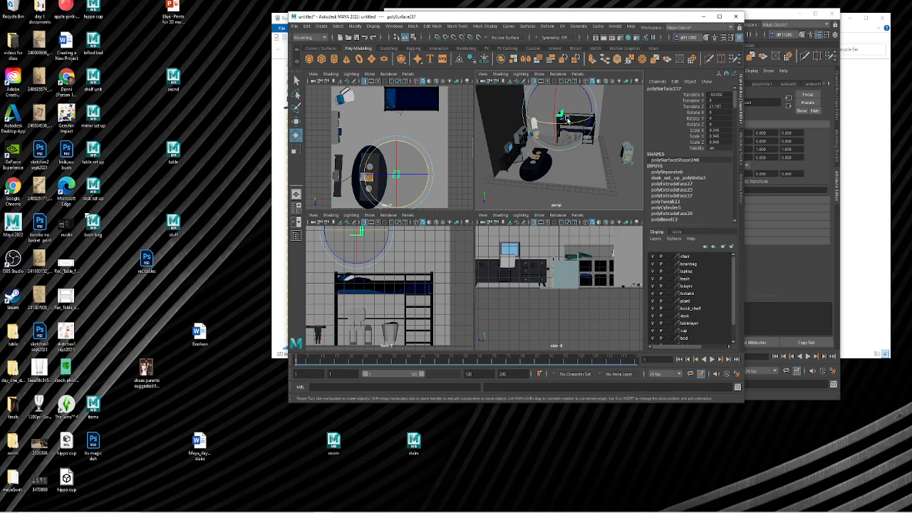
drag(562, 123, 596, 113)
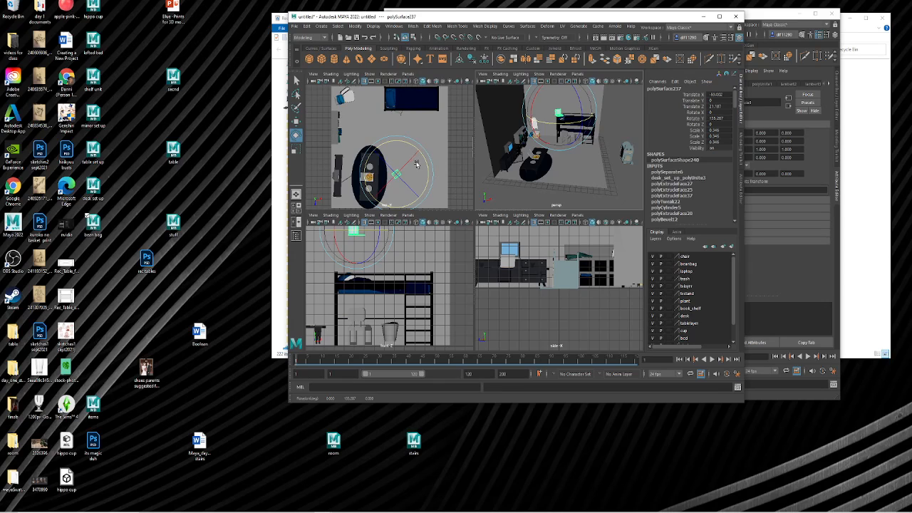
key(w)
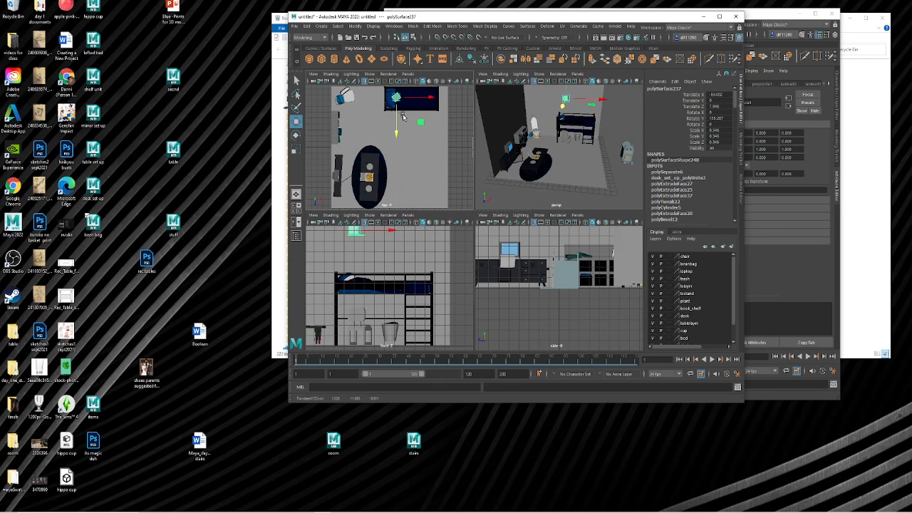
drag(565, 90, 568, 98)
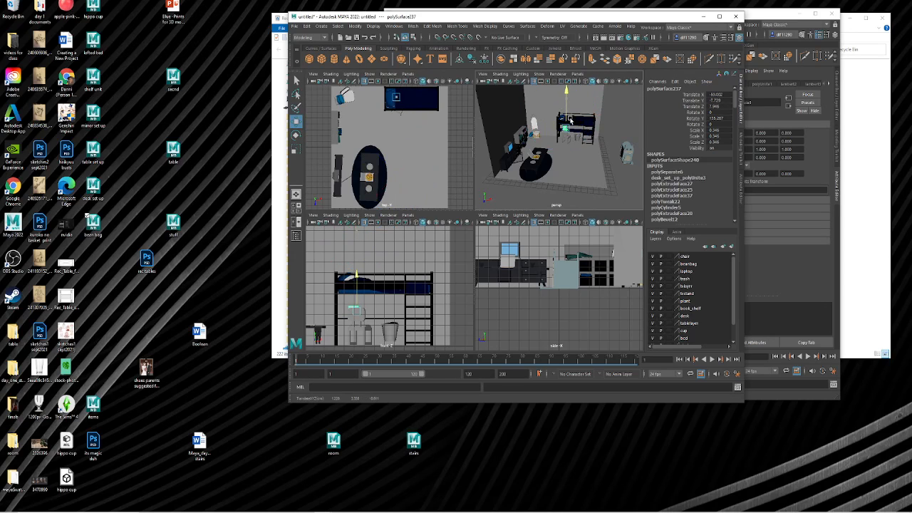
- Fine-tune the laptop's height and depth so it sits on the surface within the lofted bed, and clear the selection
scroll(583, 140, up, 2)
key(f)
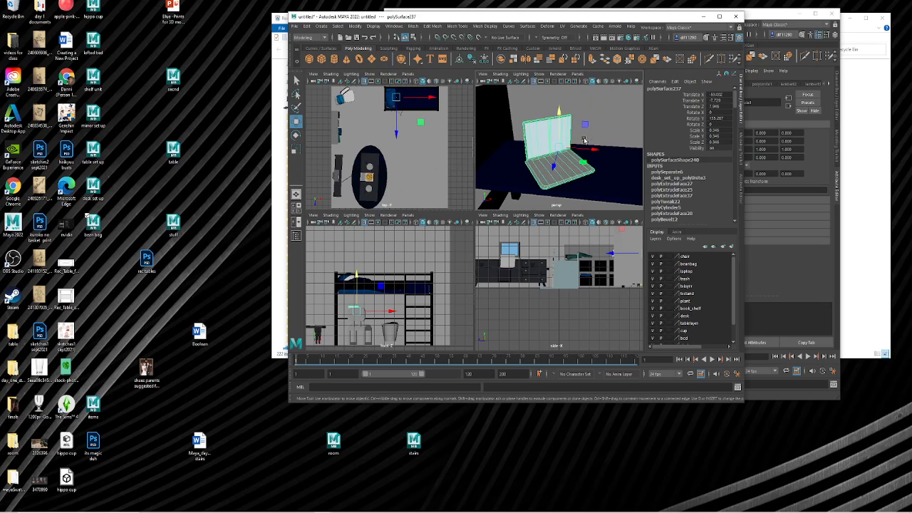
alt+drag(561, 174, 557, 127)
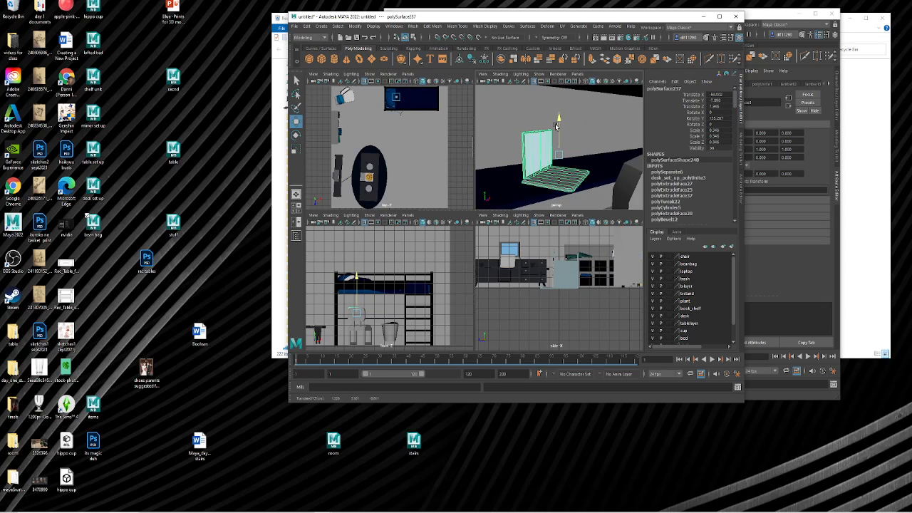
drag(579, 160, 555, 176)
scroll(556, 174, down, 12)
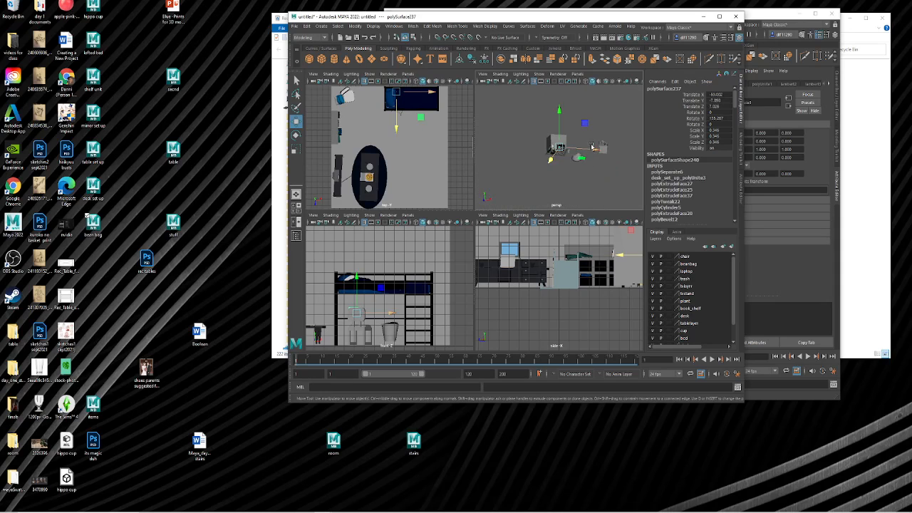
click(613, 167)
- Select all the potted plant pieces on the desk outside the room, leaving the desk unselected, and combine them into one mesh
scroll(613, 168, up, 10)
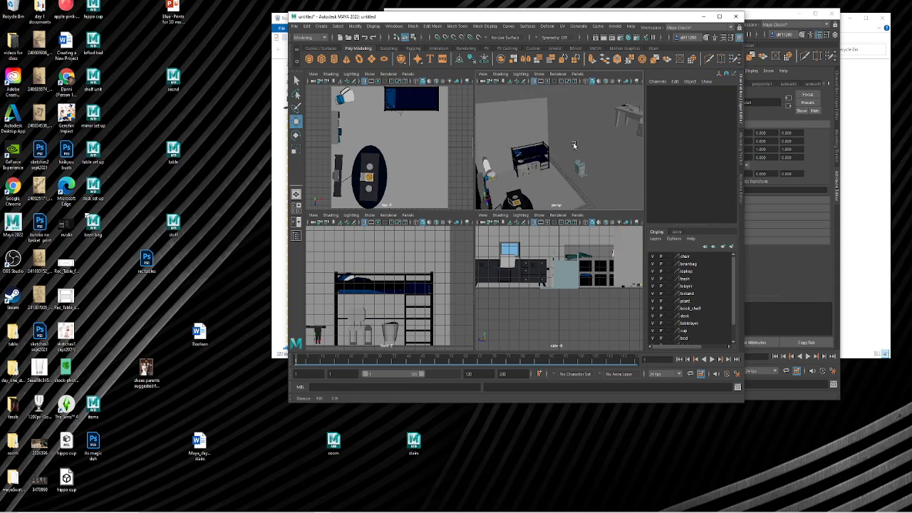
alt+middle_drag(572, 144, 550, 152)
scroll(576, 131, up, 5)
alt+drag(575, 129, 601, 129)
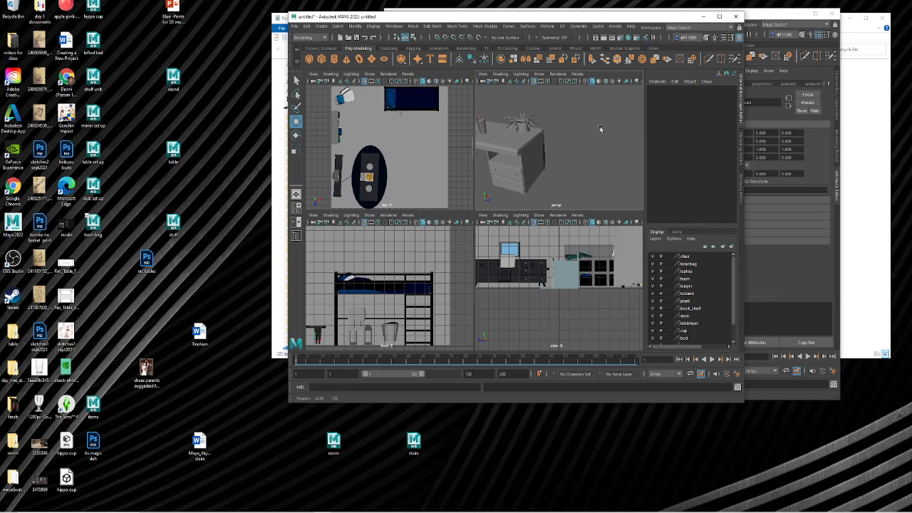
scroll(583, 133, down, 1)
click(526, 125)
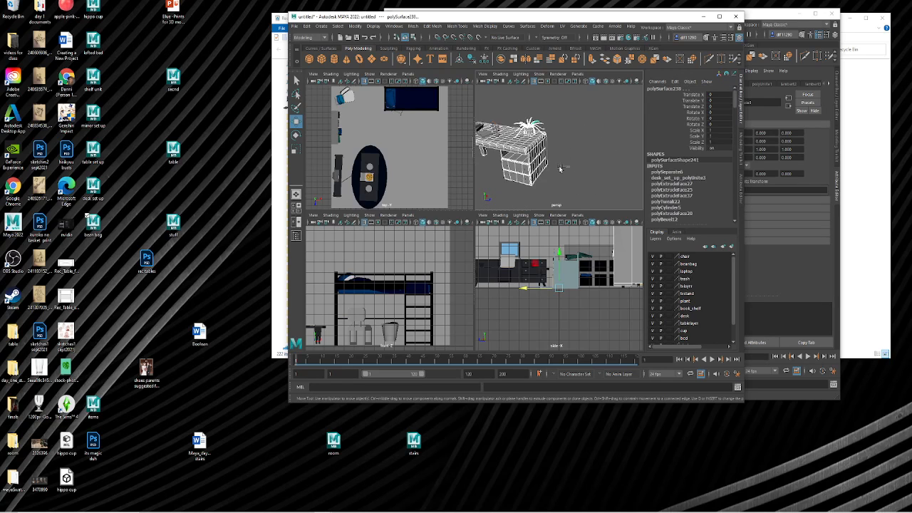
ctrl+drag(559, 167, 500, 151)
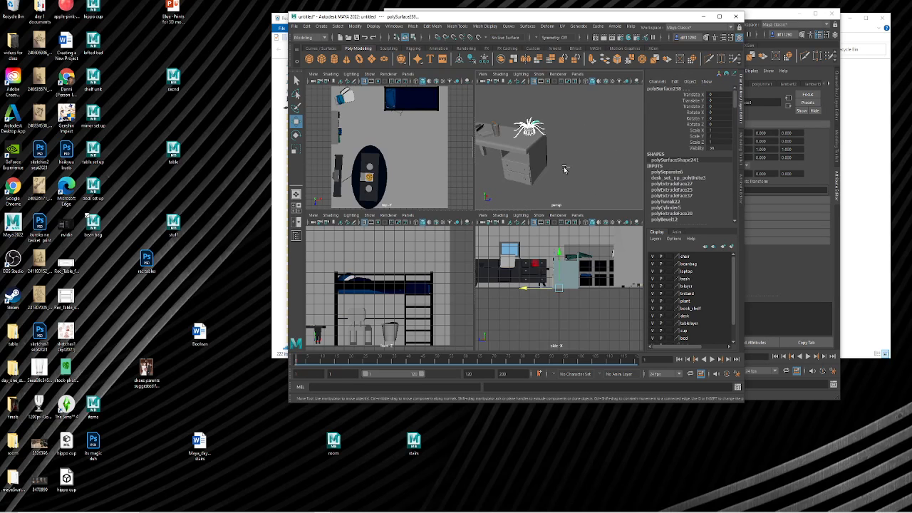
click(413, 26)
click(431, 43)
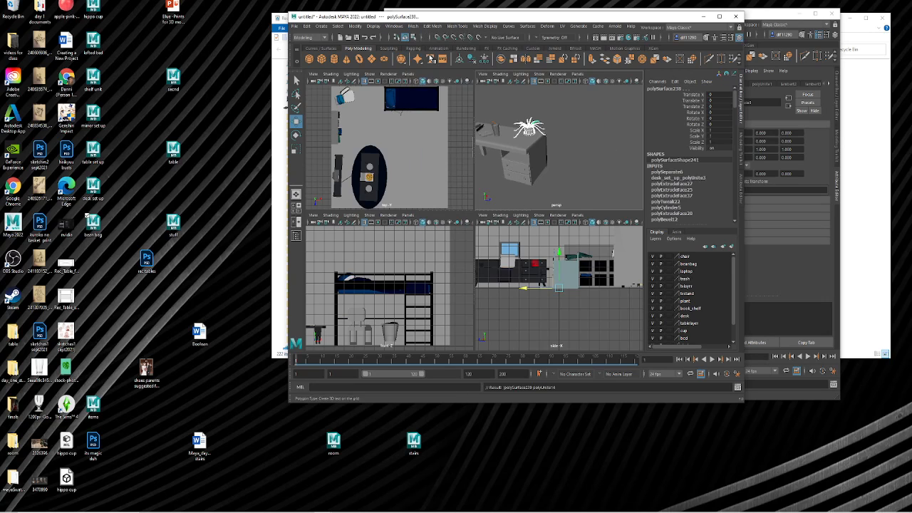
- Move the combined plant into the room beneath the lofted bed's mattress and scale it down uniformly to about 0.554
mouse_move(533, 148)
alt+mouse_down()
mouse_move(559, 152)
mouse_move(542, 139)
mouse_move(548, 155)
alt+mouse_up()
scroll(541, 138, down, 8)
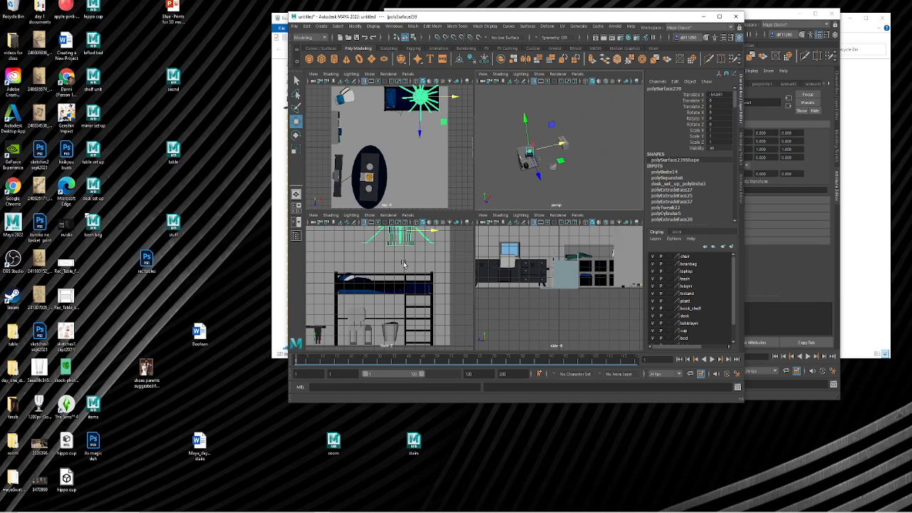
scroll(404, 263, down, 3)
drag(396, 243, 393, 263)
drag(390, 283, 389, 300)
key(e)
key(r)
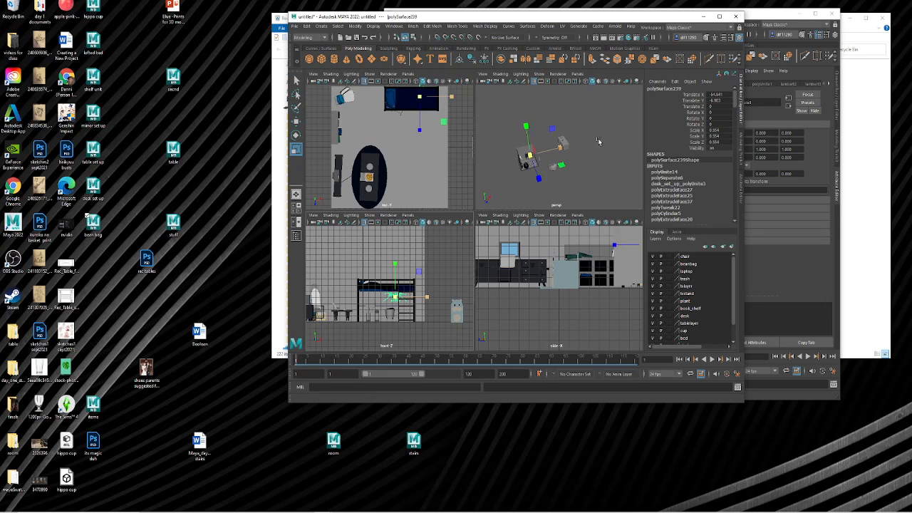
- Move the plant from the lofted bed across the room to the top of the bookshelf against the wall
alt+drag(580, 149, 563, 144)
scroll(547, 137, up, 5)
alt+middle_drag(522, 146, 516, 133)
scroll(518, 134, down, 4)
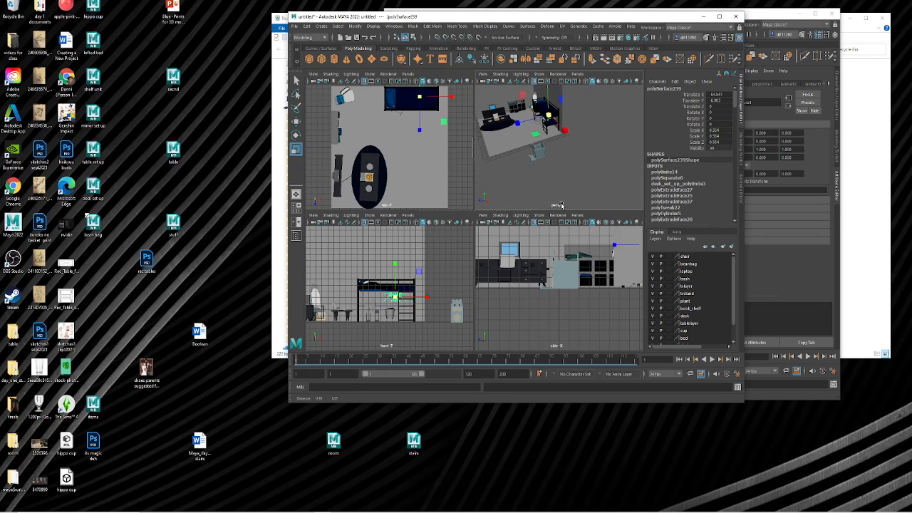
key(w)
mouse_move(533, 125)
mouse_down()
mouse_move(503, 127)
mouse_move(519, 122)
mouse_up()
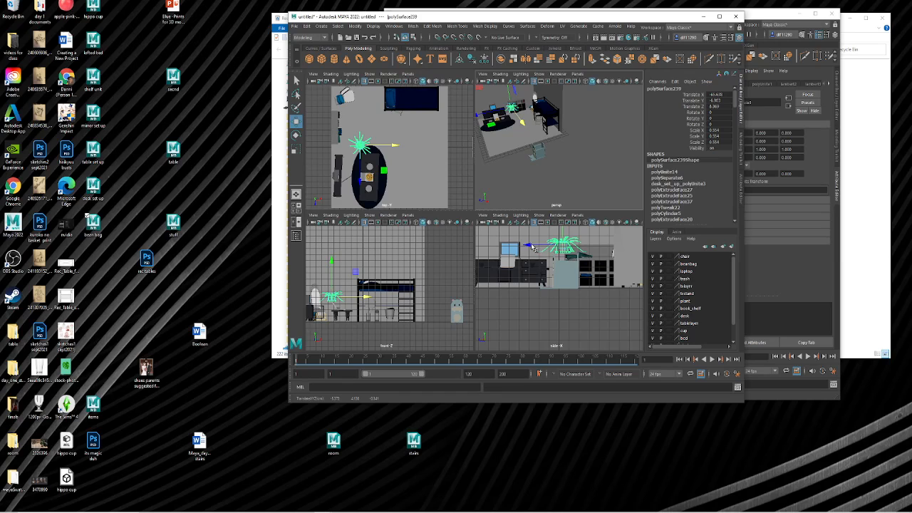
drag(533, 247, 588, 233)
mouse_move(354, 293)
alt+middle_down()
mouse_move(445, 285)
mouse_move(347, 282)
alt+middle_up()
scroll(444, 285, up, 5)
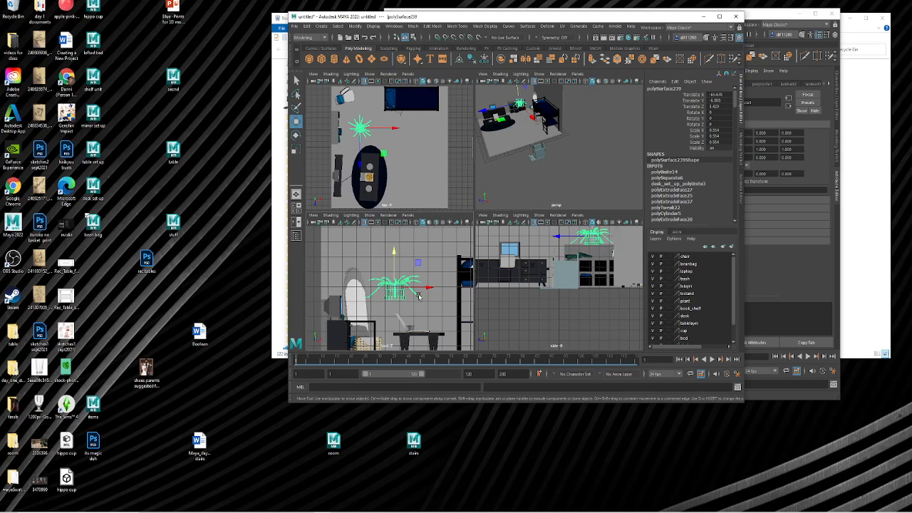
drag(394, 285, 358, 287)
scroll(506, 107, up, 2)
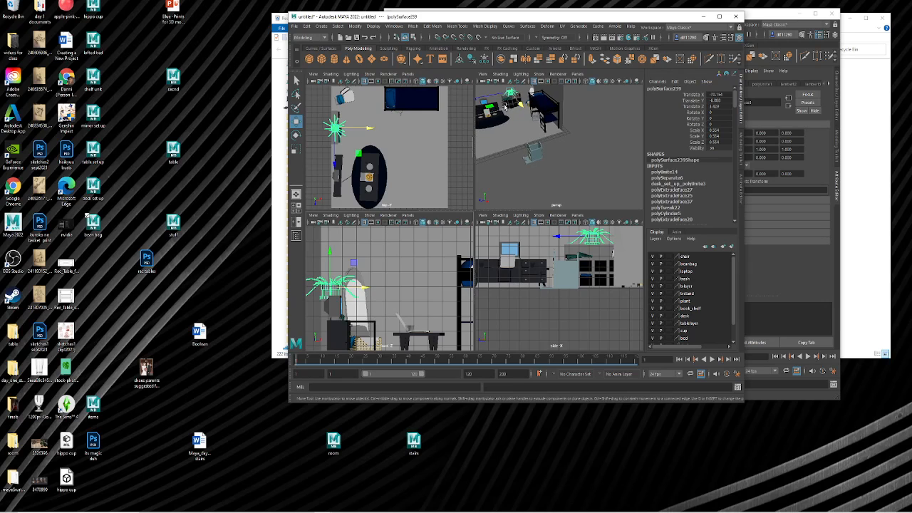
- Scale the plant down uniformly to about 0.215 and reposition it on top of the bookshelf
key(f)
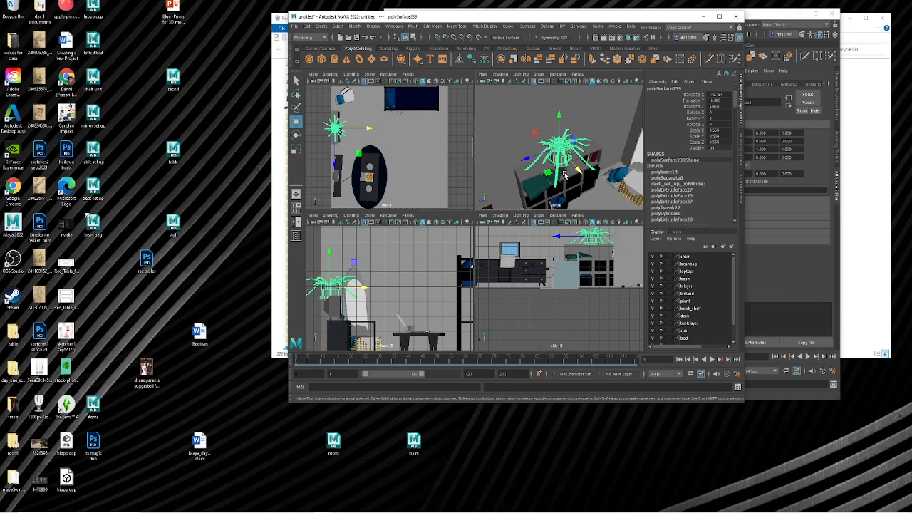
key(r)
drag(563, 156, 551, 127)
key(w)
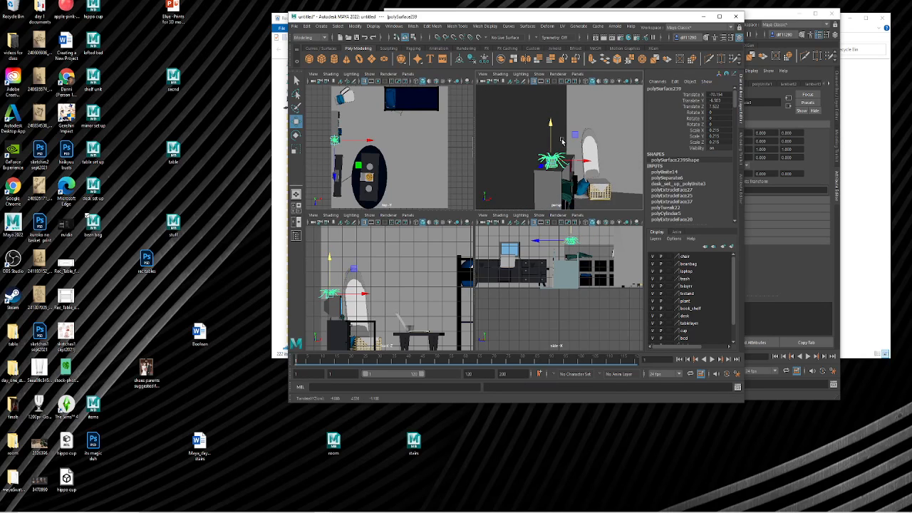
- Rotate the plant on top of the bookshelf
key(e)
drag(563, 166, 595, 145)
click(589, 166)
- Select the remaining books, pad and cup on the desk outside the room and combine them into one mesh
scroll(590, 167, down, 6)
scroll(567, 119, up, 8)
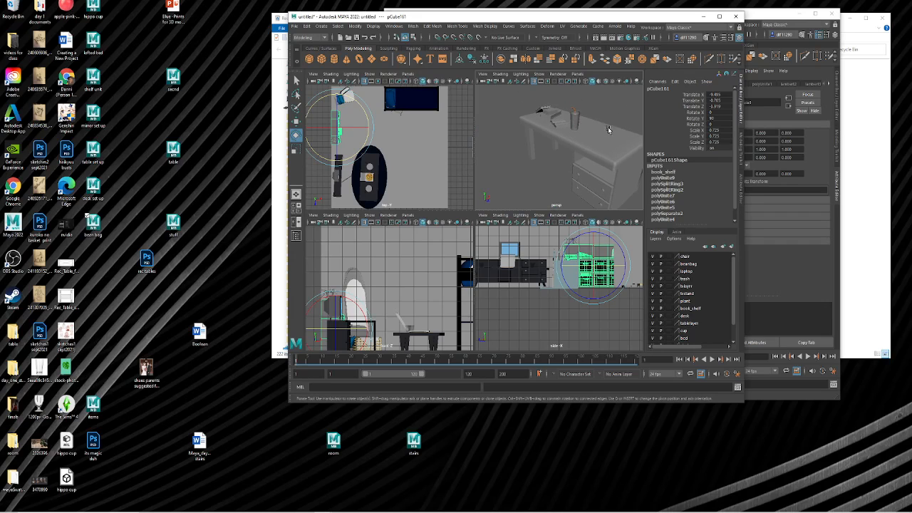
click(609, 130)
scroll(591, 151, down, 5)
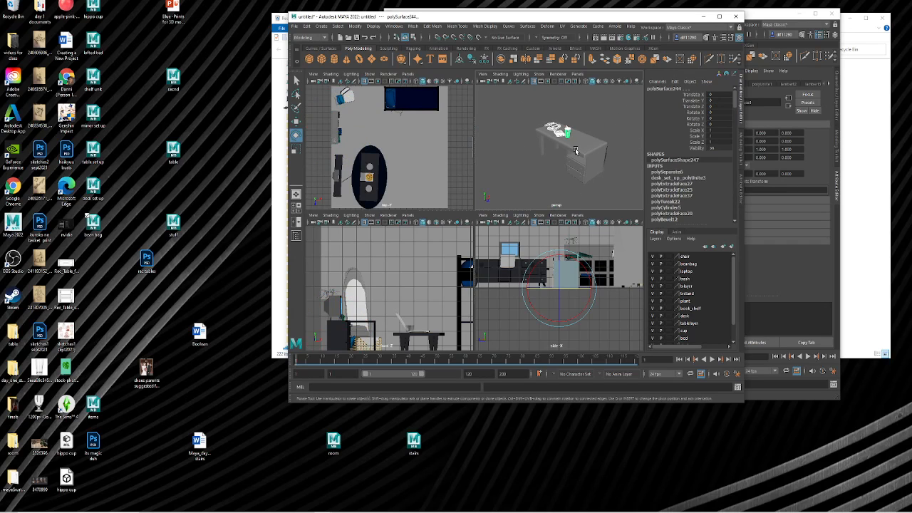
key(w)
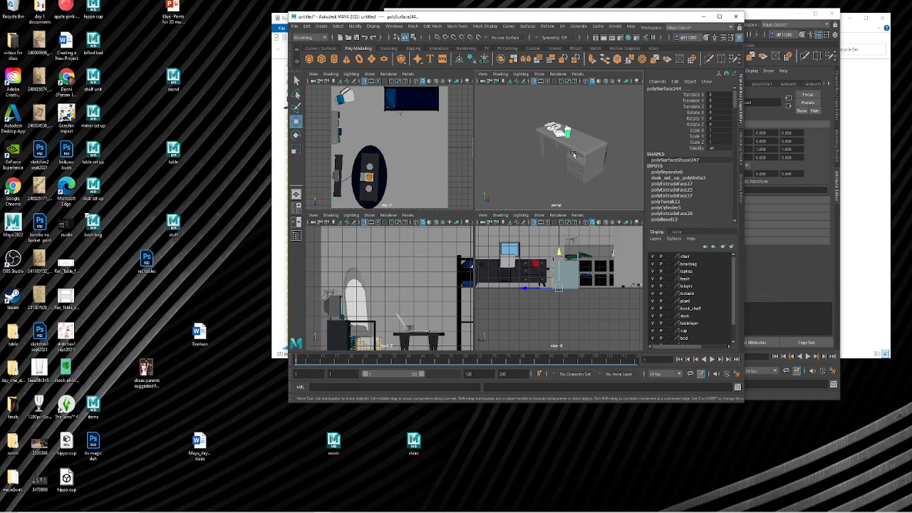
click(413, 27)
click(428, 50)
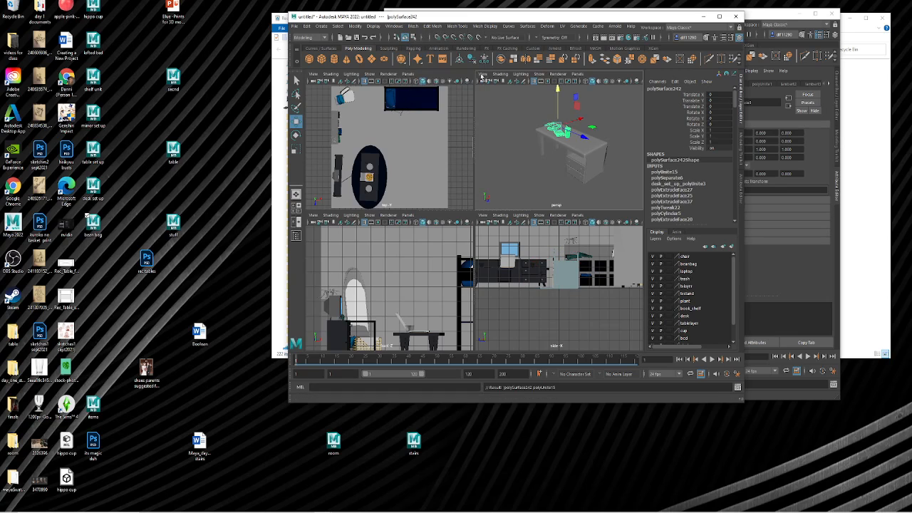
- Move the combined desk items into the room over the lofted bed and rotate them around Y to line up with it
drag(581, 119, 489, 158)
key(e)
key(w)
drag(462, 130, 387, 98)
- Scale the combined desk items uniformly to about 0.371 to match the lofted bed's proportions
key(e)
key(r)
scroll(524, 141, up, 2)
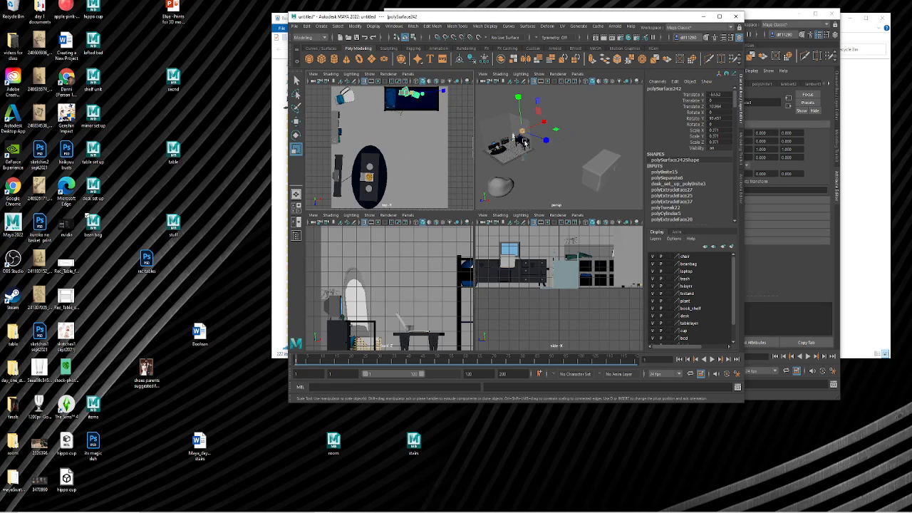
key(f)
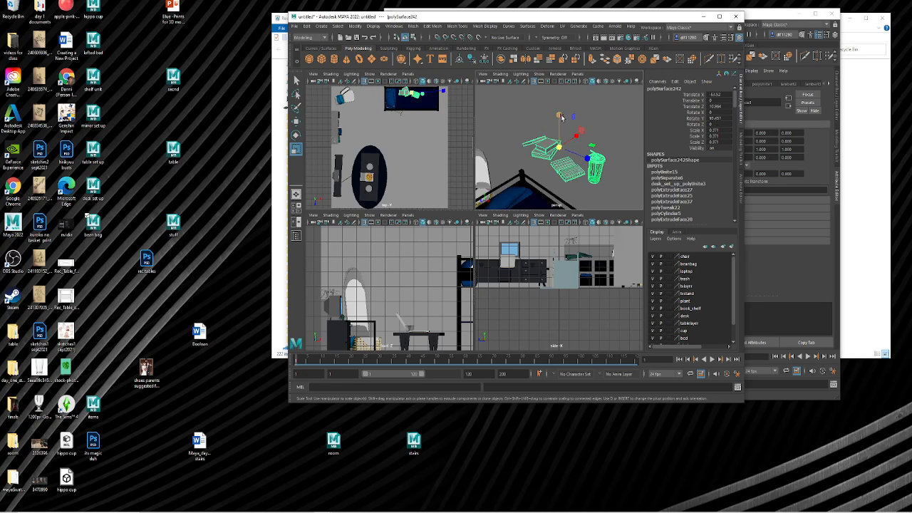
- Lower the combined desk items onto the desk beneath the lofted bed and fine-tune their position and rotation beside the laptop
key(w)
drag(561, 116, 556, 204)
key(f)
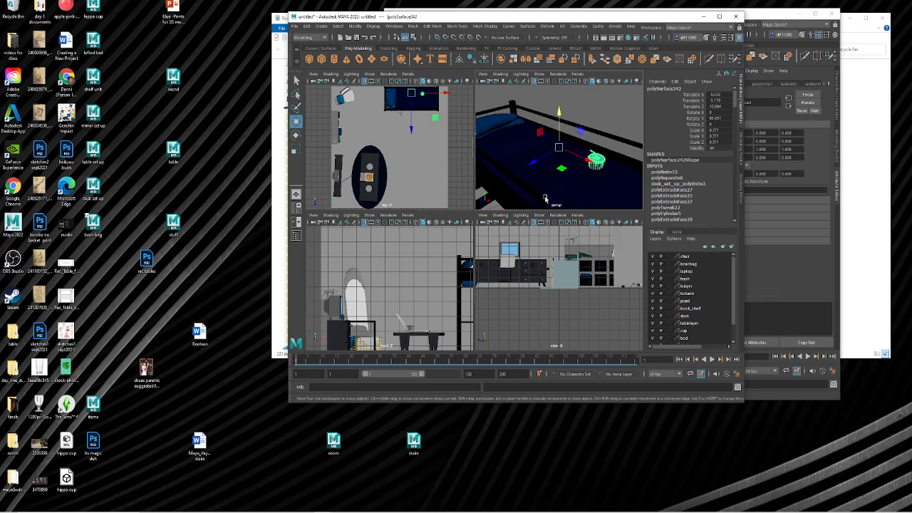
drag(557, 126, 560, 178)
key(f)
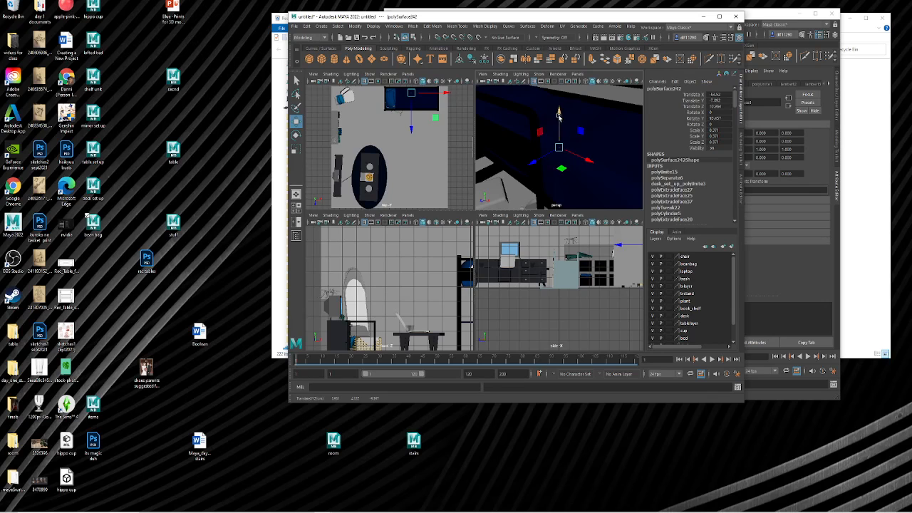
drag(549, 144, 549, 145)
key(f)
alt+drag(549, 146, 570, 118)
key(e)
key(w)
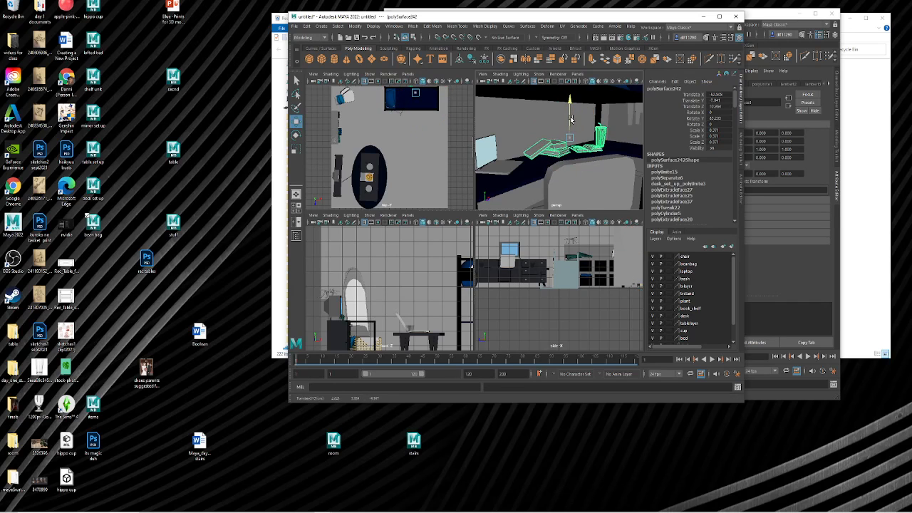
- Delete the leftover empty desk outside the room
scroll(573, 131, down, 12)
alt+drag(612, 141, 590, 103)
click(623, 152)
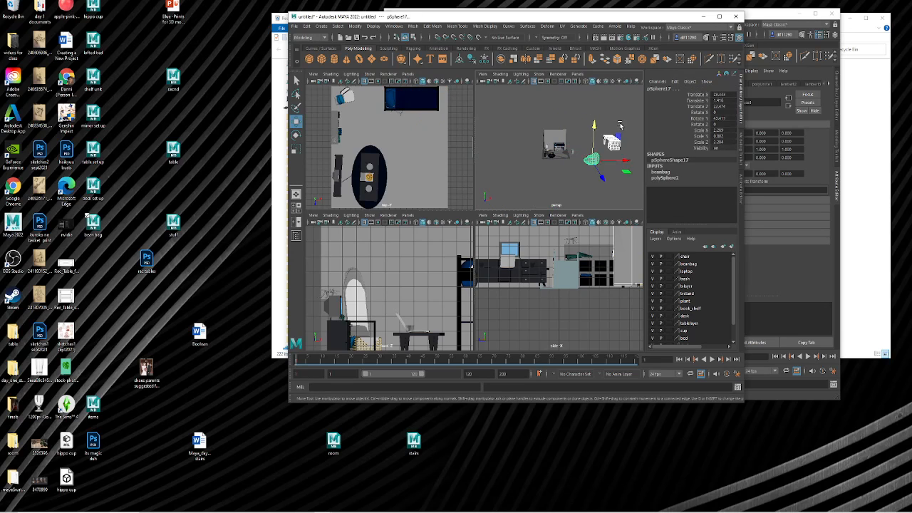
click(611, 147)
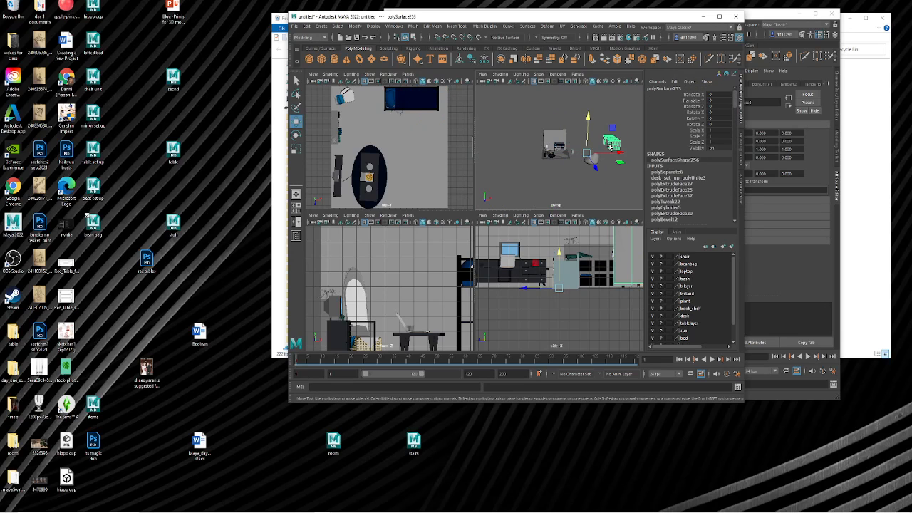
key(Delete)
- Move the beanbag into the room, turn it around Y and scale it down uniformly
click(594, 159)
key(e)
drag(601, 176, 548, 171)
key(w)
key(e)
key(r)
scroll(541, 155, up, 8)
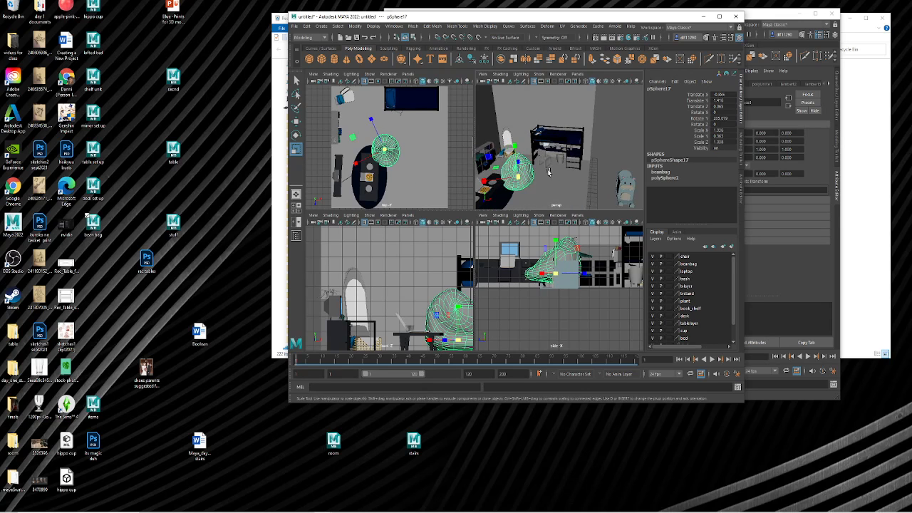
- Shrink the beanbag further and position it beside the long side of the oval-rug coffee table
key(w)
drag(505, 197, 540, 163)
key(e)
key(w)
key(e)
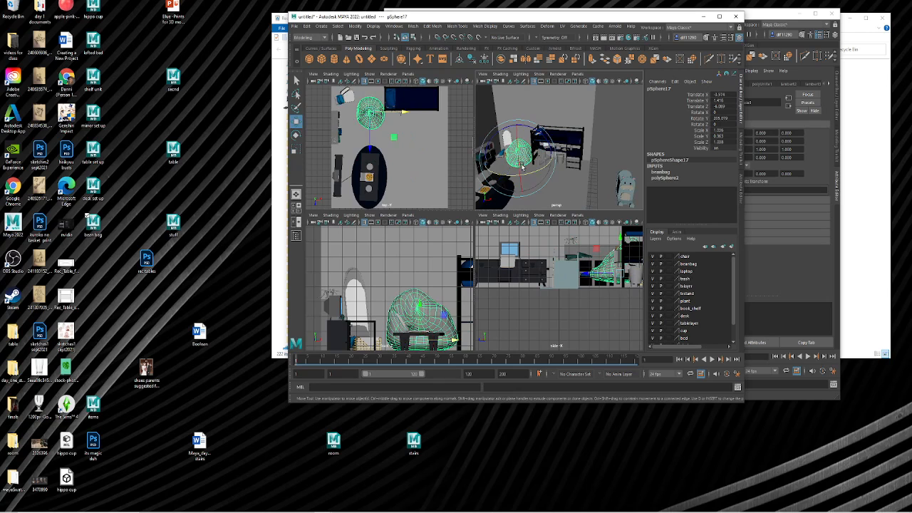
key(r)
drag(522, 161, 548, 185)
key(w)
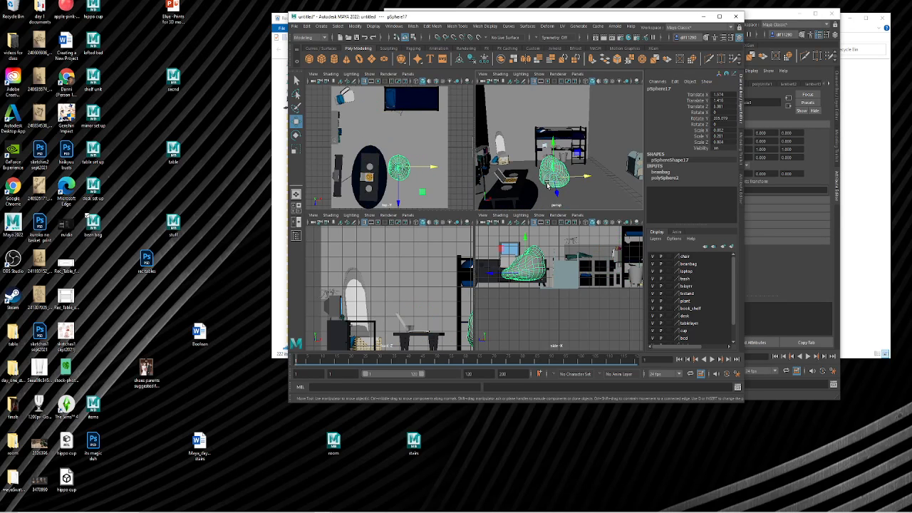
- Lower the beanbag to floor level and rotate it around Y beside the coffee table
drag(554, 150, 552, 156)
key(e)
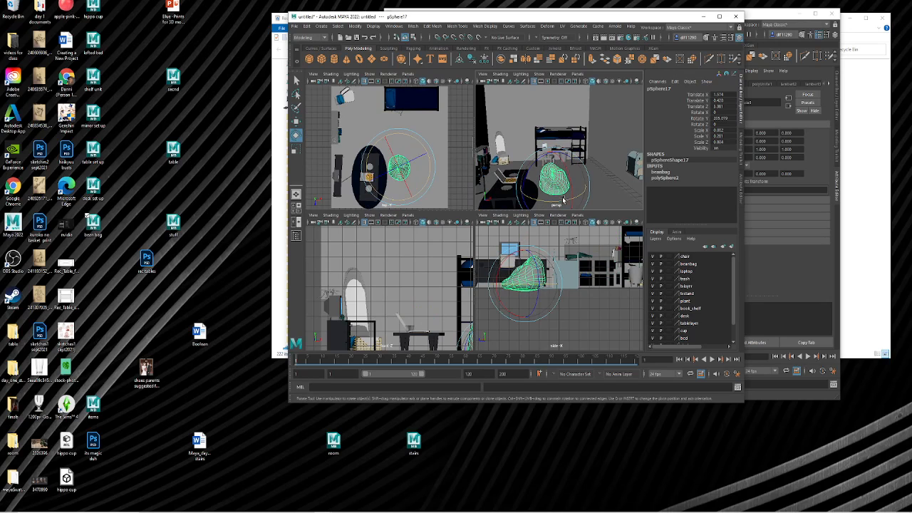
drag(563, 201, 598, 168)
- Duplicate the beanbag, place the copy next to the original along the coffee table, and turn it around Y
key(w)
key(ctrl+d)
key(e)
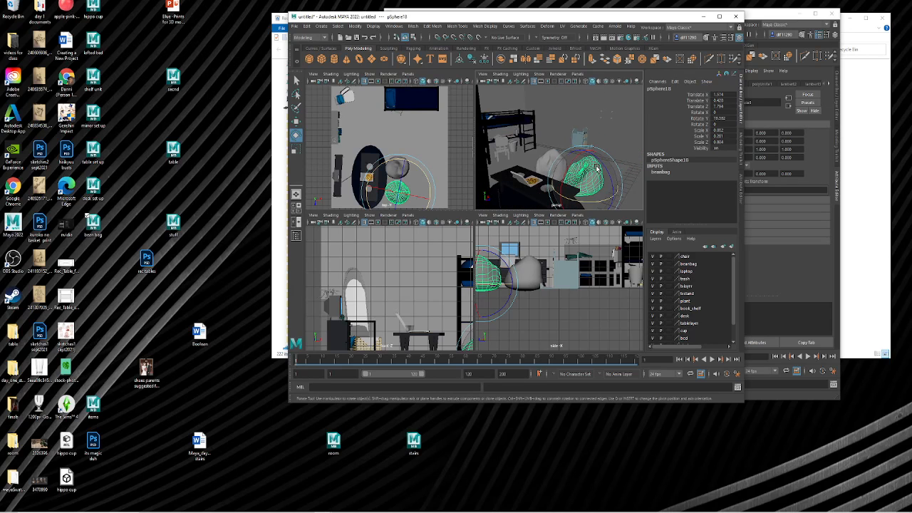
- Switch the duplicate beanbag to vertex editing and begin reshaping its top with soft selection
right_click(586, 175)
click(550, 177)
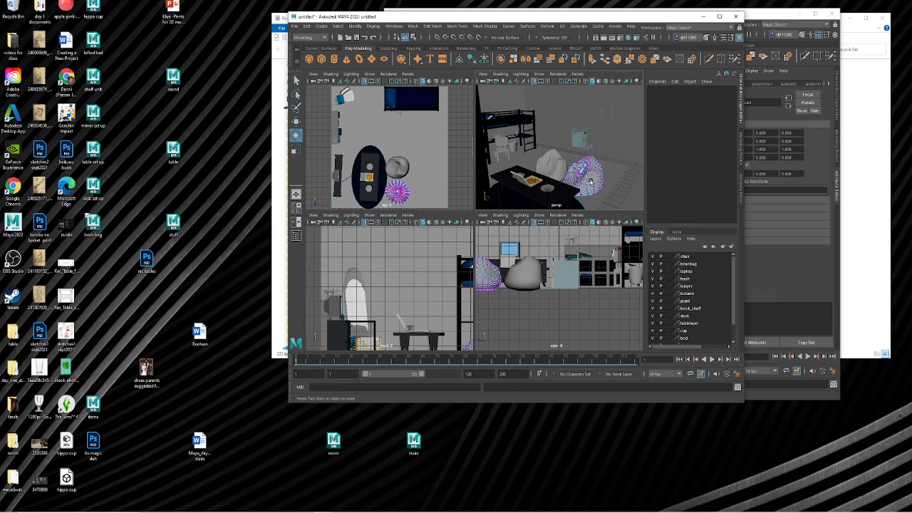
click(589, 174)
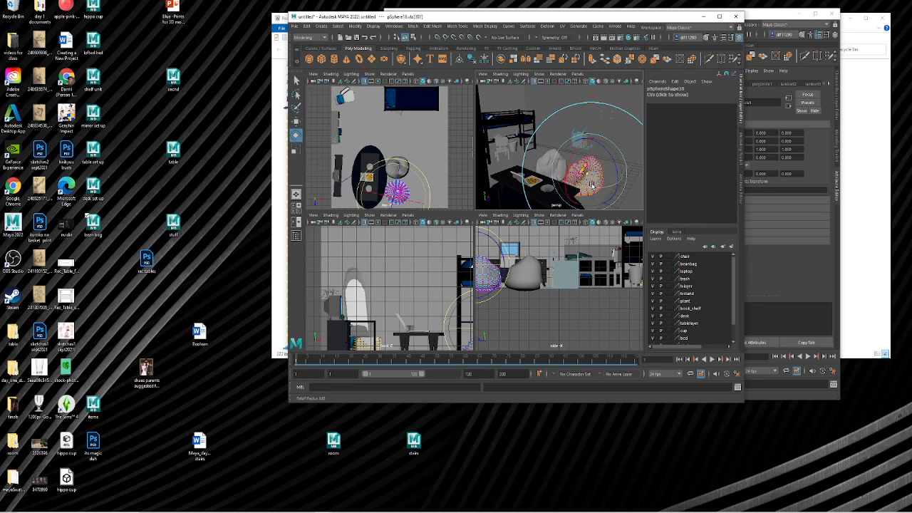
key(w)
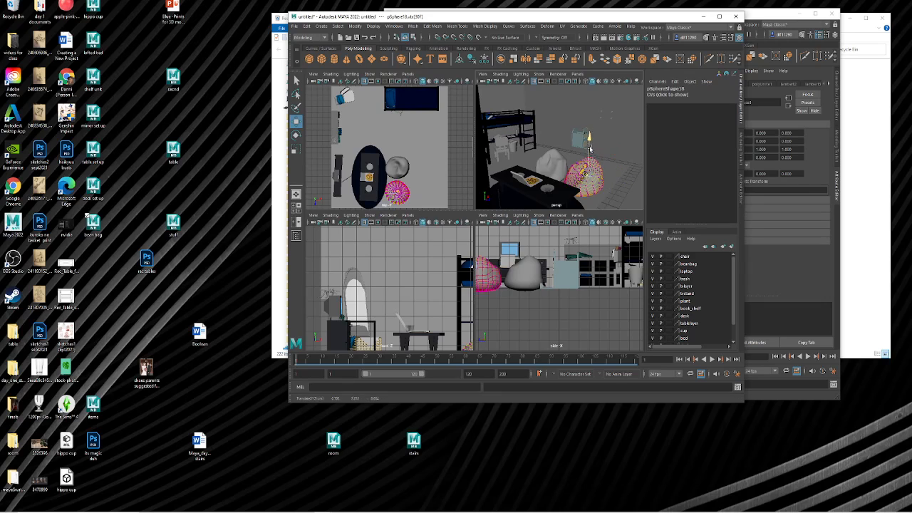
drag(589, 174, 577, 145)
click(577, 167)
click(594, 157)
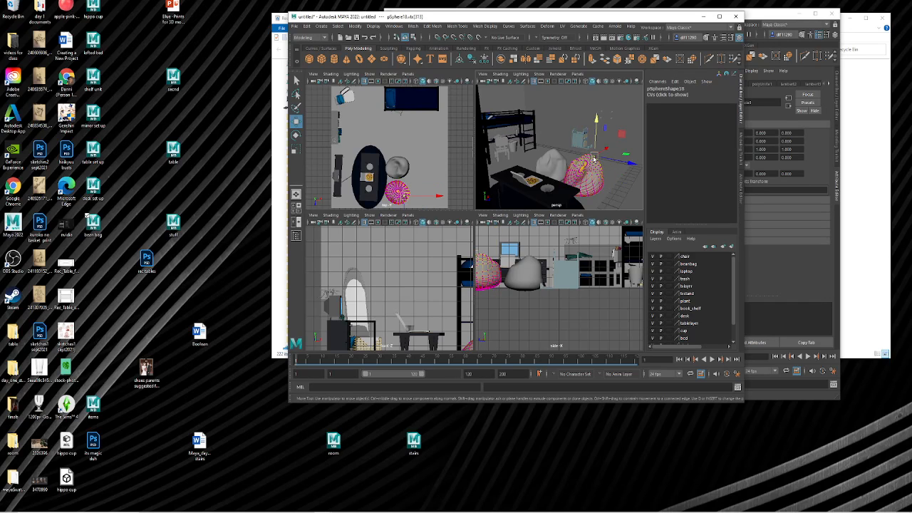
- Reduce the soft-selection radius and move vertices on the duplicate beanbag's top and front to form a sunken seat
key(b)
drag(594, 159, 578, 162)
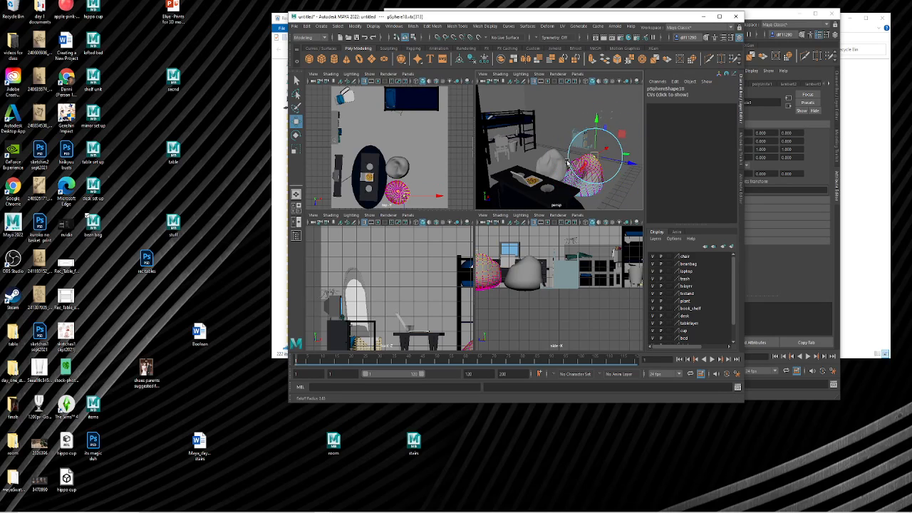
click(588, 163)
click(589, 163)
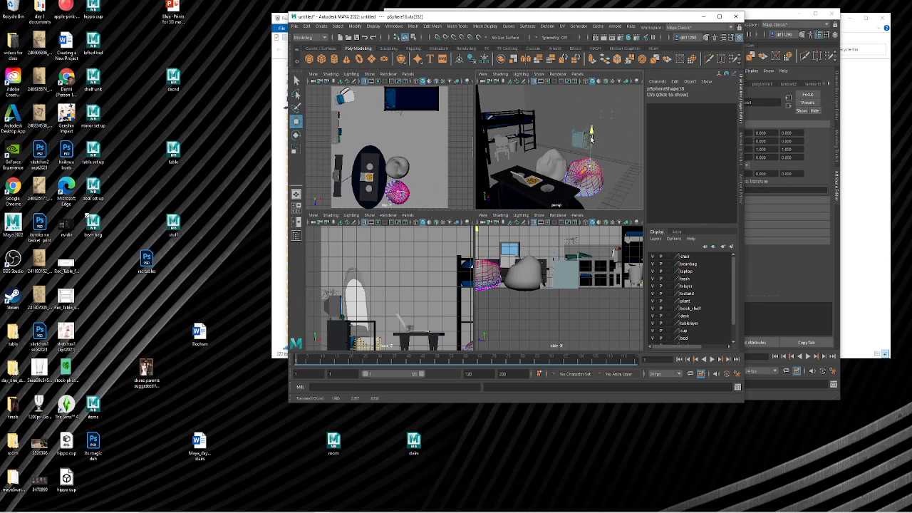
click(570, 150)
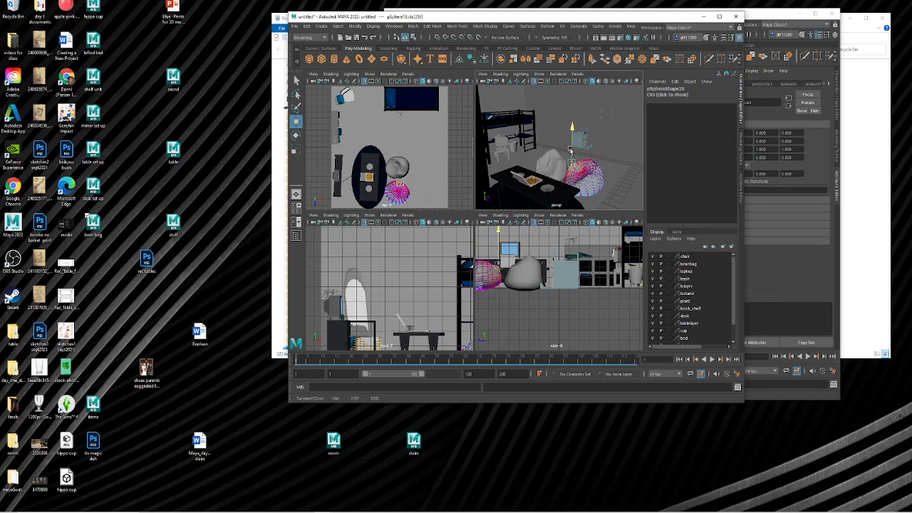
click(591, 178)
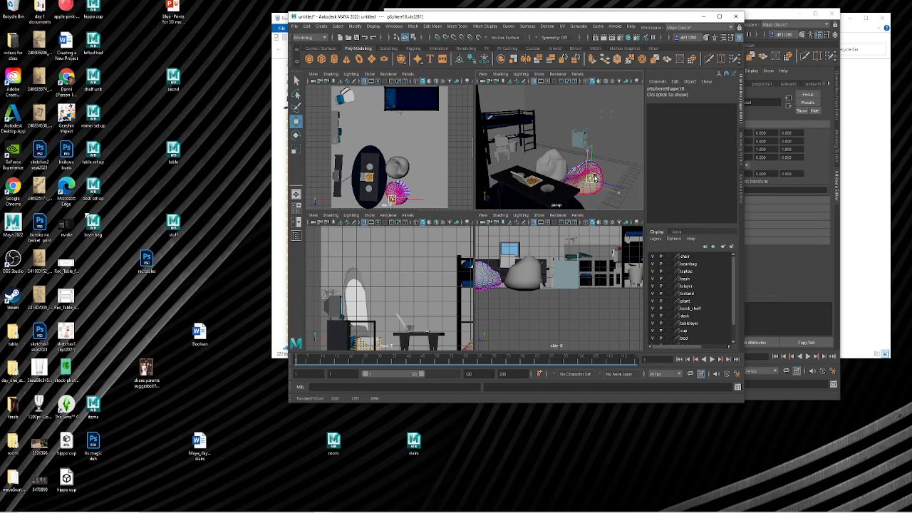
- Deselect the vertices and return the duplicate beanbag to object mode
alt+drag(611, 191, 567, 192)
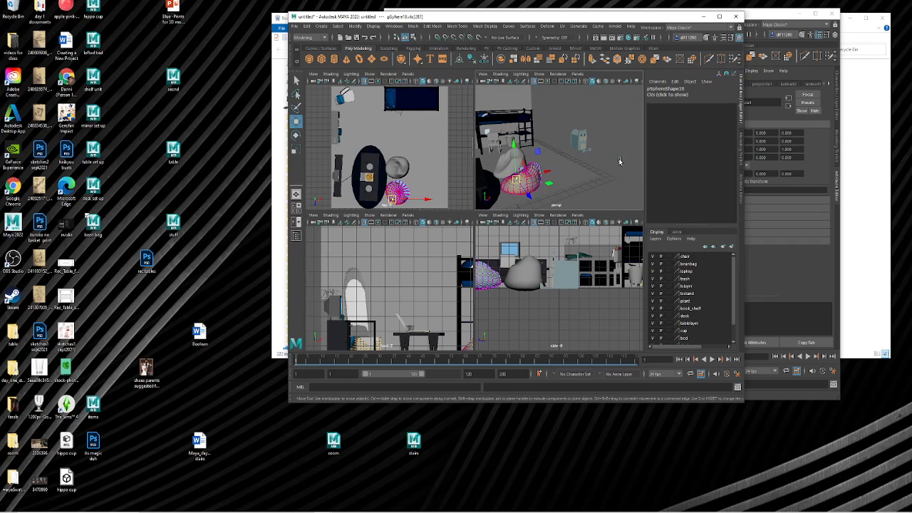
click(621, 161)
alt+drag(618, 164, 560, 190)
right_drag(505, 182, 532, 173)
- Select the light-blue hippo cup outside the room, scale it down and move it toward the lofted bed
alt+drag(553, 186, 583, 177)
alt+middle_drag(533, 163, 600, 165)
scroll(601, 165, up, 5)
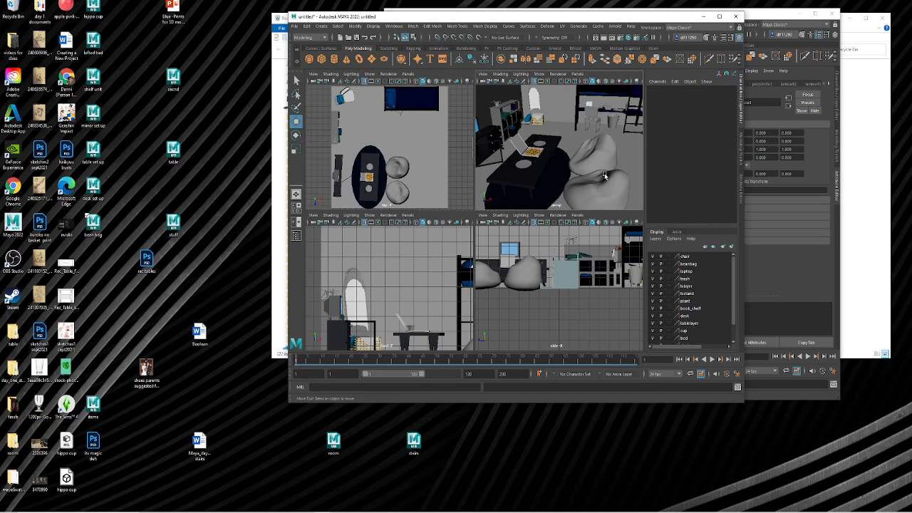
scroll(598, 178, down, 5)
alt+drag(617, 173, 594, 161)
alt+middle_drag(594, 161, 538, 152)
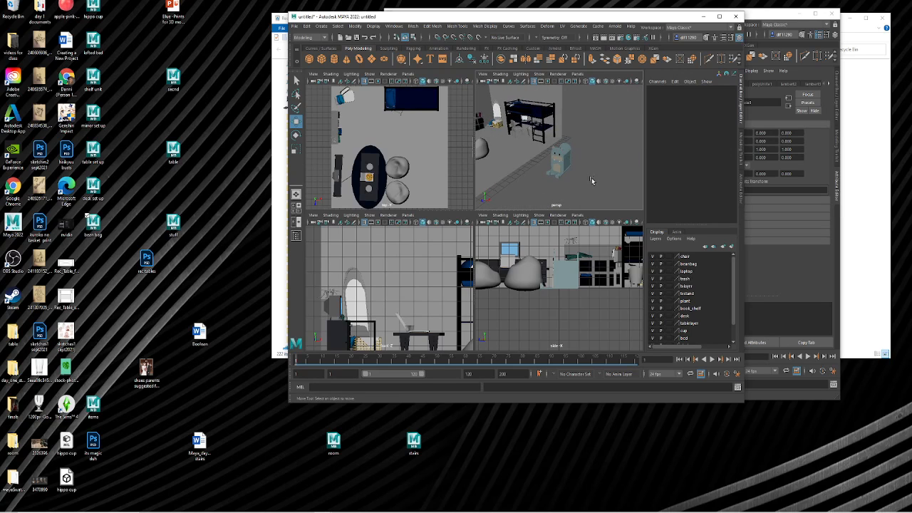
alt+drag(559, 179, 521, 149)
click(585, 168)
key(r)
key(w)
alt+middle_drag(520, 149, 587, 154)
- Scale the hippo cup uniformly to about 0.194 near the desk under the lofted bed
mouse_move(588, 154)
alt+mouse_down()
mouse_move(600, 166)
mouse_move(590, 173)
mouse_move(586, 152)
alt+mouse_up()
scroll(586, 151, up, 8)
alt+middle_drag(595, 140, 579, 153)
key(r)
drag(594, 148, 560, 138)
key(w)
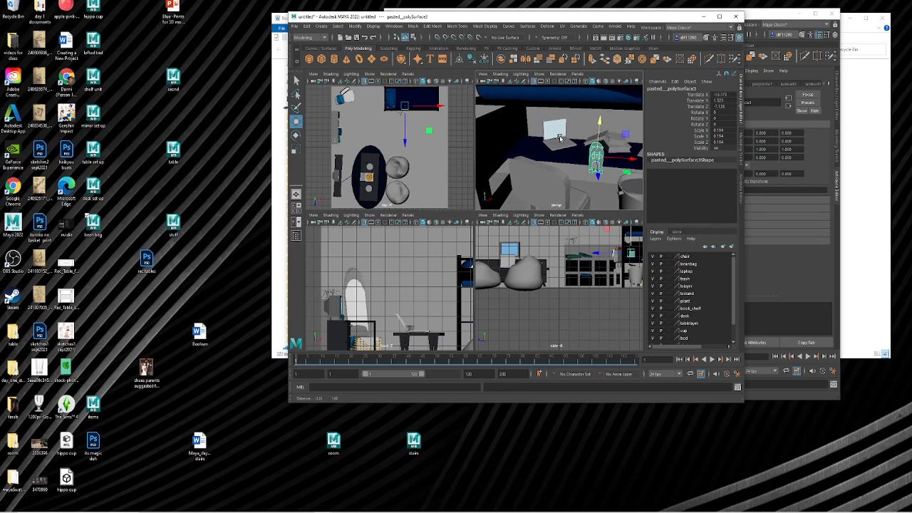
- Place the hippo cup on the desk under the lofted bed, beside the laptop, and rotate it around Y
drag(613, 164, 550, 152)
click(494, 166)
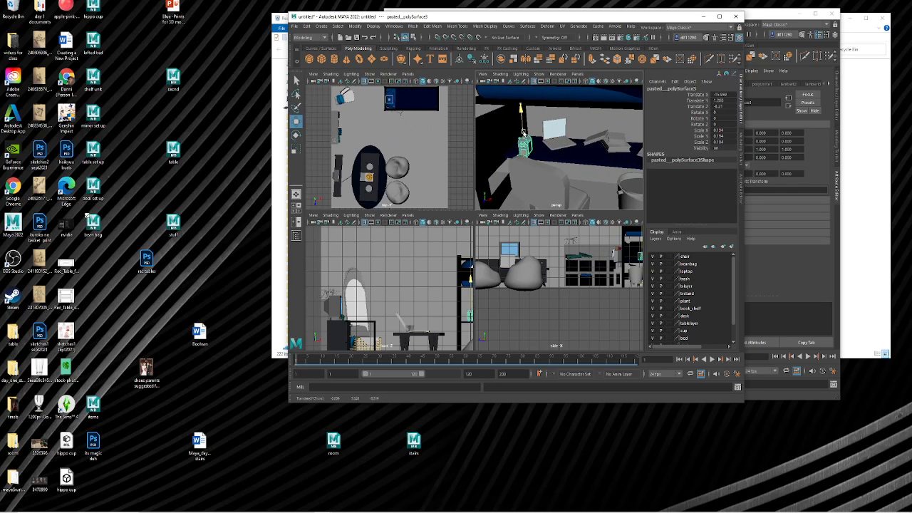
key(e)
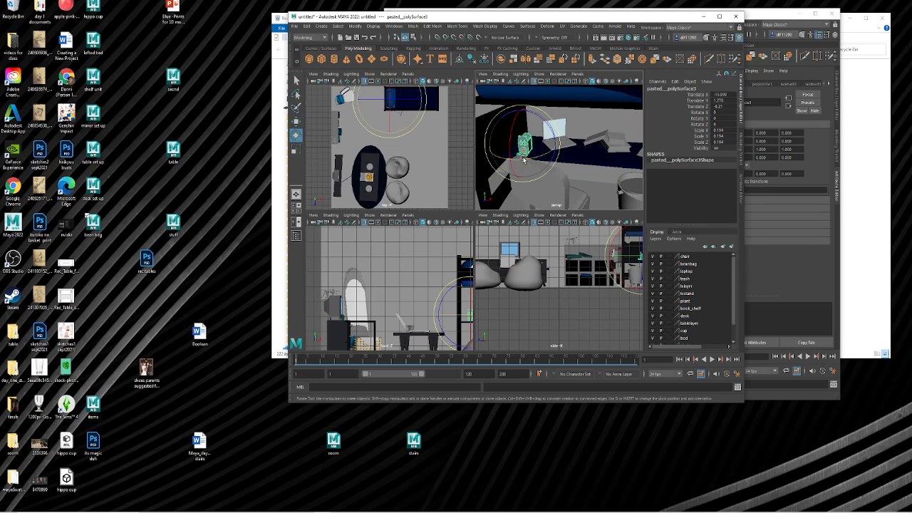
mouse_move(525, 156)
mouse_down()
mouse_move(545, 156)
mouse_move(547, 146)
mouse_move(530, 159)
mouse_up()
key(w)
key(e)
- Deselect everything, enlarge the perspective view and examine the furnished room's overall layout
scroll(536, 156, down, 10)
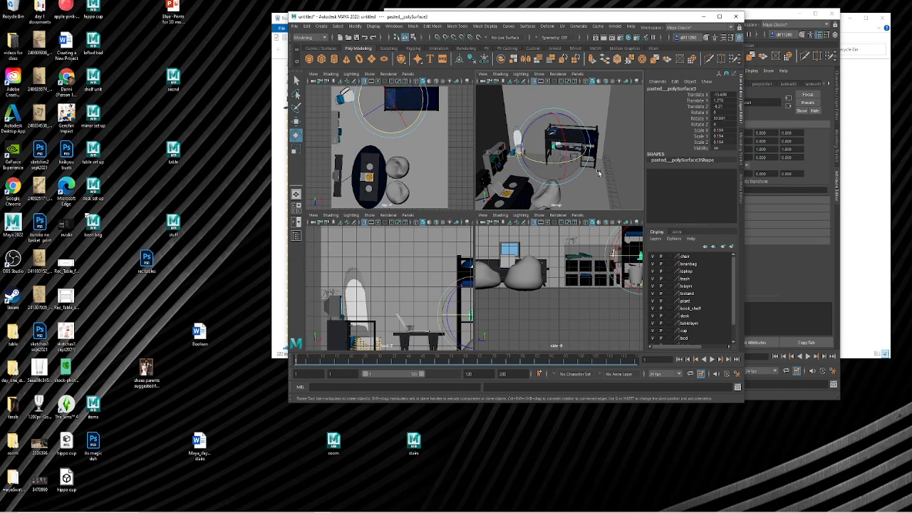
click(621, 175)
scroll(599, 171, down, 6)
alt+drag(598, 172, 569, 157)
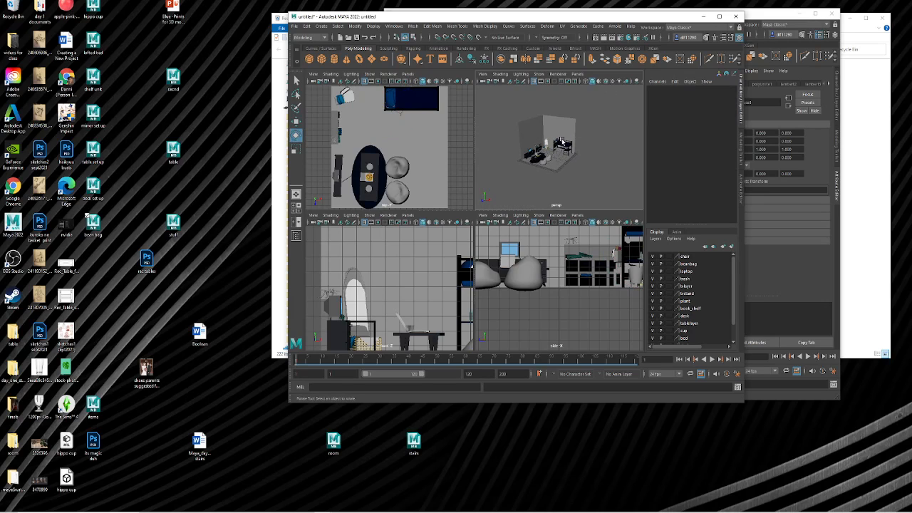
key(space)
mouse_move(492, 217)
alt+middle_down()
mouse_move(575, 212)
mouse_move(501, 212)
alt+middle_up()
scroll(573, 216, up, 7)
mouse_move(552, 203)
alt+mouse_down()
mouse_move(526, 217)
mouse_move(546, 183)
mouse_move(549, 191)
alt+mouse_up()
alt+middle_drag(539, 195, 532, 221)
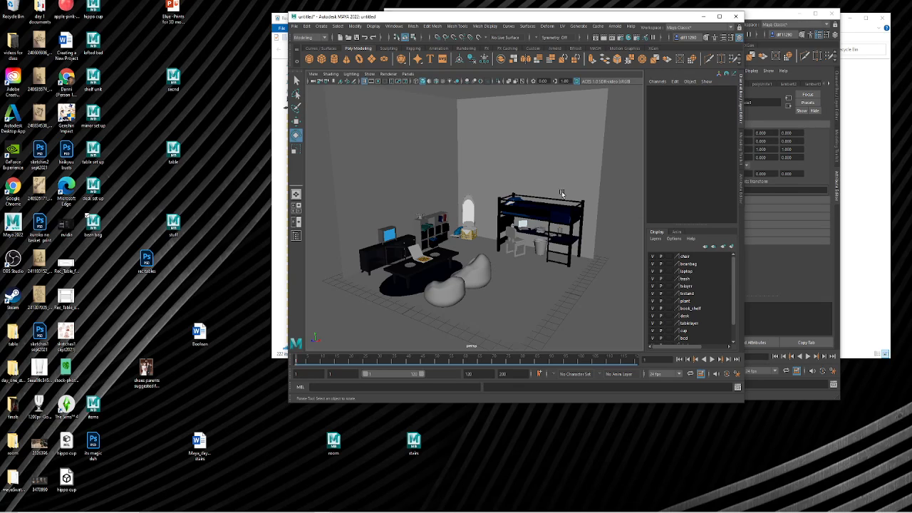
scroll(521, 254, down, 5)
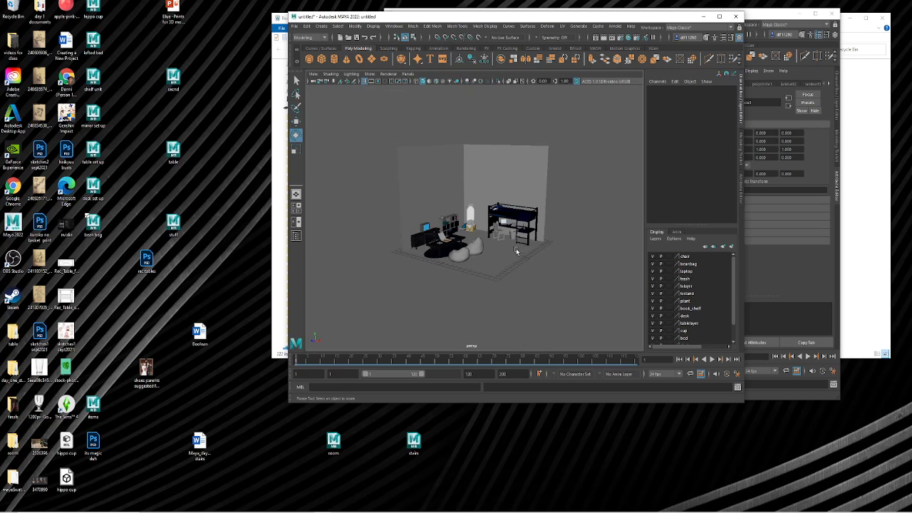
alt+drag(516, 251, 493, 89)
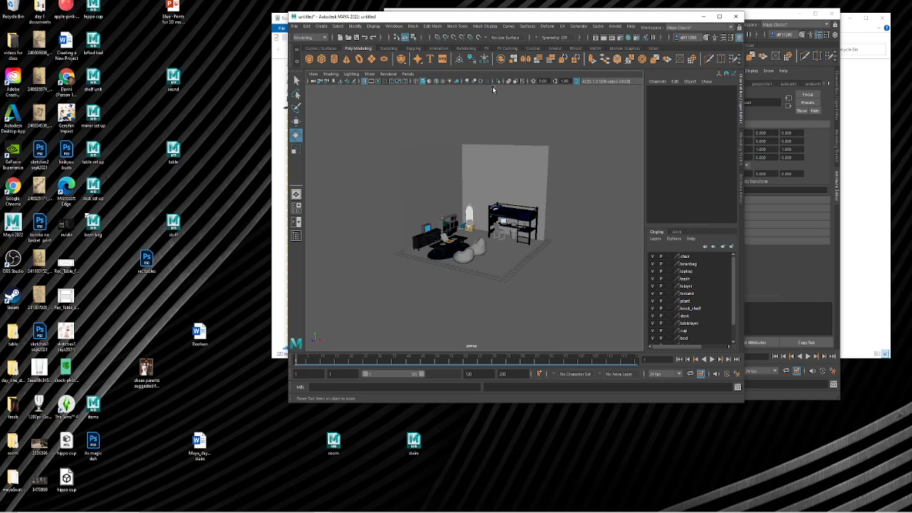
- Maximize the scene window and create an Arnold area light
double_click(624, 19)
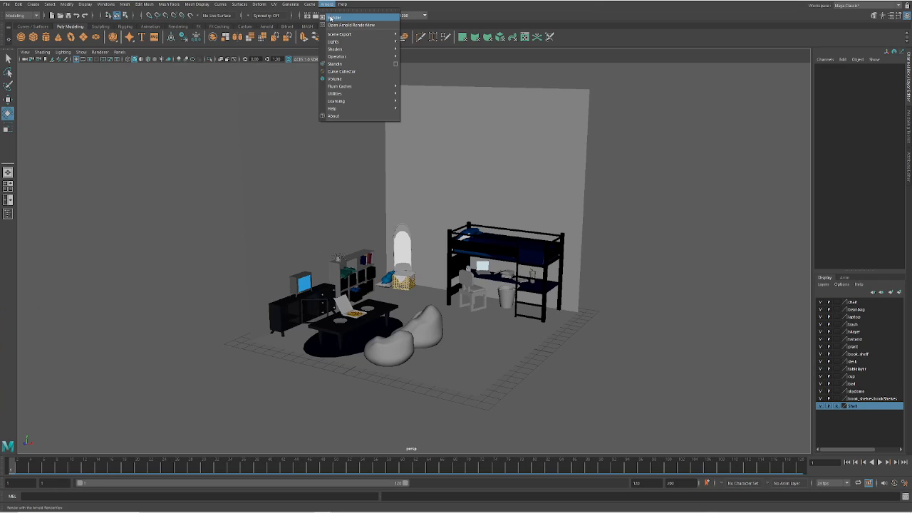
mouse_move(338, 43)
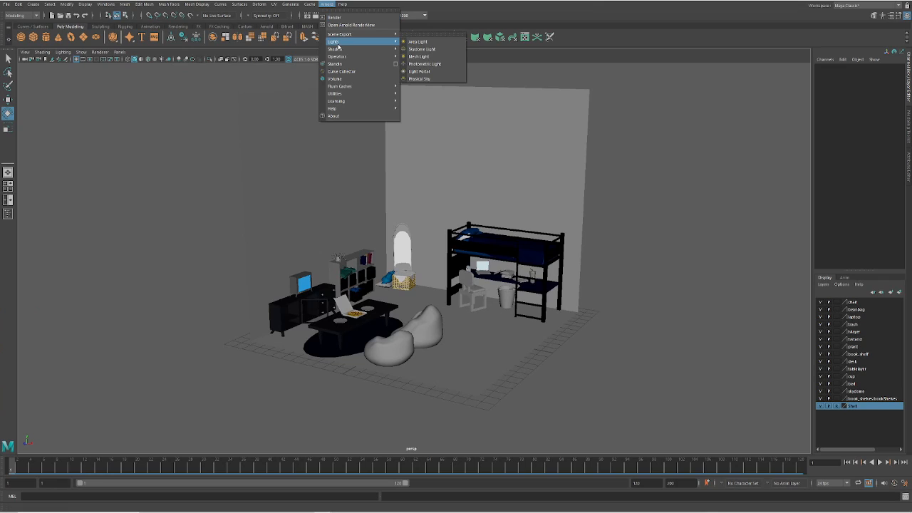
click(424, 43)
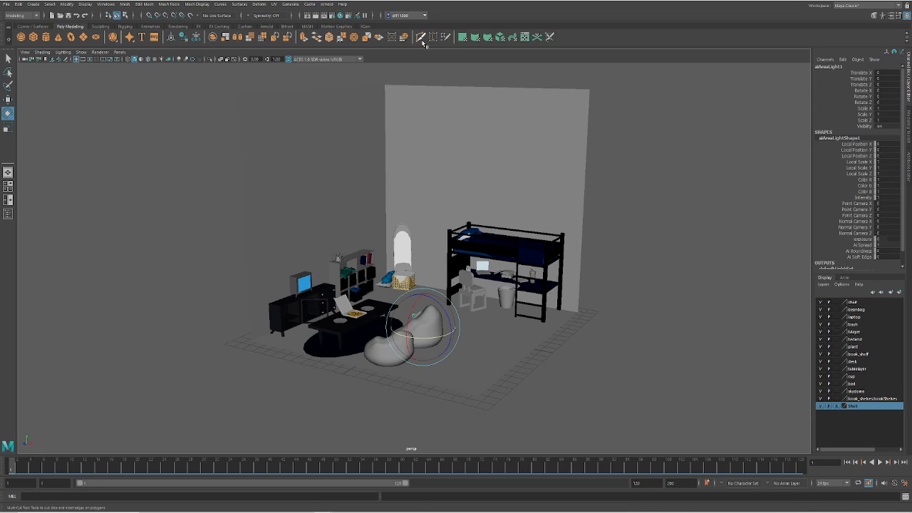
- Rotate the area light to -90 degrees on X so it faces the floor and raise it above the furniture
key(r)
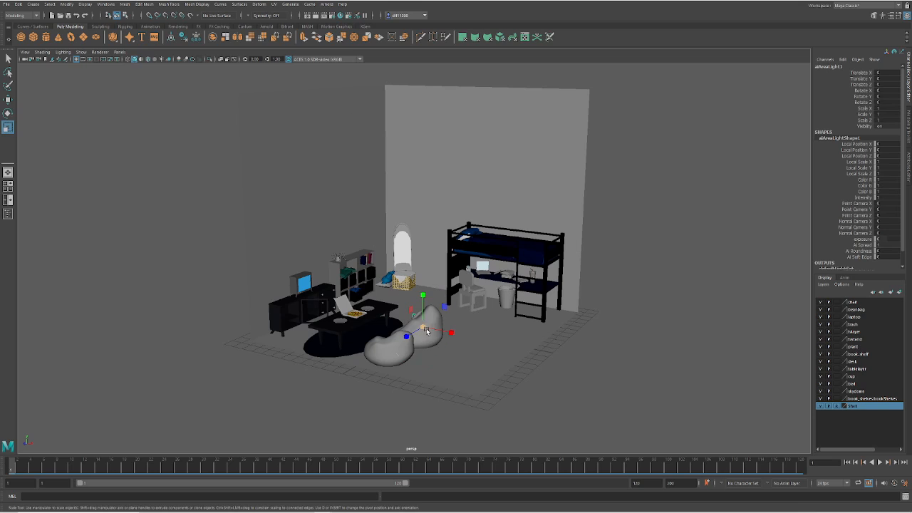
key(e)
drag(412, 321, 426, 276)
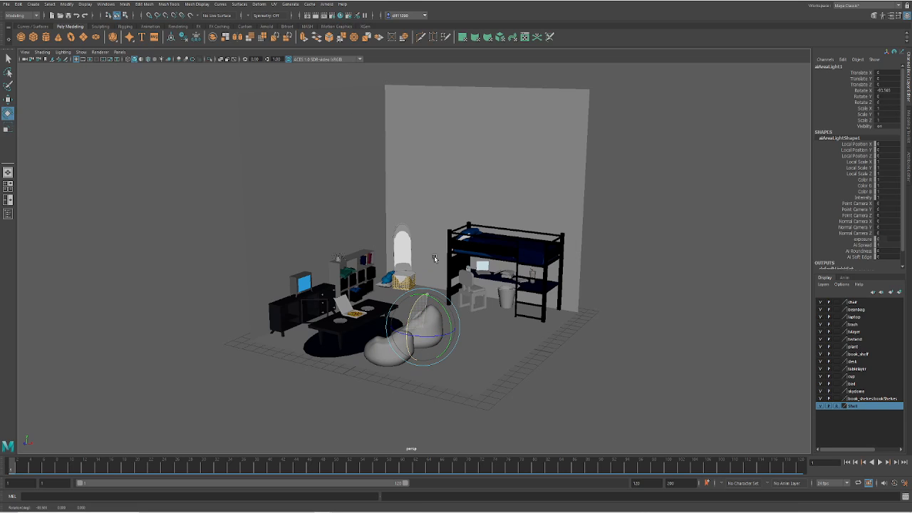
key(ctrl+z)
drag(403, 332, 424, 165)
key(w)
alt+drag(428, 209, 413, 197)
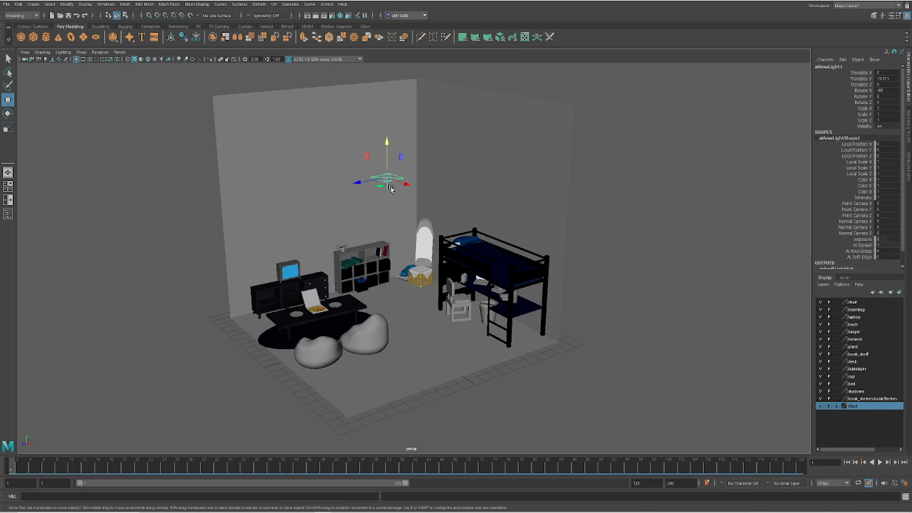
- Scale the area light uniformly until it nearly spans the room and raise it to about 17.4 in Y
key(r)
drag(387, 177, 521, 160)
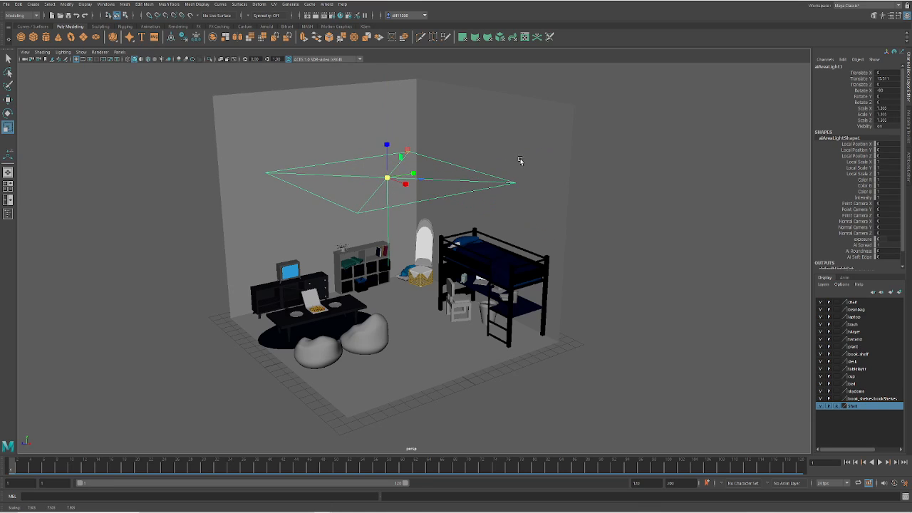
key(w)
drag(389, 164, 404, 113)
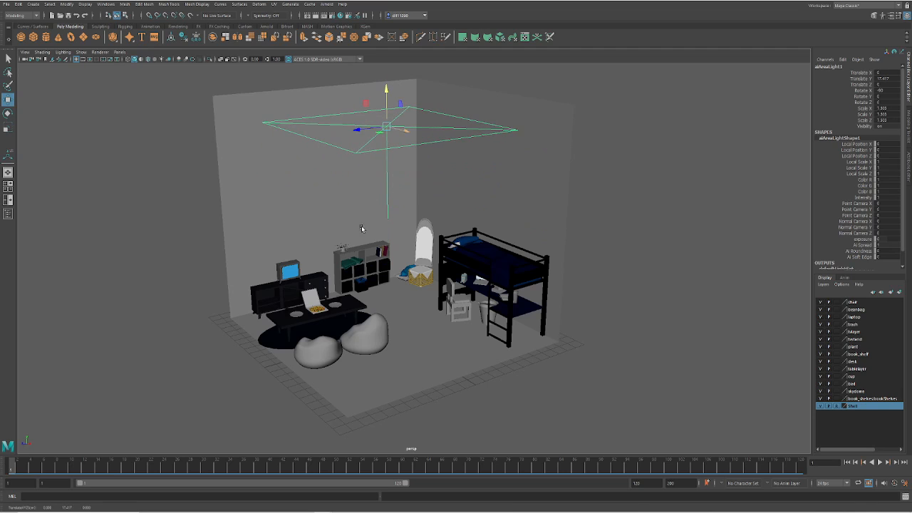
- Render the furnished room from the perspective camera in Arnold RenderView and move the render window aside
alt+drag(362, 228, 381, 222)
click(327, 5)
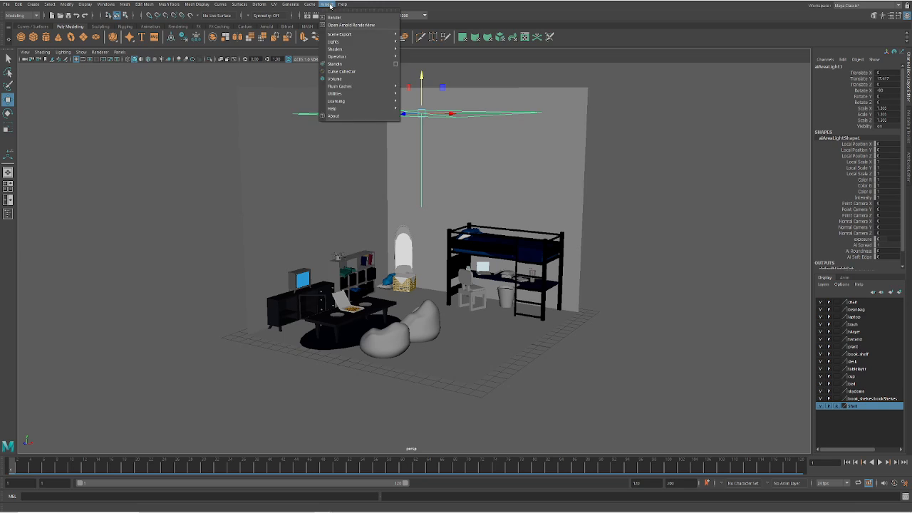
click(356, 27)
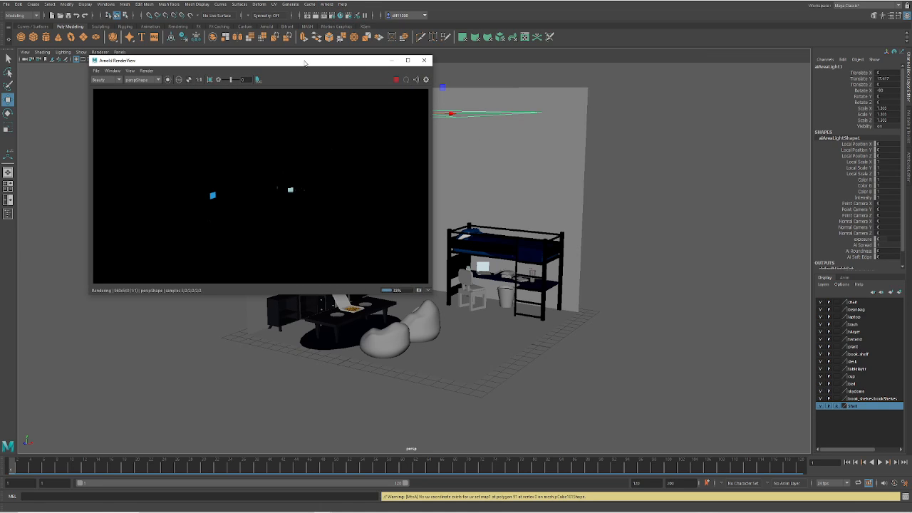
drag(307, 61, 471, 157)
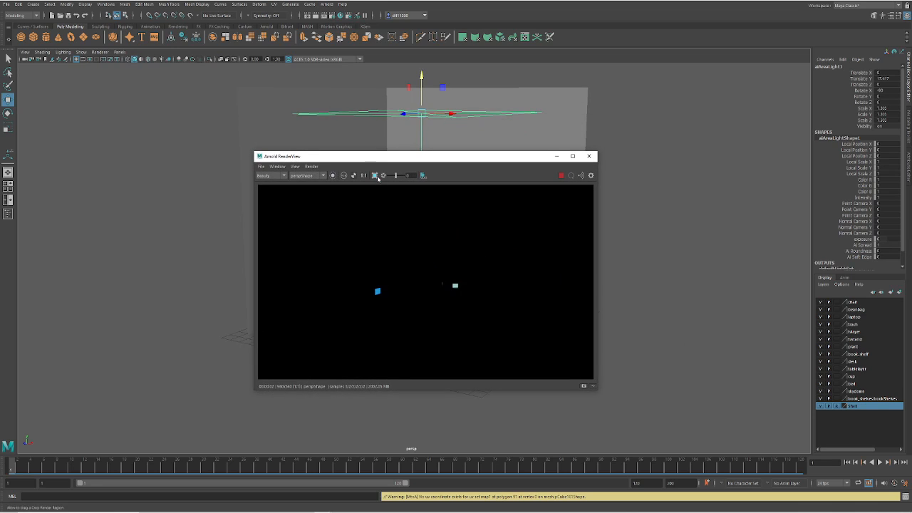
drag(396, 162, 253, 169)
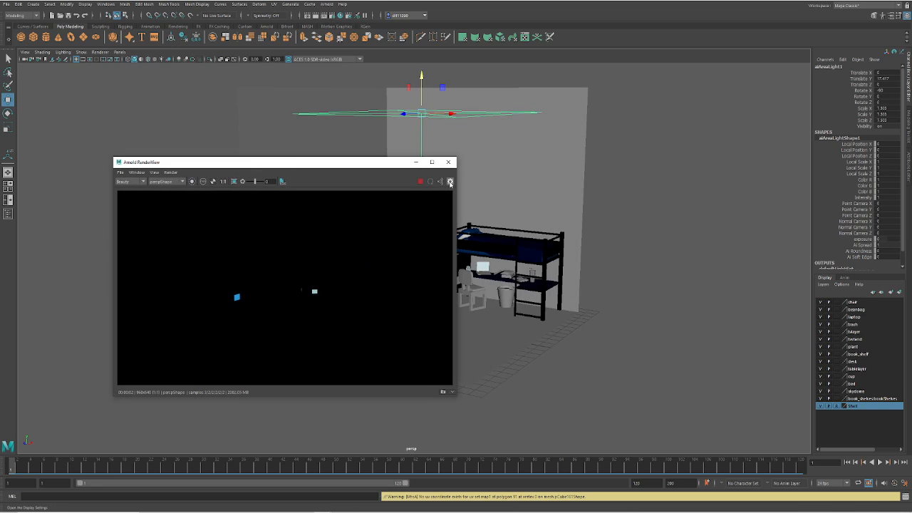
- Show the render's display settings, raise the gamma and set the exposure to 2.4
click(451, 182)
click(383, 195)
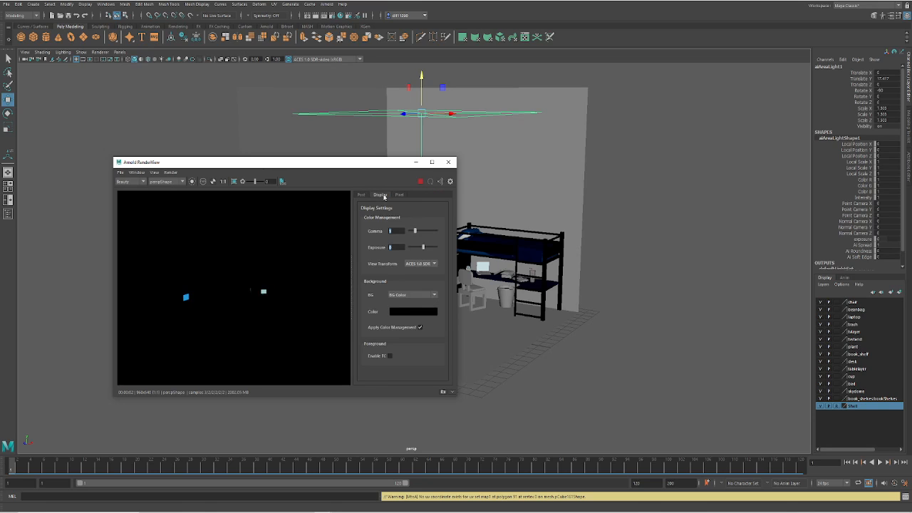
click(426, 231)
drag(426, 247, 430, 250)
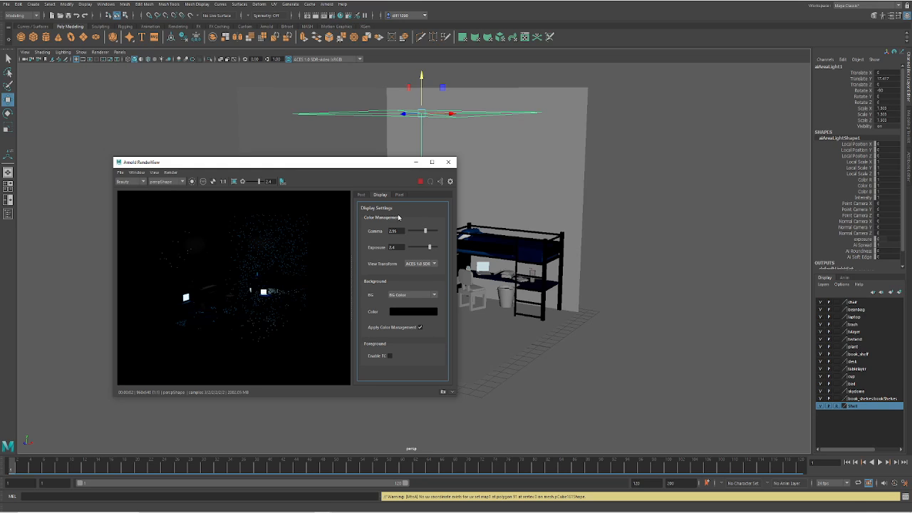
click(362, 195)
click(400, 195)
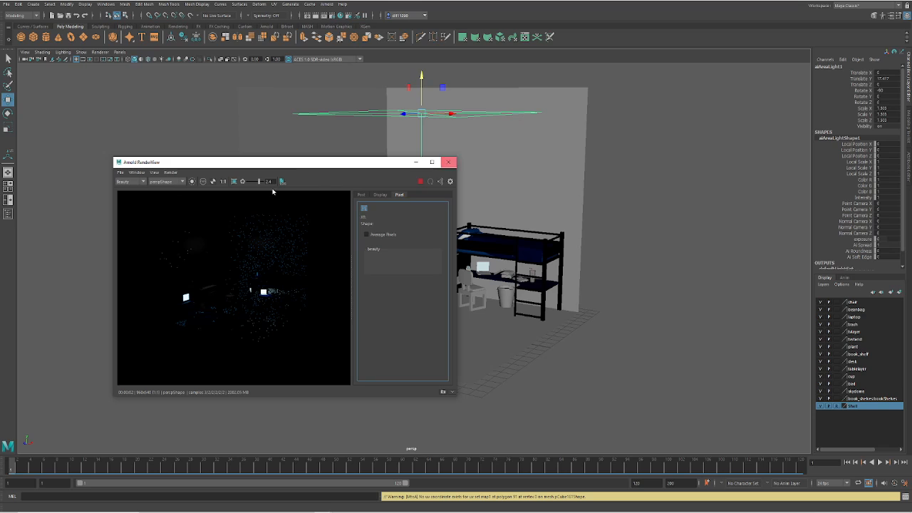
click(137, 172)
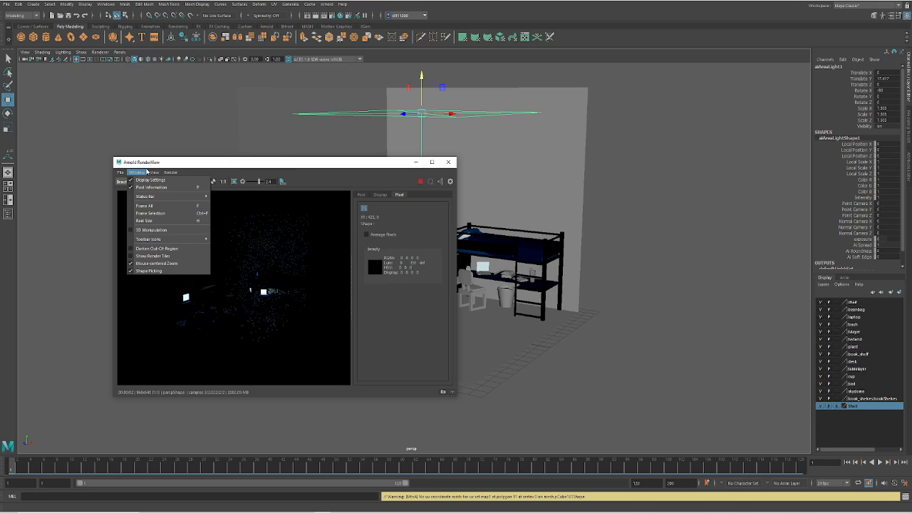
mouse_move(177, 173)
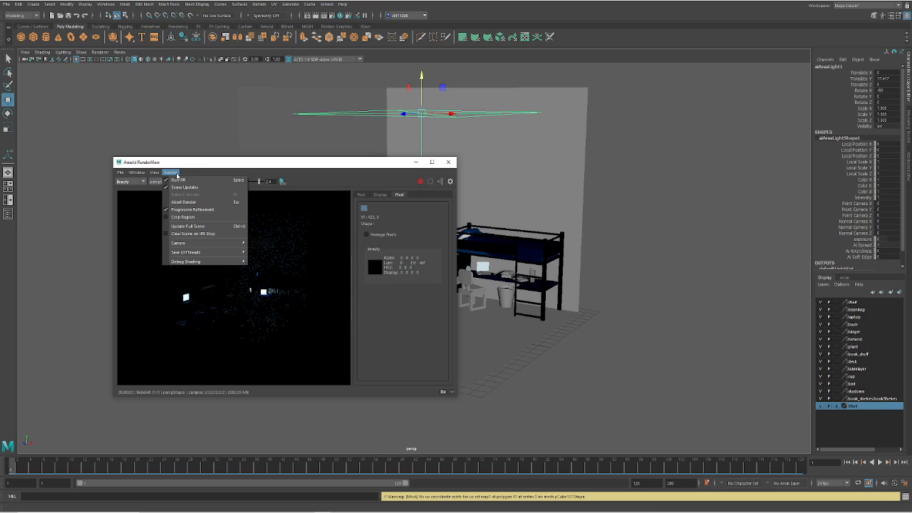
click(212, 173)
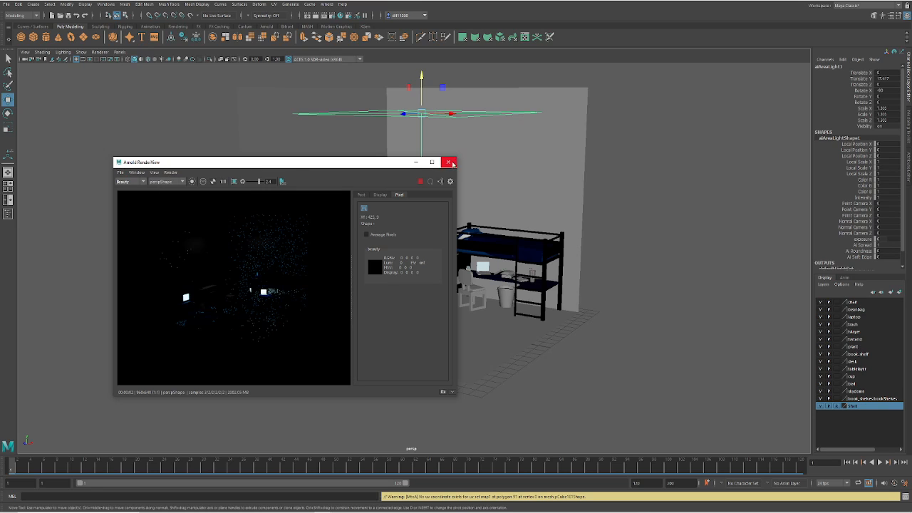
- Close the render view, show the area light's shape attributes and turn off Normalize
click(449, 161)
click(910, 158)
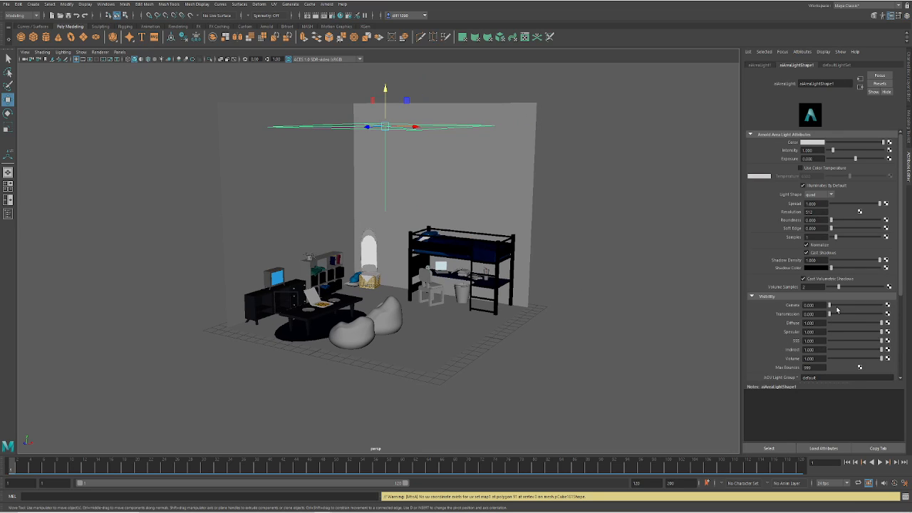
scroll(838, 309, down, 2)
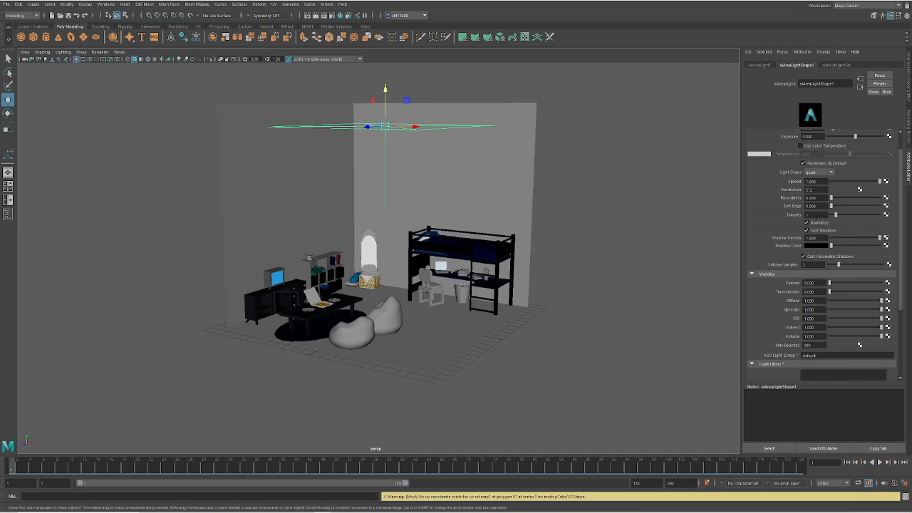
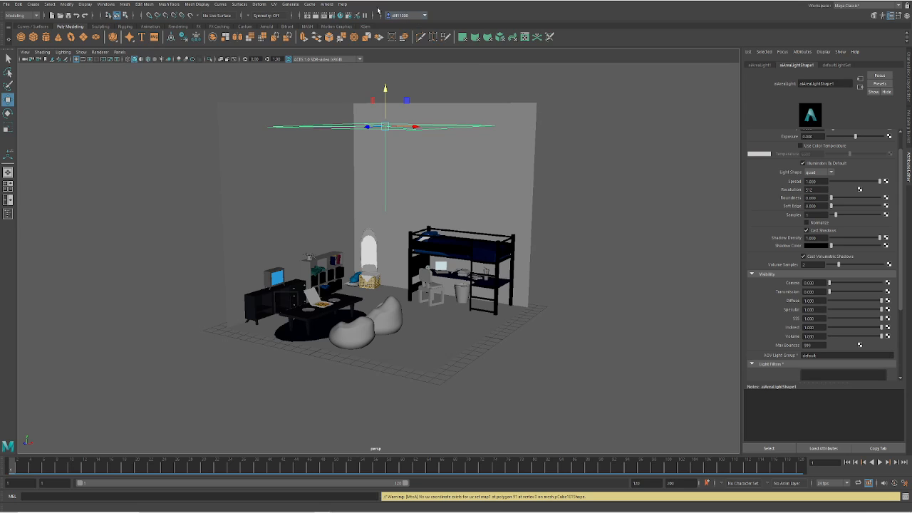
- Reopen Arnold RenderView and restart the live render with the updated area light
click(326, 5)
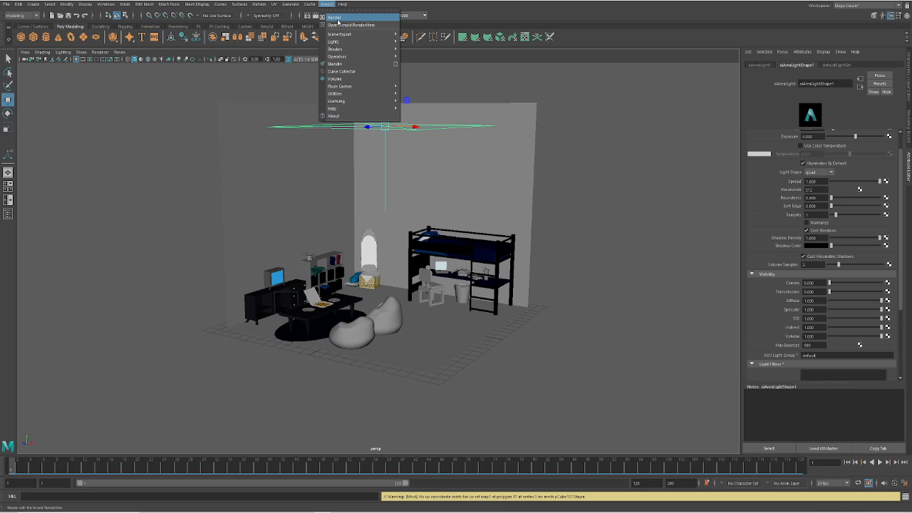
click(349, 25)
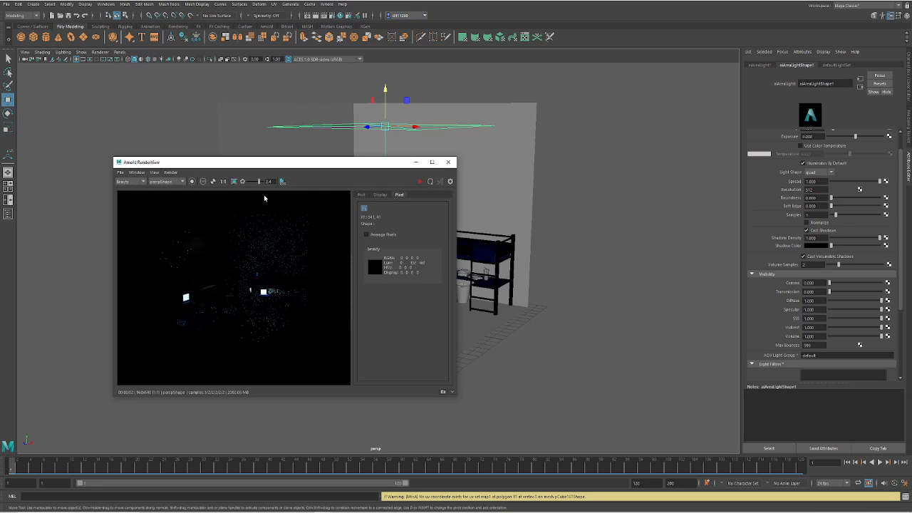
click(420, 182)
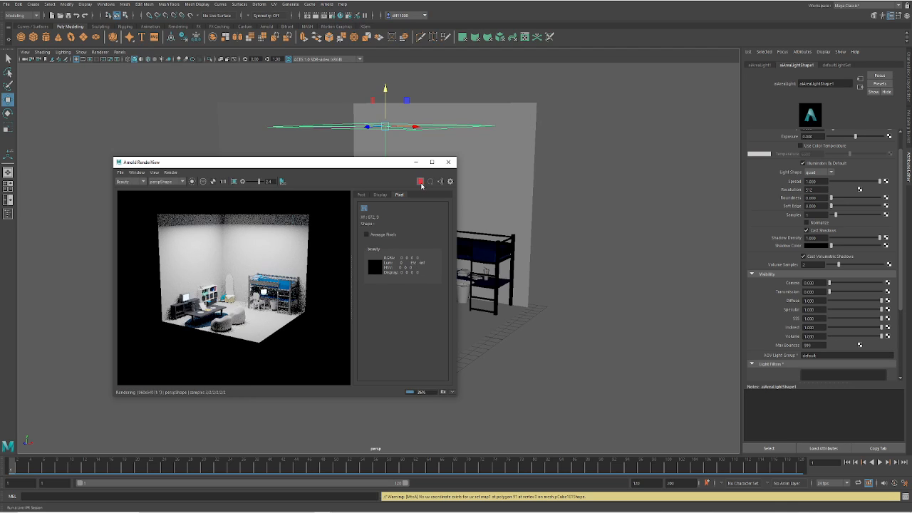
- Lower the gamma in the render's display settings and set the exposure to 0
click(381, 196)
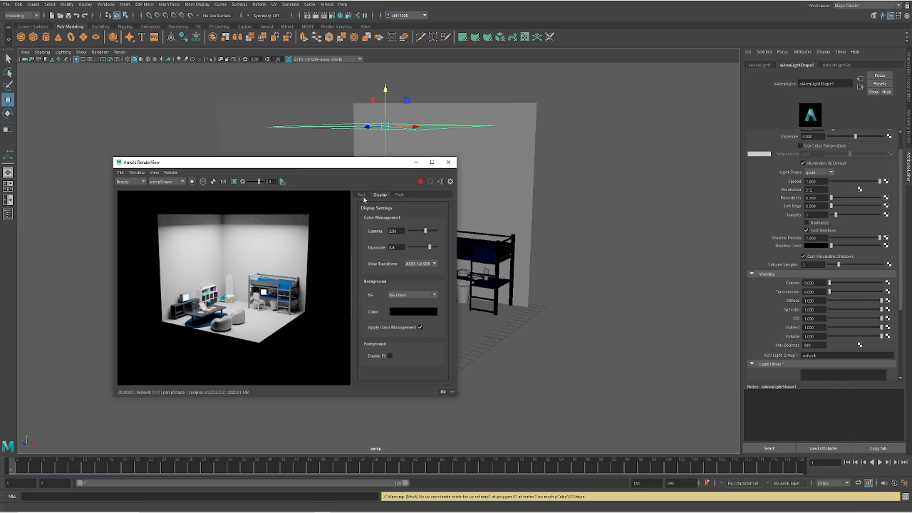
click(363, 196)
click(399, 195)
click(380, 194)
mouse_move(429, 247)
mouse_down()
mouse_move(419, 249)
mouse_move(426, 232)
mouse_move(418, 249)
mouse_move(371, 250)
mouse_move(367, 238)
mouse_move(422, 232)
mouse_up()
text(0)
key(Return)
text(0)
key(Return)
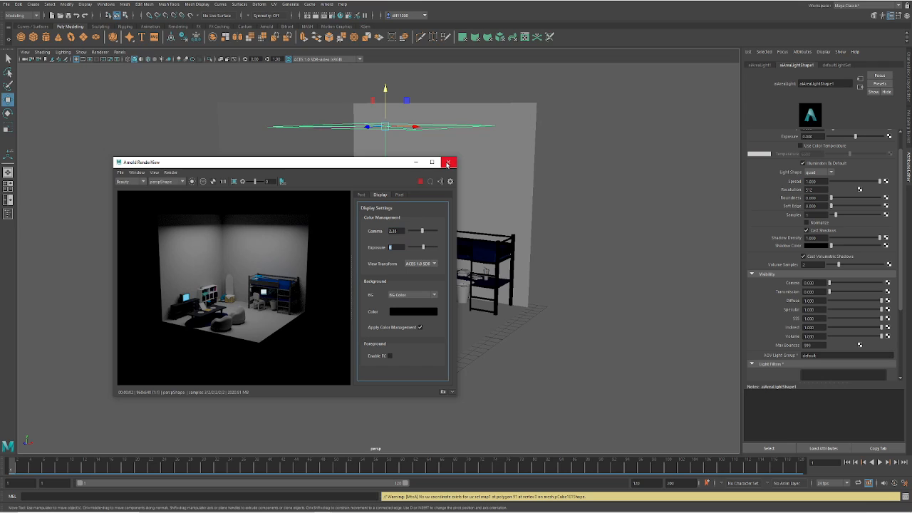
- Maximize the render view, examine the lighting on the rendered room and close the render view
scroll(249, 287, up, 5)
scroll(252, 299, down, 5)
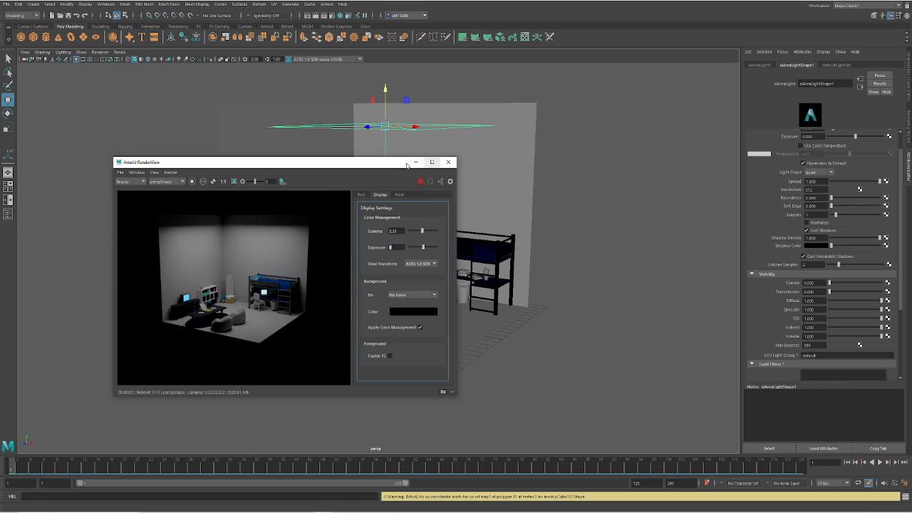
drag(407, 165, 470, 161)
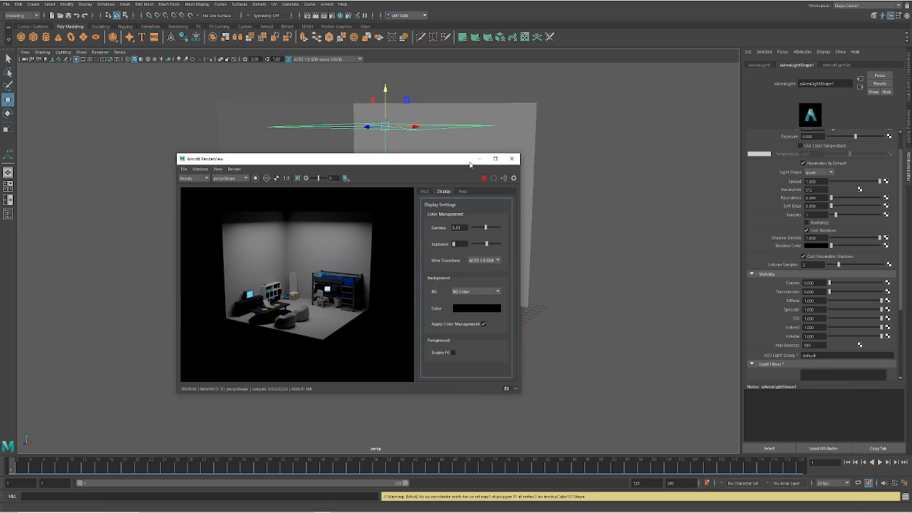
click(495, 159)
scroll(334, 265, up, 5)
scroll(334, 265, down, 5)
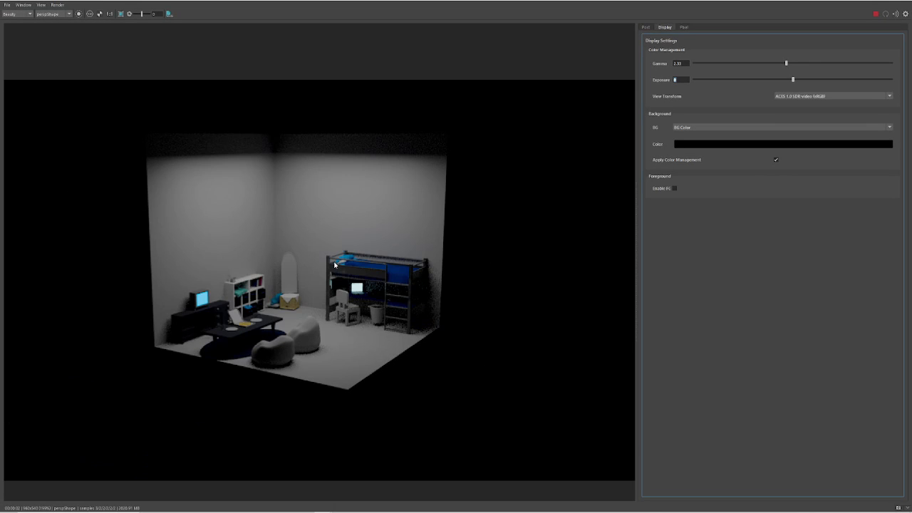
click(897, 3)
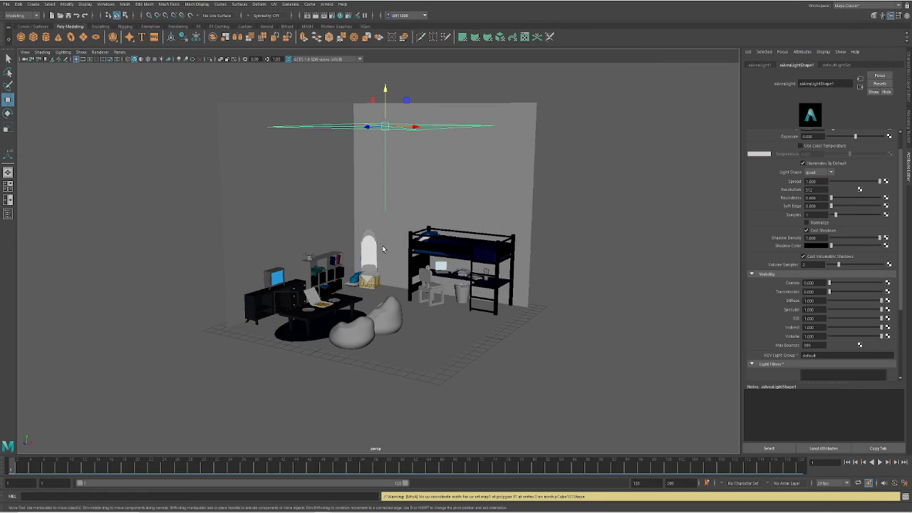
click(106, 4)
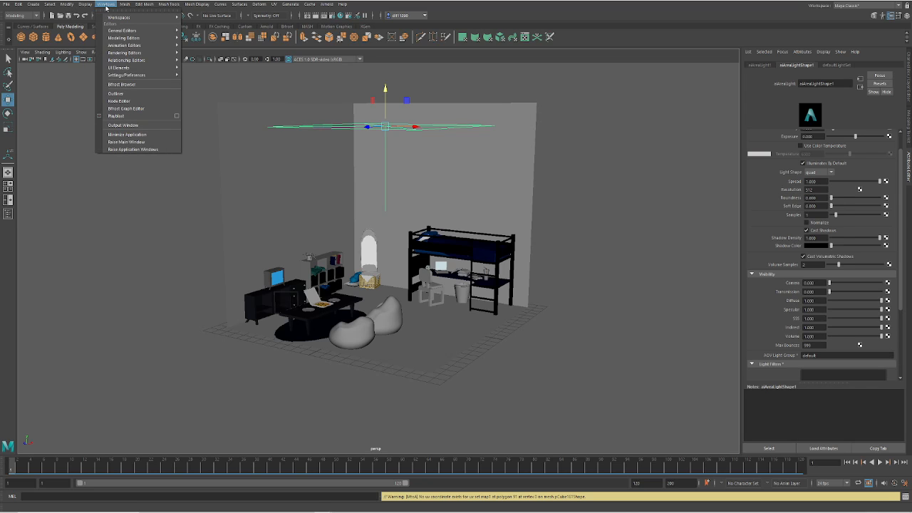
mouse_move(164, 53)
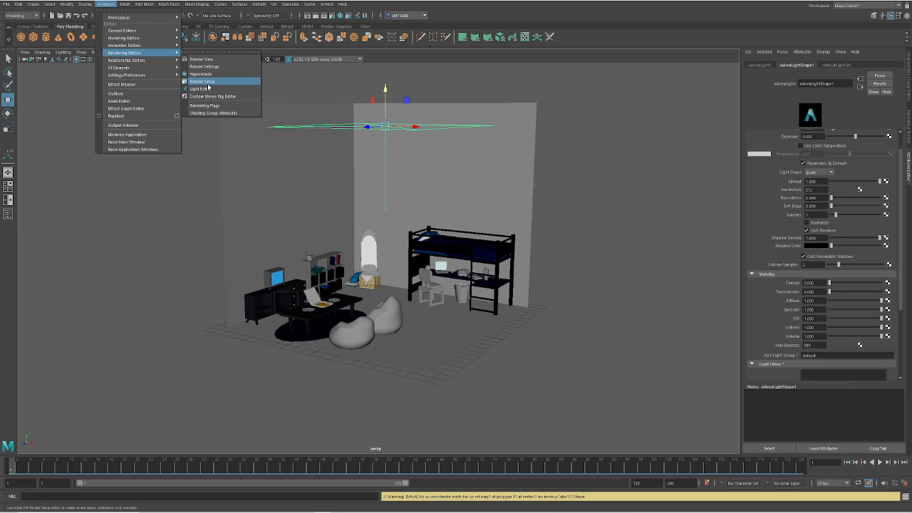
click(203, 81)
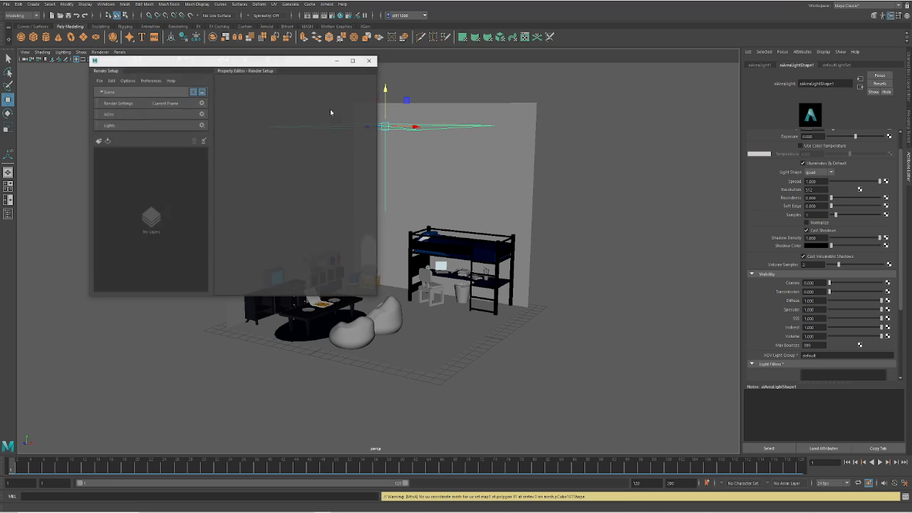
click(100, 80)
click(186, 72)
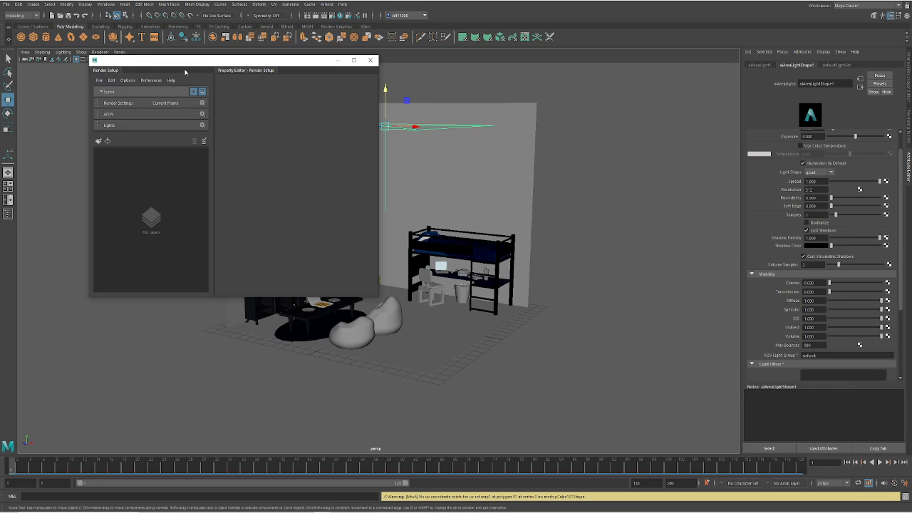
click(370, 60)
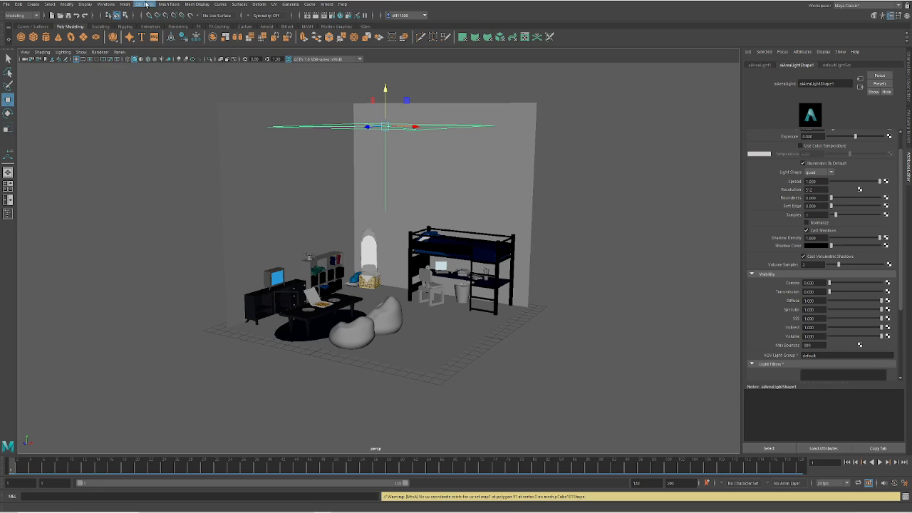
- Open the render settings and set the output image format to png
click(105, 4)
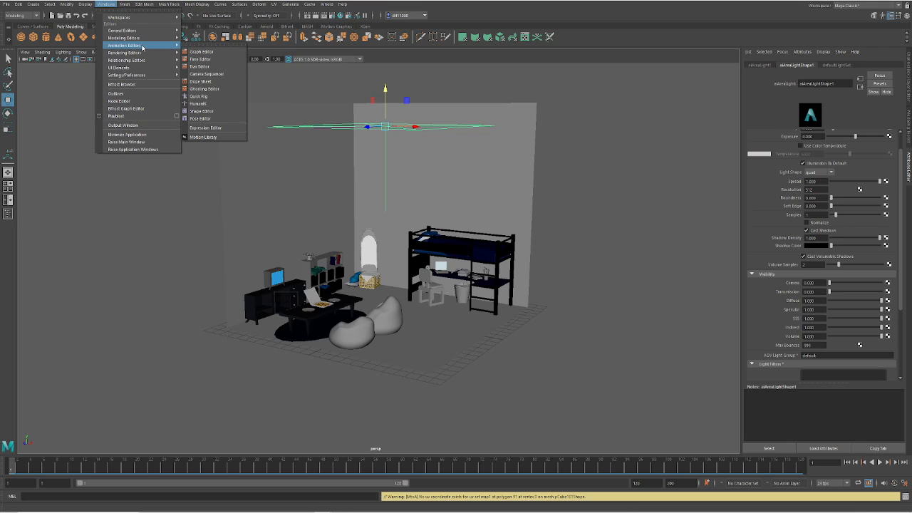
mouse_move(140, 60)
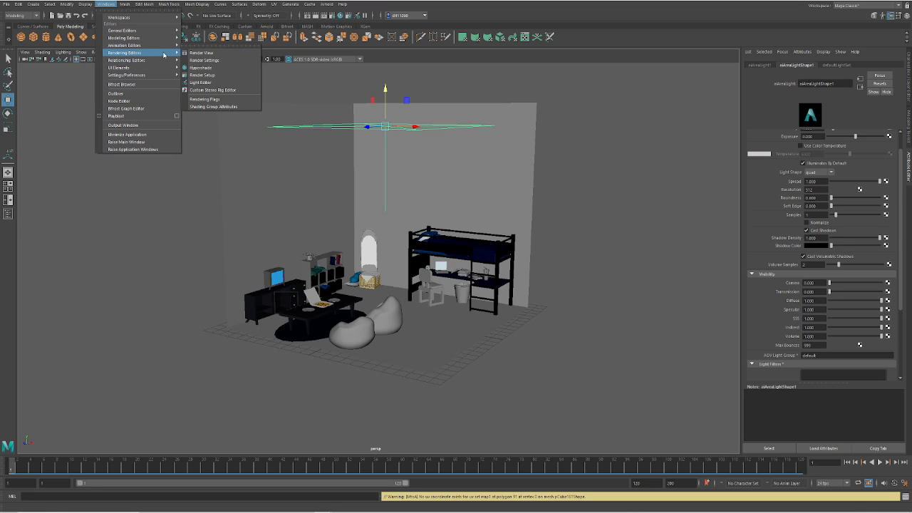
click(207, 61)
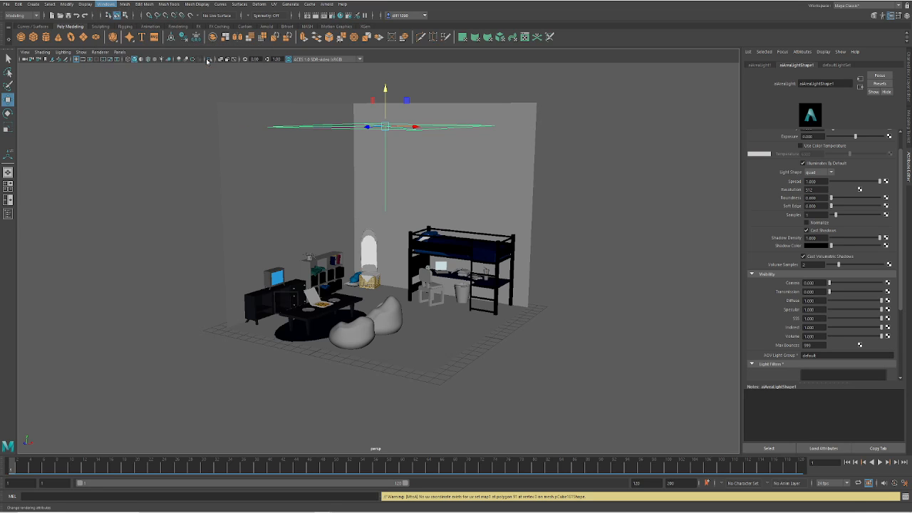
drag(173, 64, 182, 59)
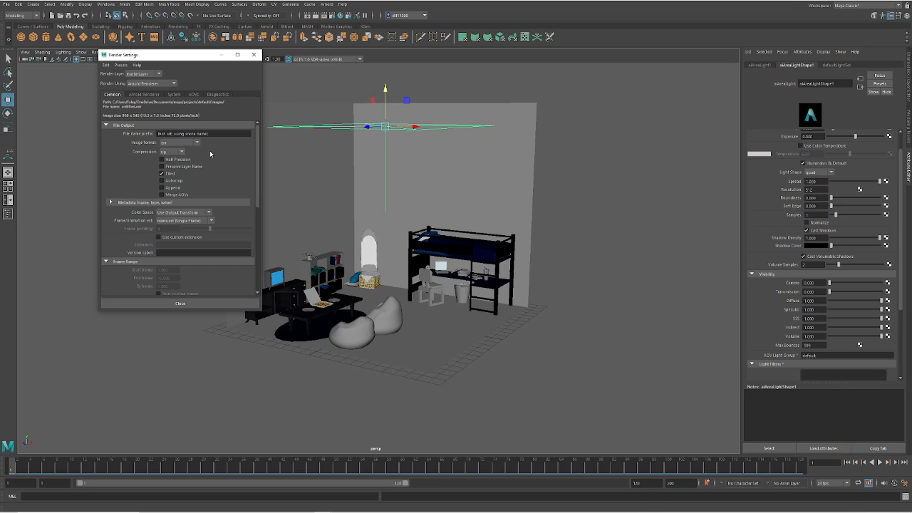
alt+middle_drag(416, 246, 455, 268)
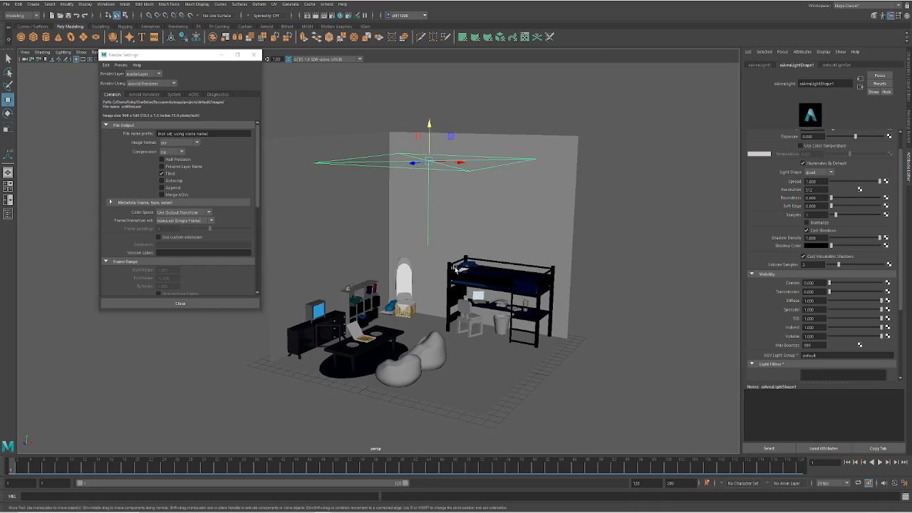
alt+drag(455, 269, 482, 270)
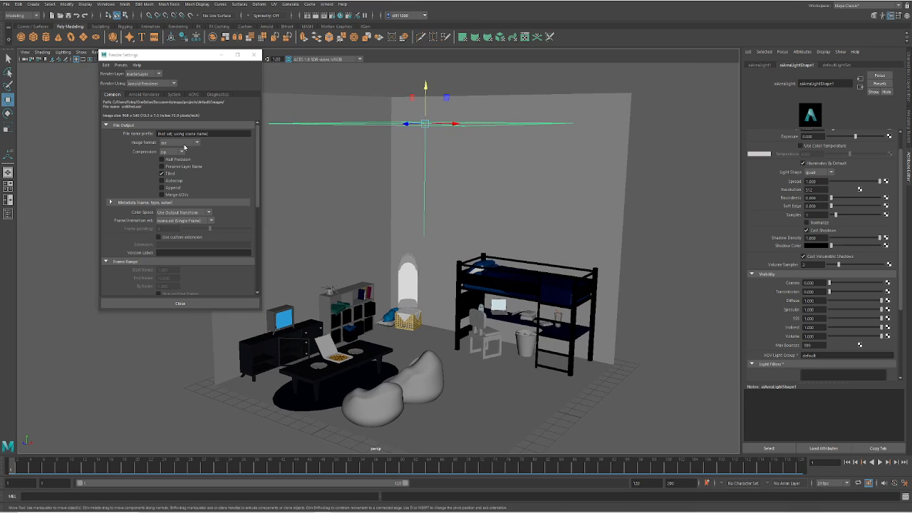
click(176, 144)
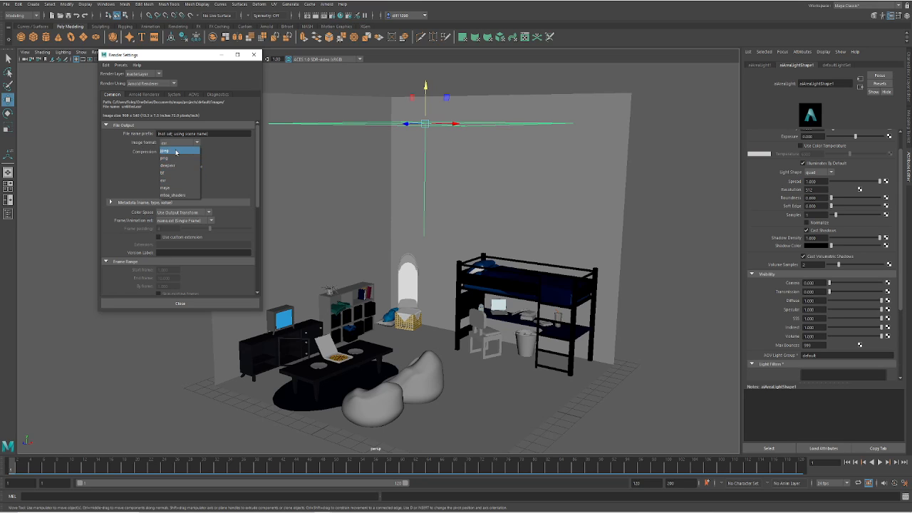
click(172, 159)
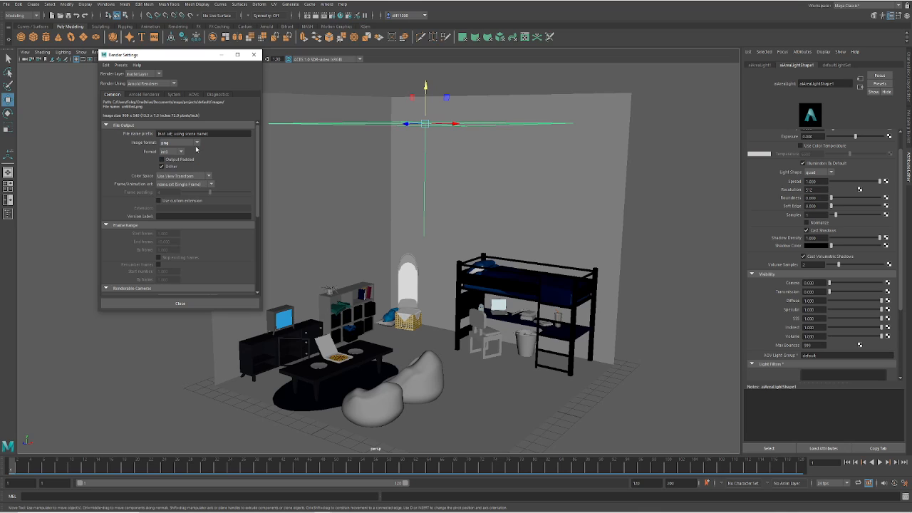
- Review the available image formats, renderable cameras and image size presets in the render settings
click(195, 143)
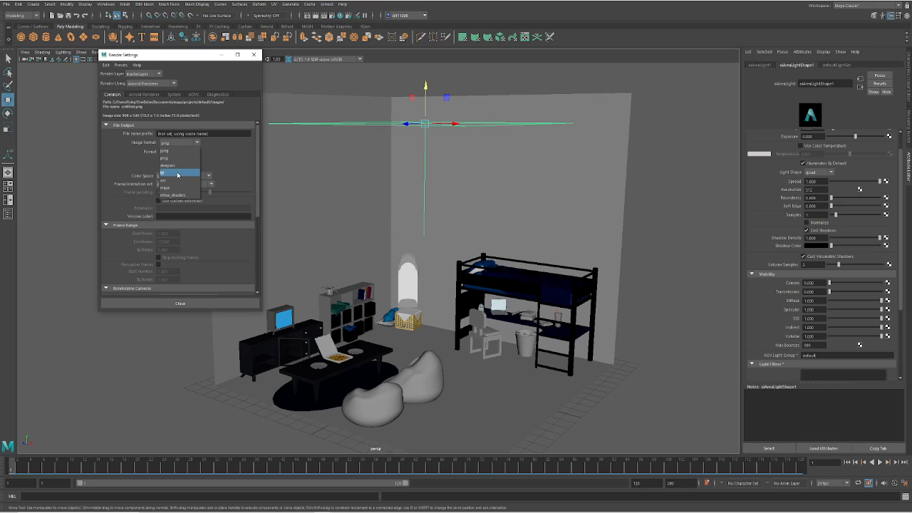
click(187, 173)
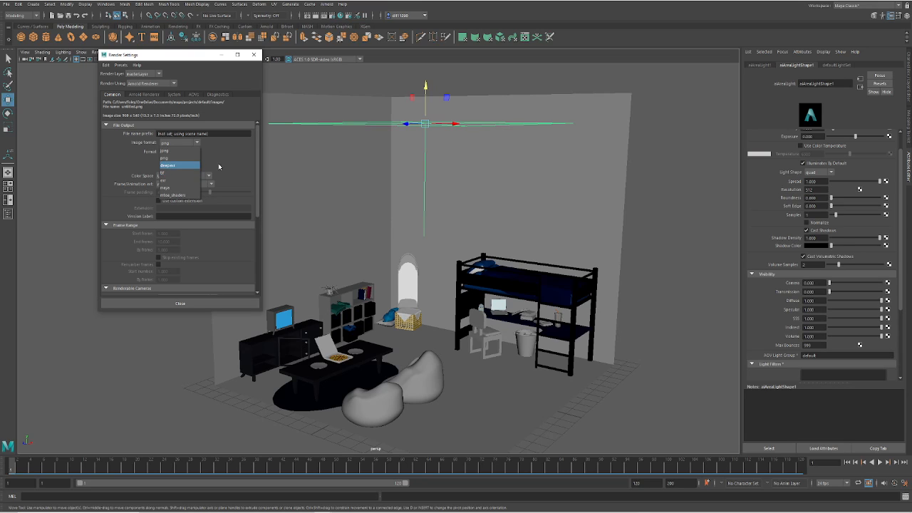
scroll(211, 201, down, 2)
scroll(211, 201, down, 2)
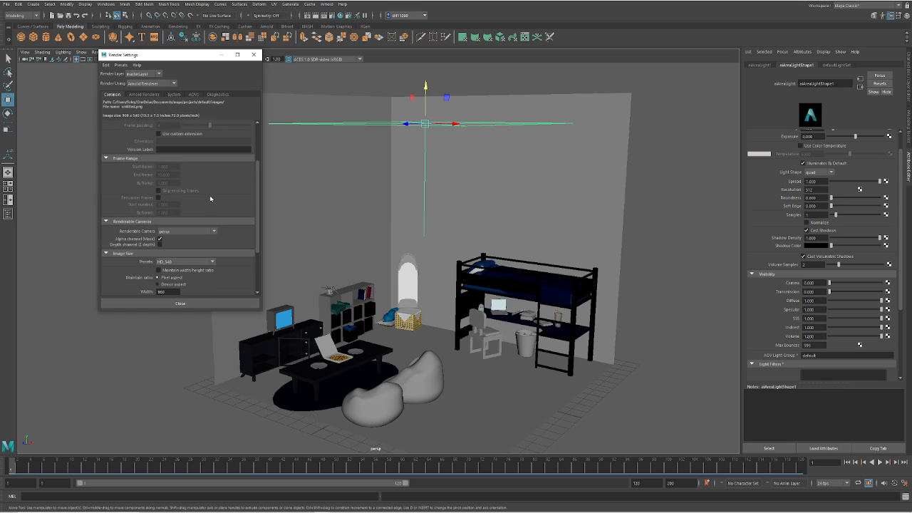
scroll(206, 186, down, 1)
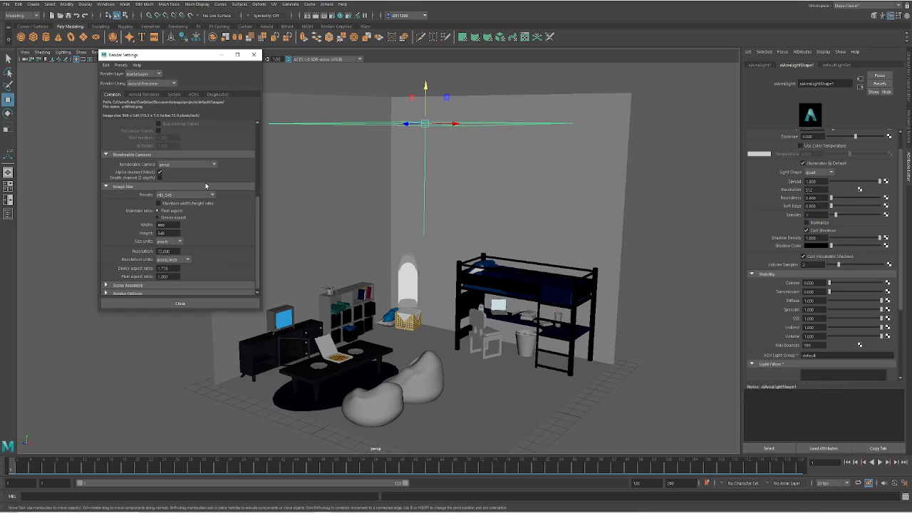
click(197, 165)
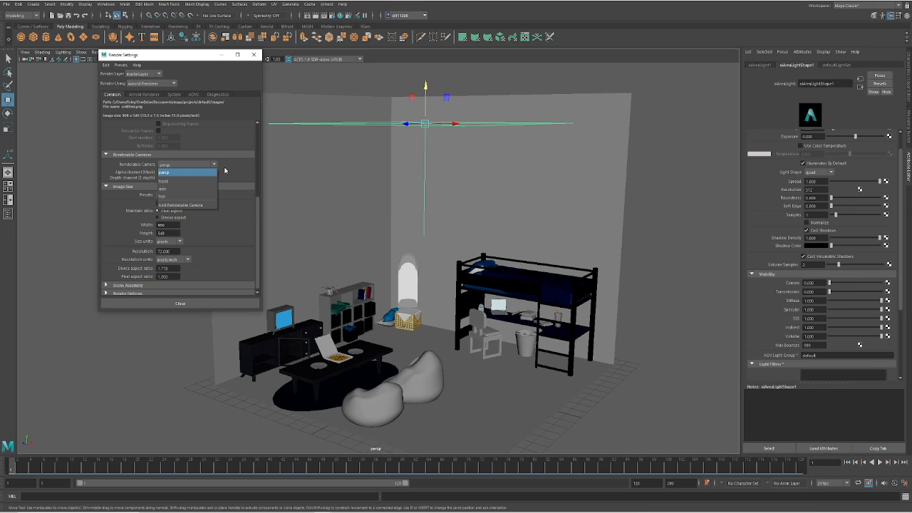
click(233, 171)
scroll(206, 186, down, 1)
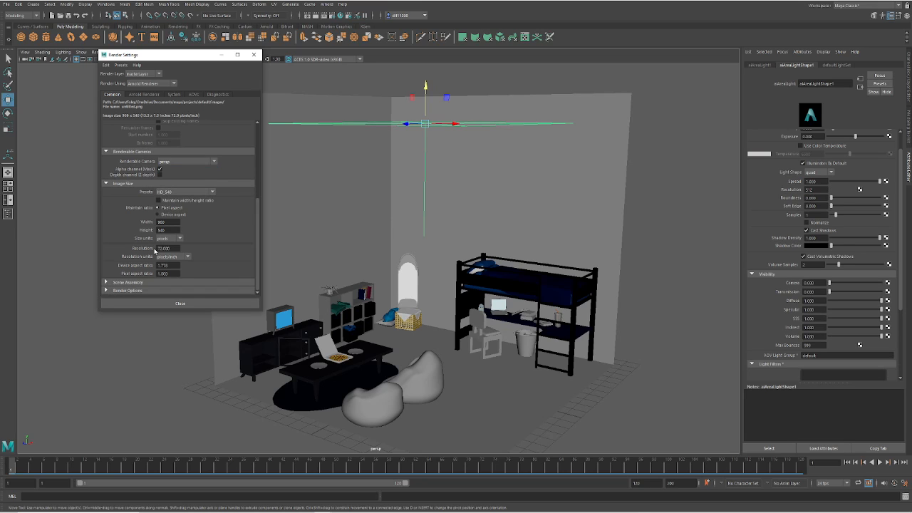
click(177, 194)
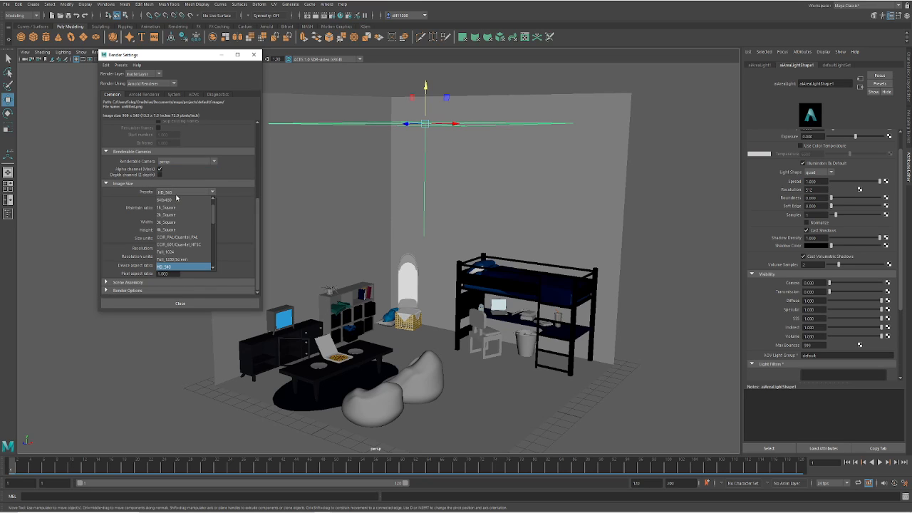
click(180, 194)
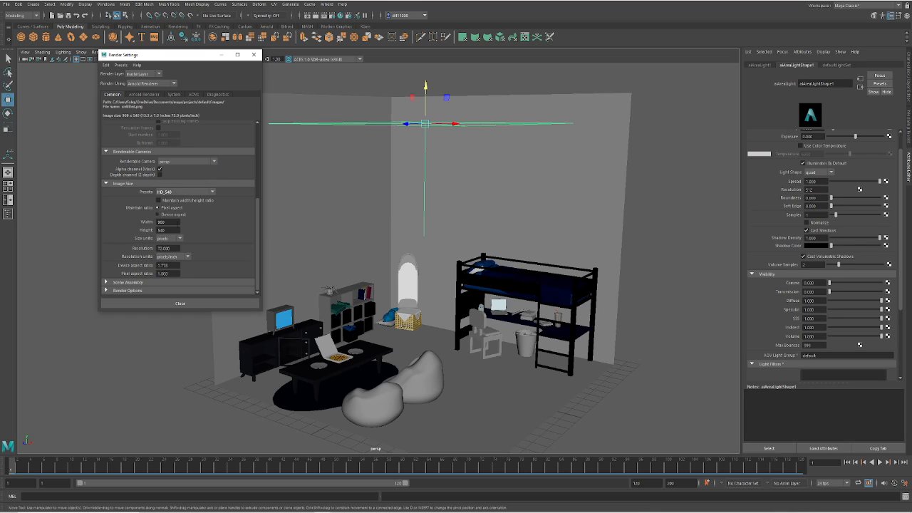
- Try an image resolution of 300 pixels/inch with a width of 2000 pixels
click(168, 248)
text(1)
click(168, 222)
text(2000)
key(Tab)
- Apply the Full_1024 image size preset and set the width to 2000 with the width/height ratio maintained
click(158, 214)
click(182, 193)
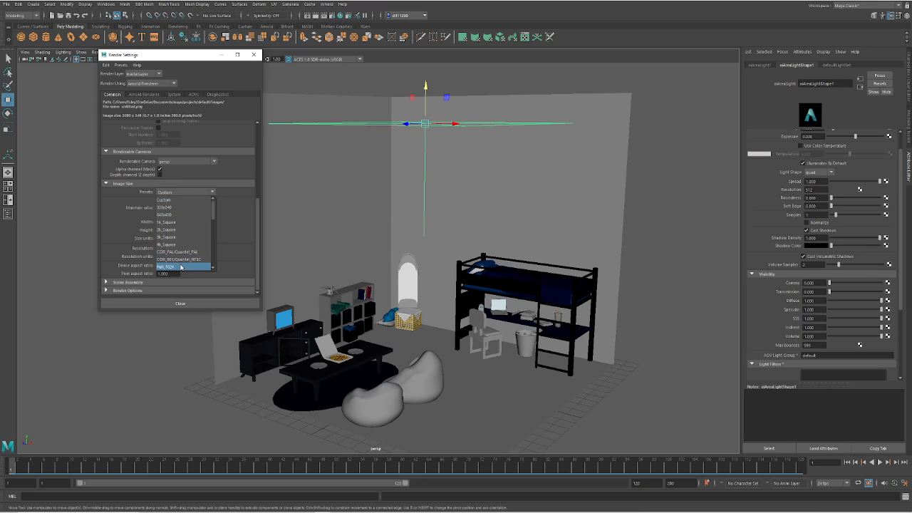
click(181, 265)
click(186, 193)
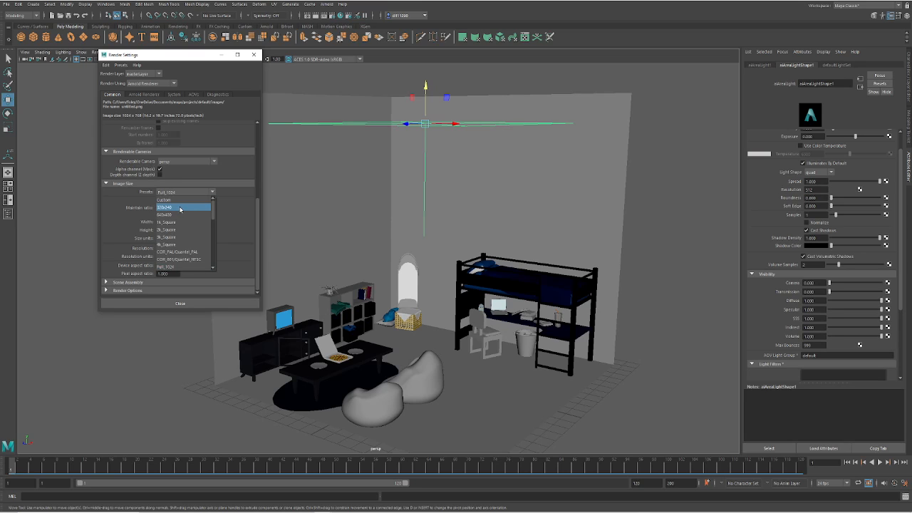
scroll(188, 262, down, 5)
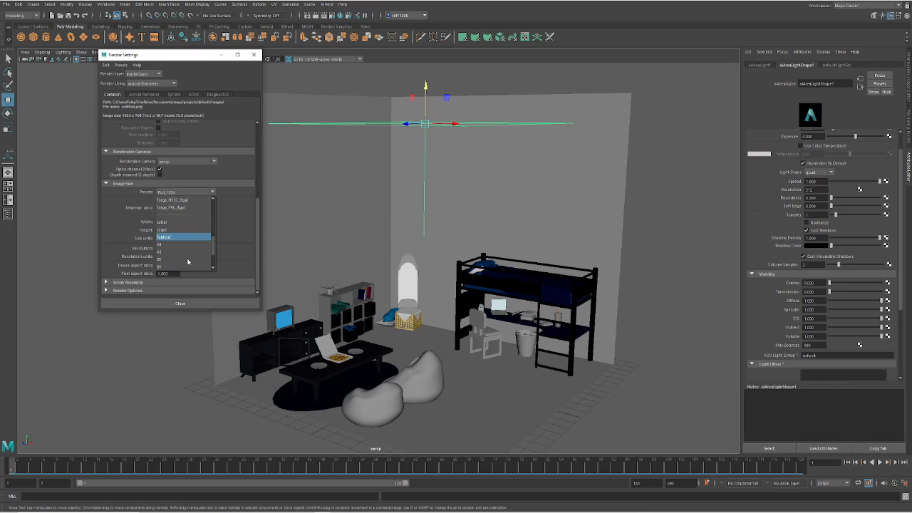
click(238, 228)
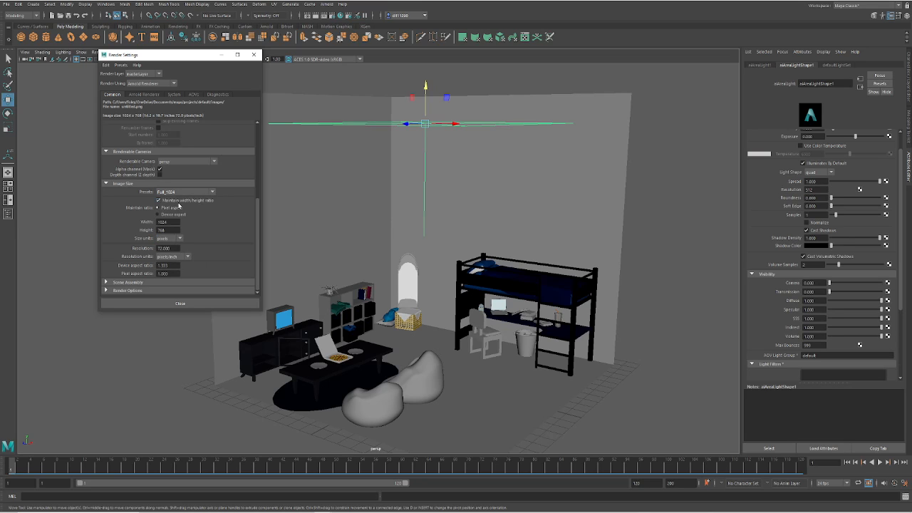
double_click(161, 222)
text(2000)
key(Return)
- Render the room with Arnold, examine the framing of the image and close the render view
click(327, 4)
click(347, 18)
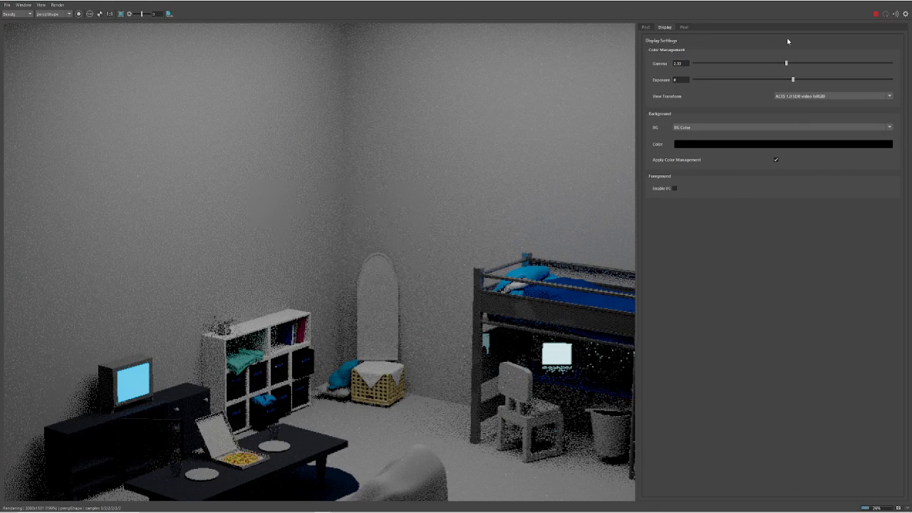
scroll(464, 176, down, 5)
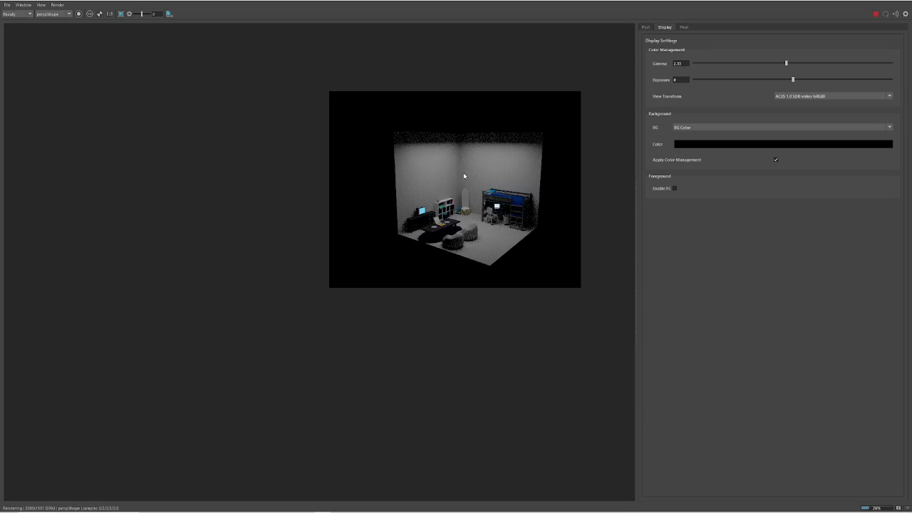
click(899, 1)
- Deselect the area light, reframe the whole room in the perspective view and restart the Arnold render
alt+middle_drag(527, 243, 488, 240)
alt+drag(448, 247, 461, 253)
scroll(468, 253, down, 6)
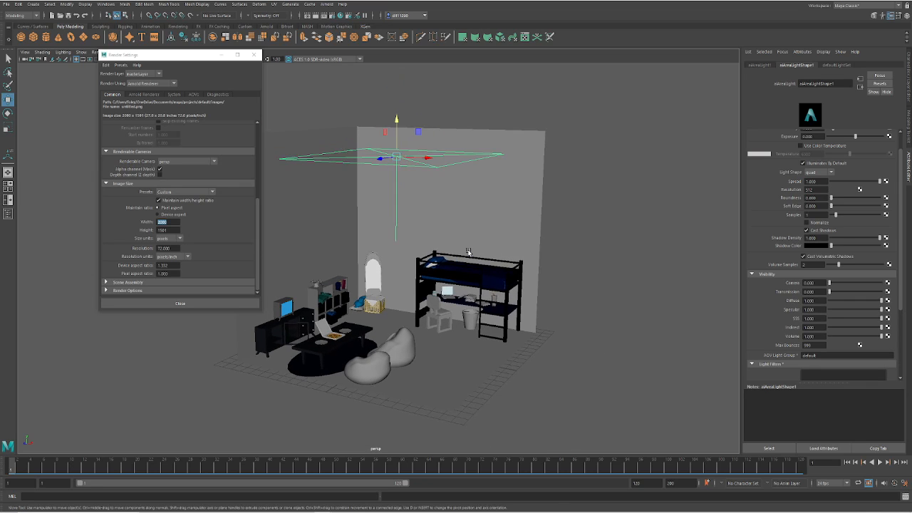
alt+drag(474, 259, 469, 263)
click(474, 218)
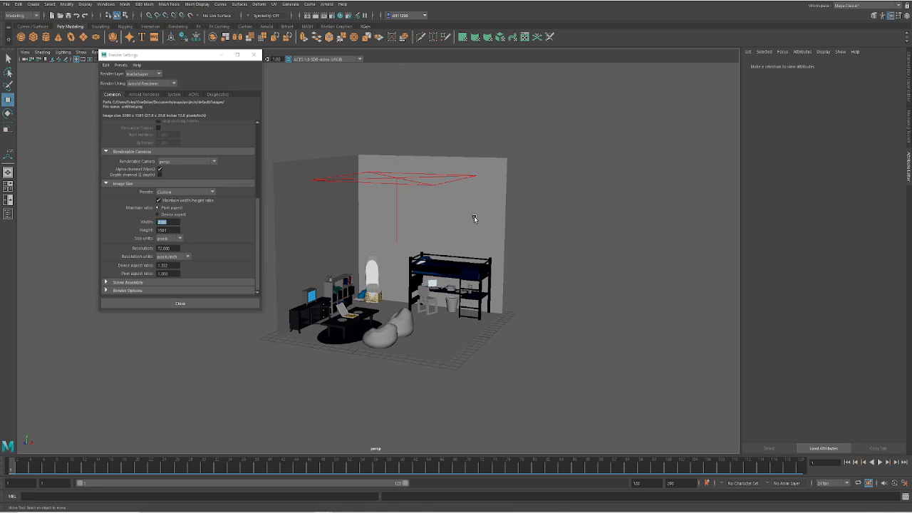
scroll(430, 213, up, 5)
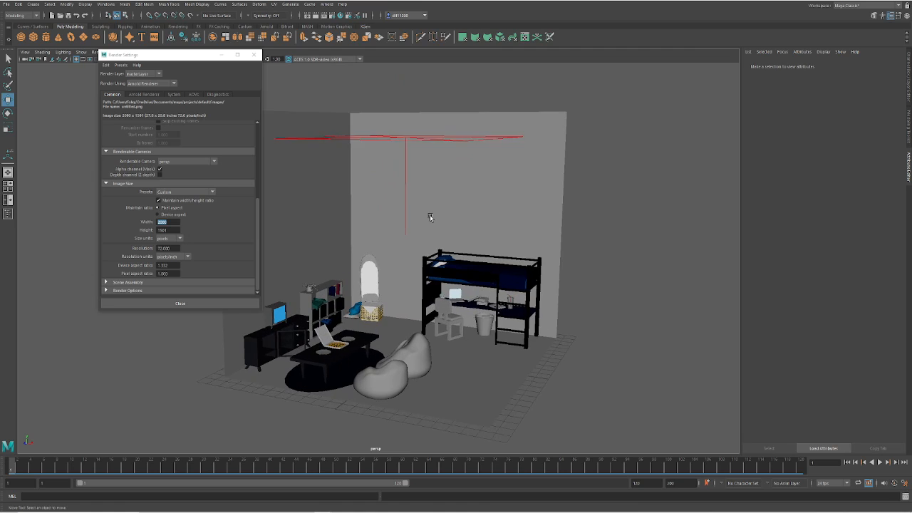
click(327, 4)
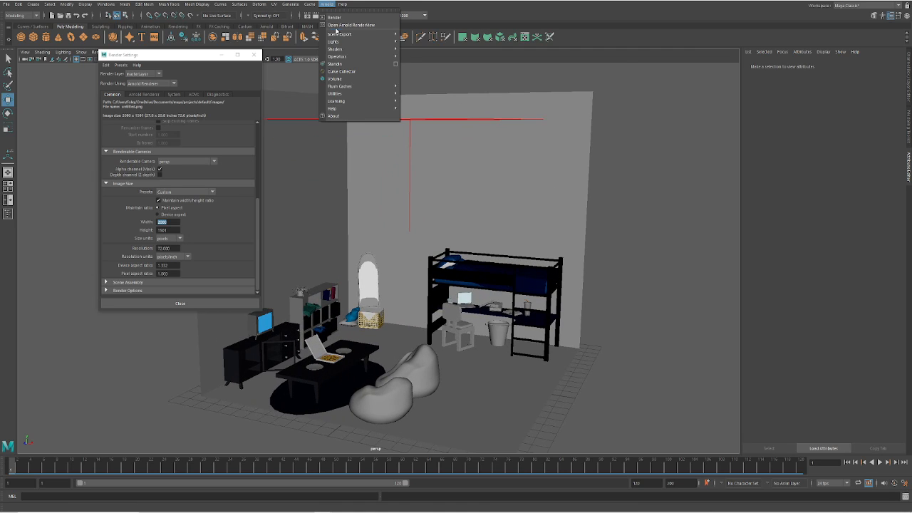
click(335, 17)
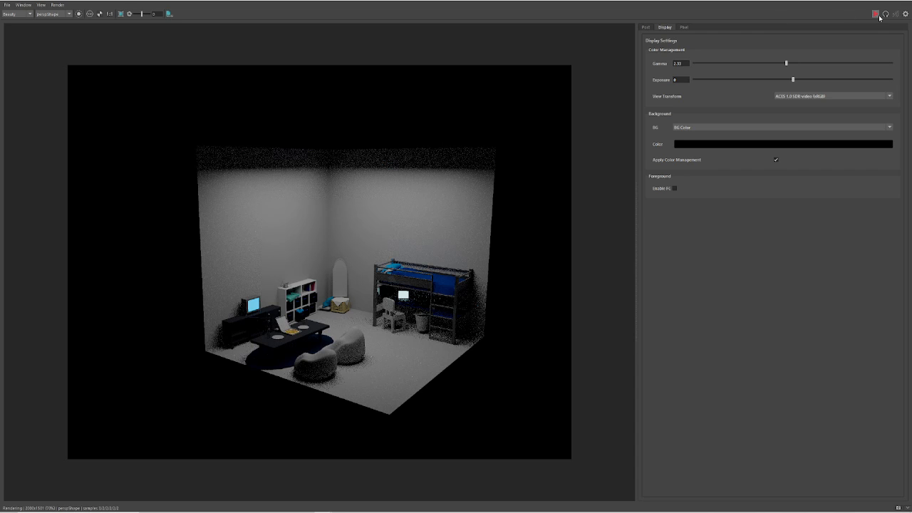
click(878, 16)
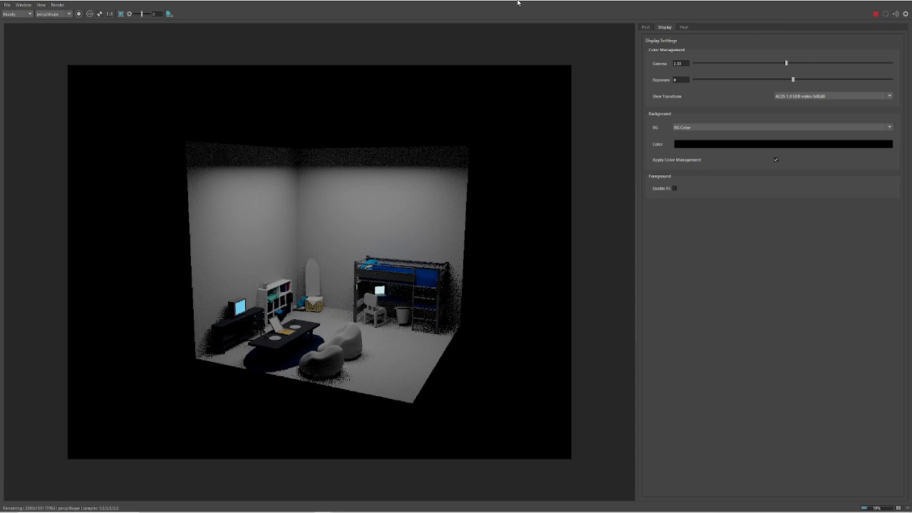
- Set the image width to 200 pixels in the render settings and examine the low-resolution render in the maximized render view
drag(518, 2, 690, 34)
drag(153, 55, 92, 56)
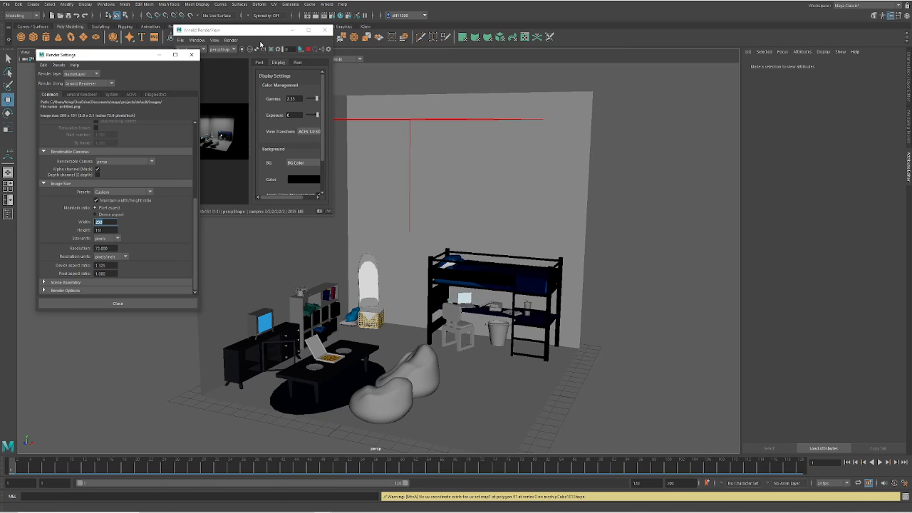
drag(260, 32, 519, 2)
scroll(342, 251, up, 5)
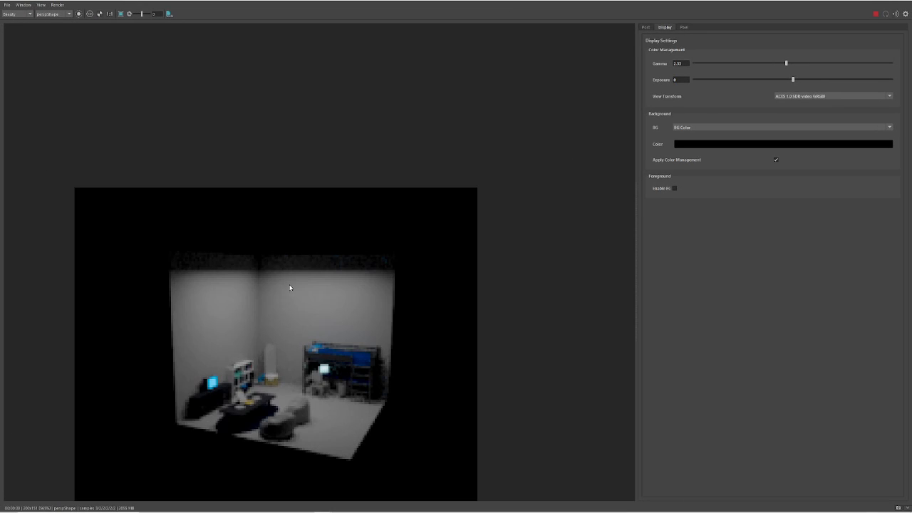
middle_drag(292, 286, 339, 226)
- Restore the render view to a floating window and enlarge it beside the room so both stay visible
drag(466, 2, 693, 99)
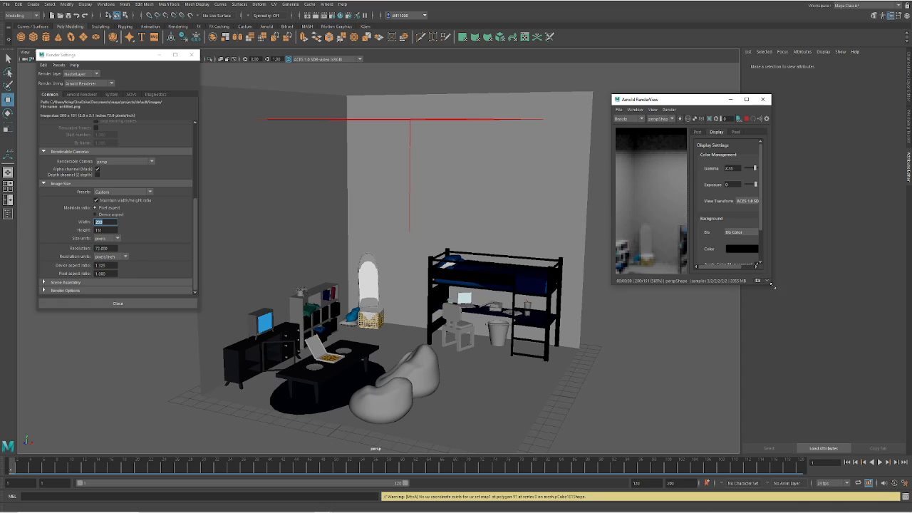
drag(772, 285, 910, 422)
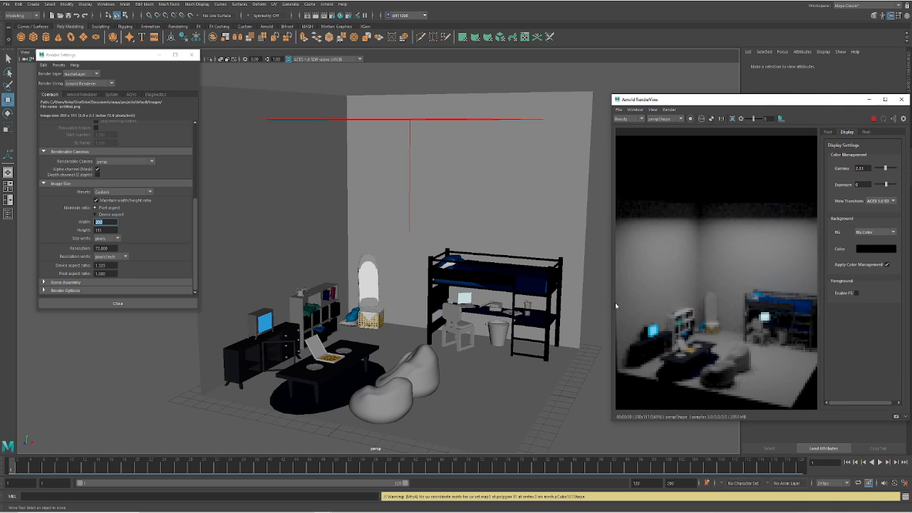
drag(611, 304, 500, 302)
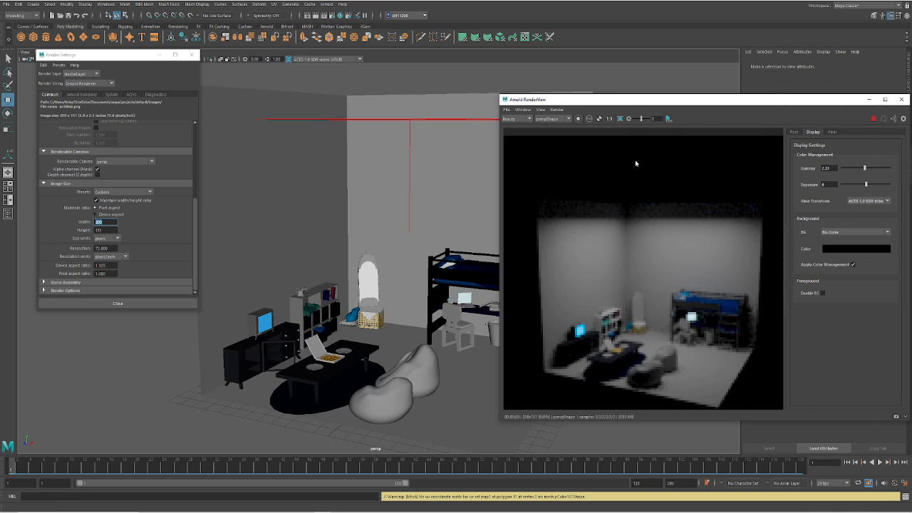
- Reframe the perspective view closer on the furniture and examine how the live render follows
alt+drag(401, 303, 390, 266)
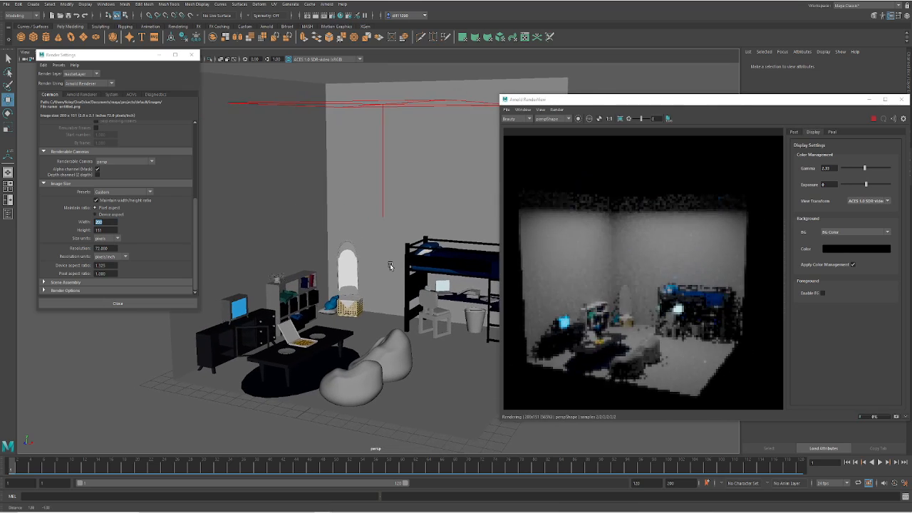
scroll(390, 266, up, 3)
alt+middle_drag(430, 299, 445, 259)
scroll(409, 256, up, 2)
scroll(408, 256, up, 2)
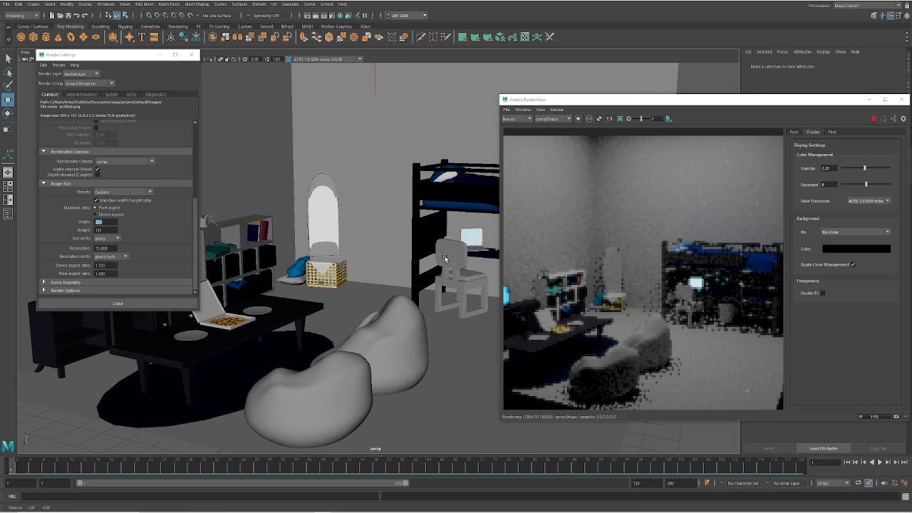
- Enlarge the Arnold render view over the right of the scene and pull the perspective view back to show the whole room
drag(502, 251, 200, 239)
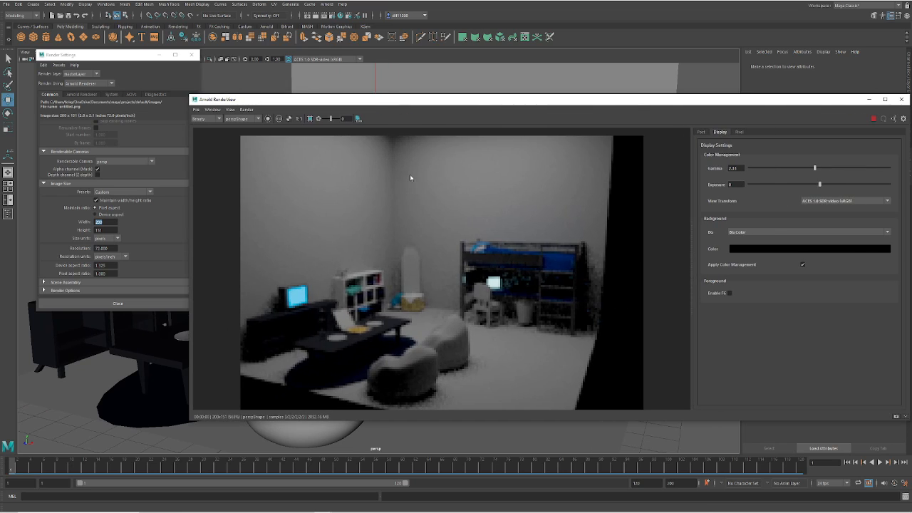
drag(421, 99, 440, 42)
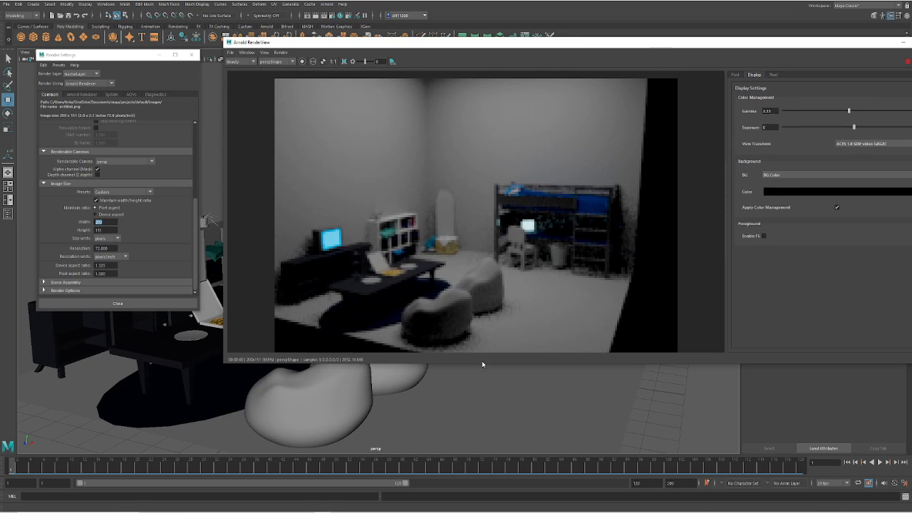
drag(482, 366, 428, 457)
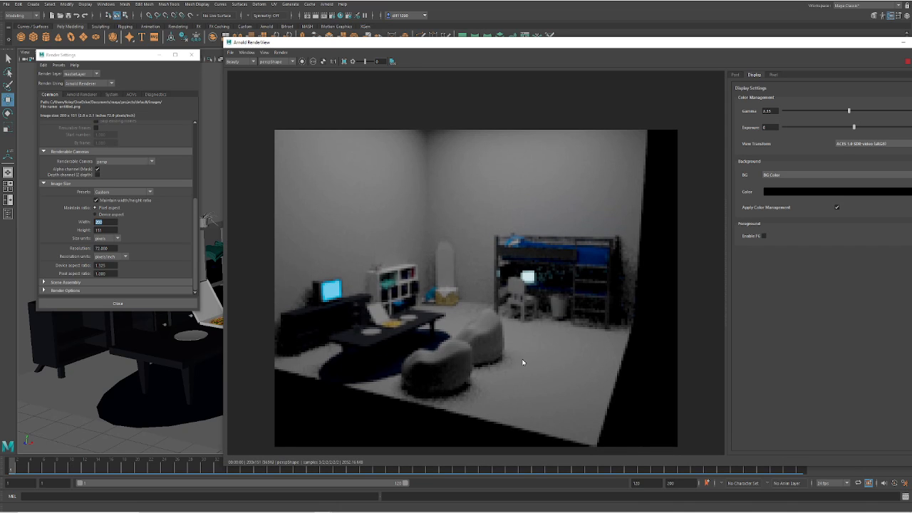
alt+drag(37, 452, 74, 405)
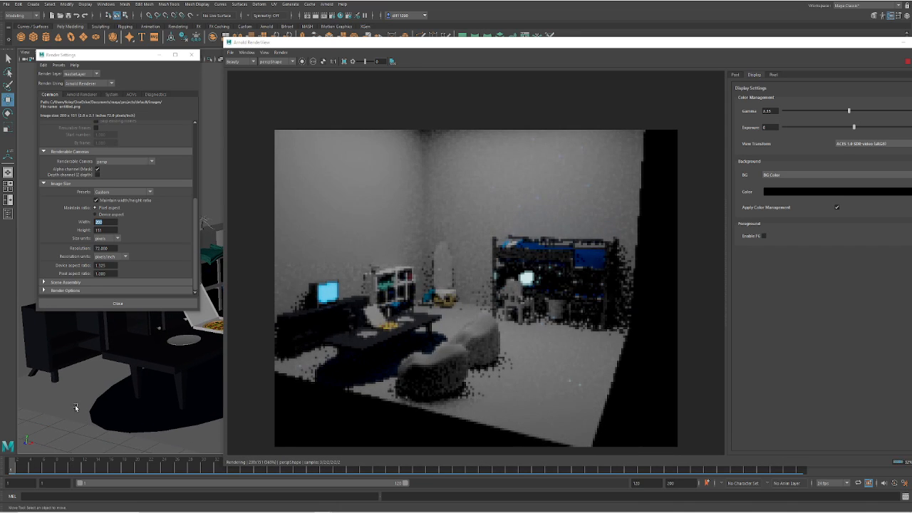
scroll(86, 395, down, 4)
alt+middle_drag(198, 346, 114, 361)
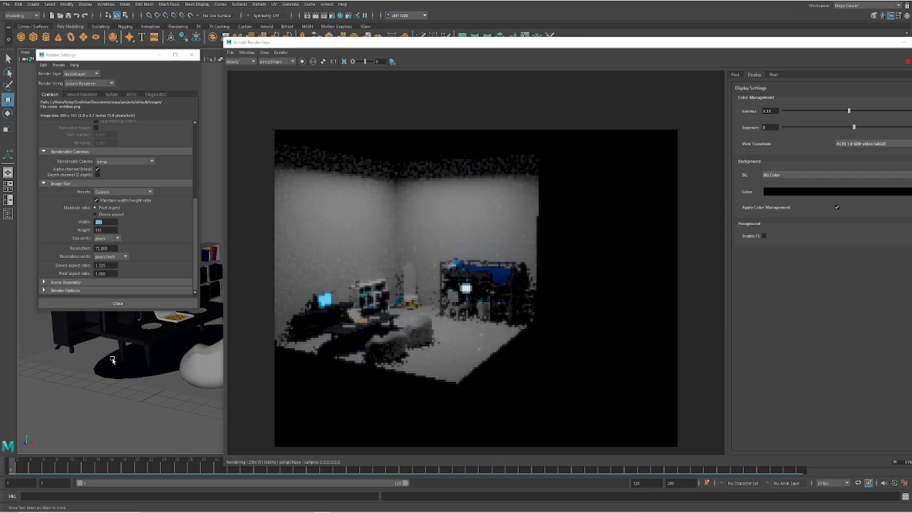
- Move the Render Settings window clear of the perspective view and deselect the table set
right_click(139, 376)
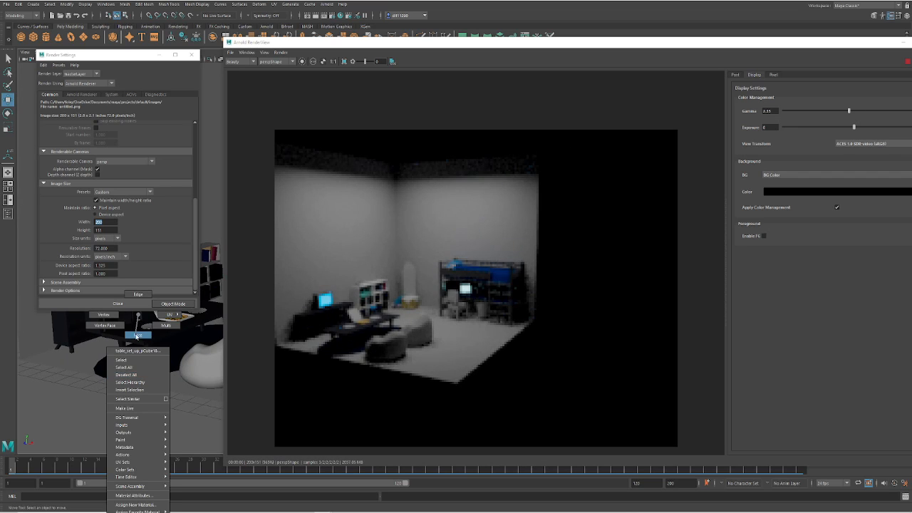
click(133, 322)
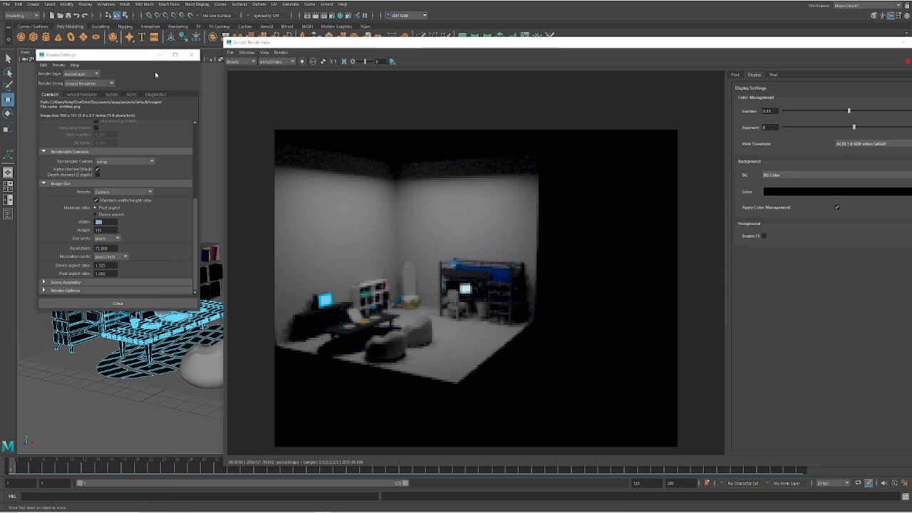
drag(149, 51, 464, 52)
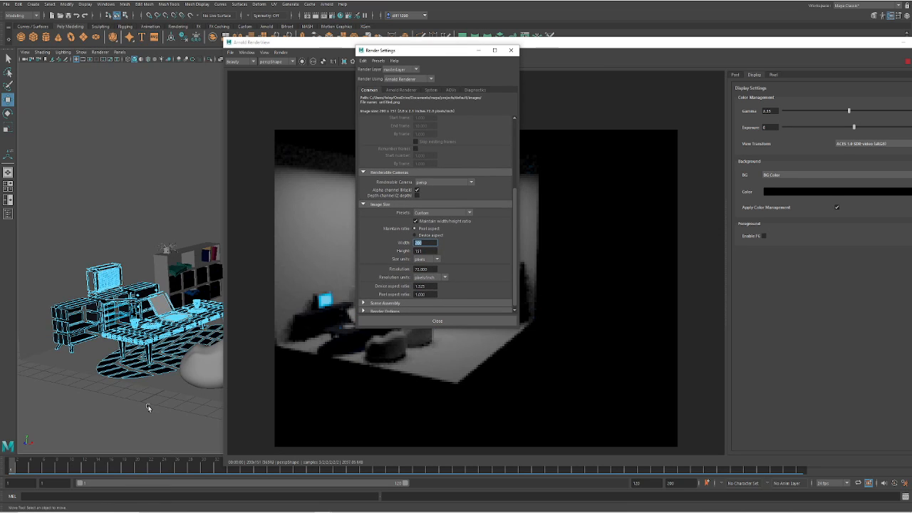
click(157, 395)
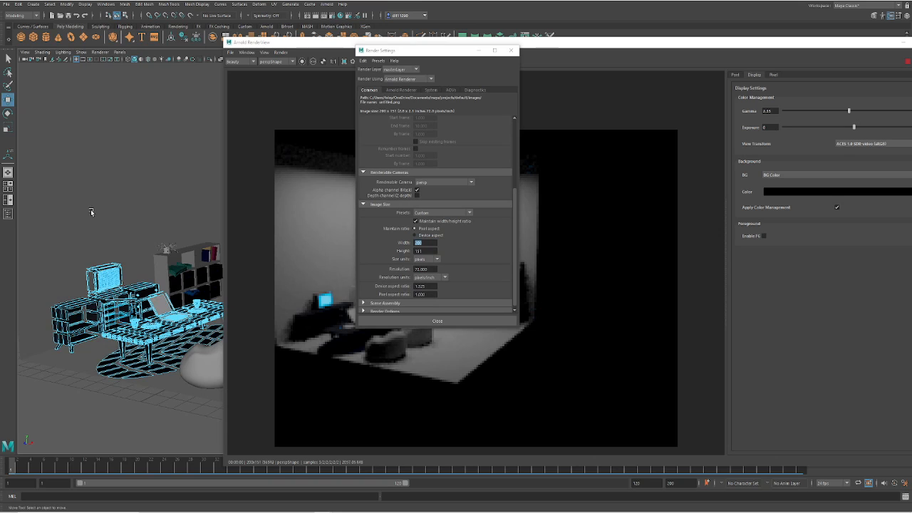
right_drag(91, 211, 108, 224)
click(109, 222)
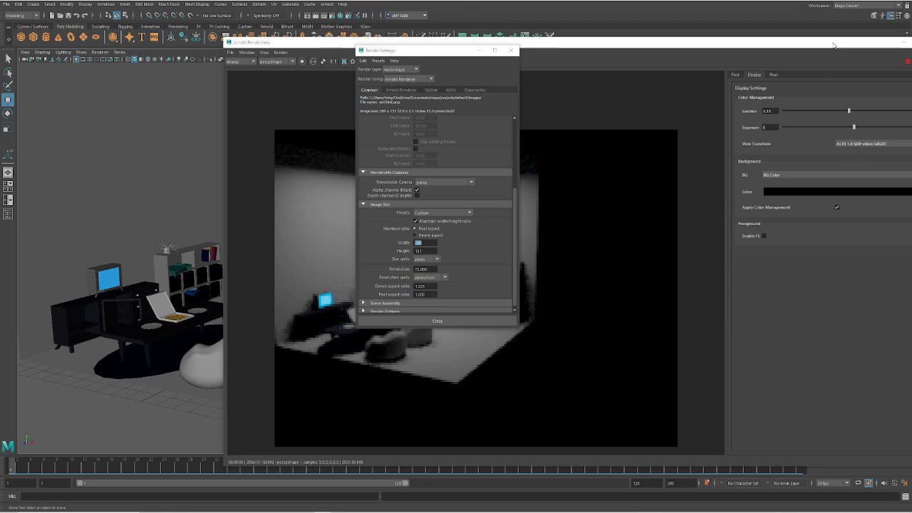
- Show the display layers, make the room's Shell layer selectable and place the render view back beside the scene
double_click(834, 45)
click(910, 83)
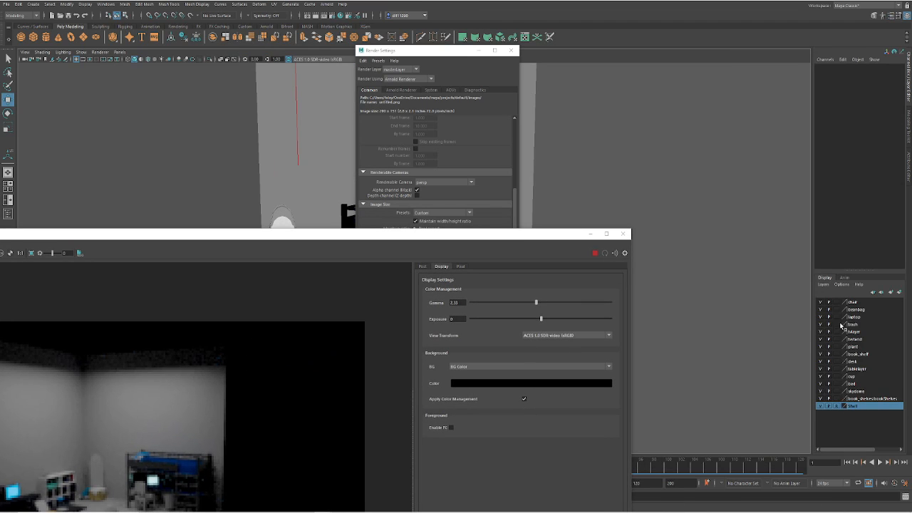
click(179, 132)
drag(212, 240, 515, 37)
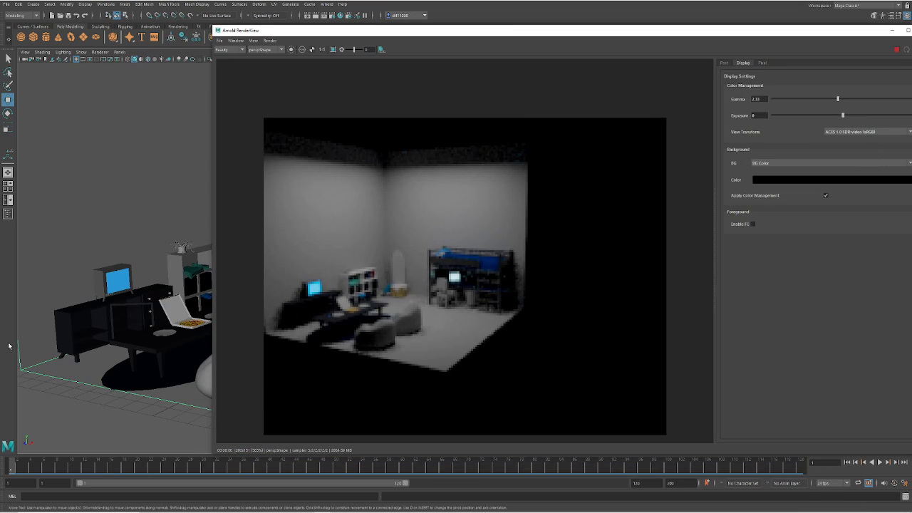
- Switch the room shell to edge editing and select its open boundary edges, with the whole room in sight
right_drag(57, 315, 54, 390)
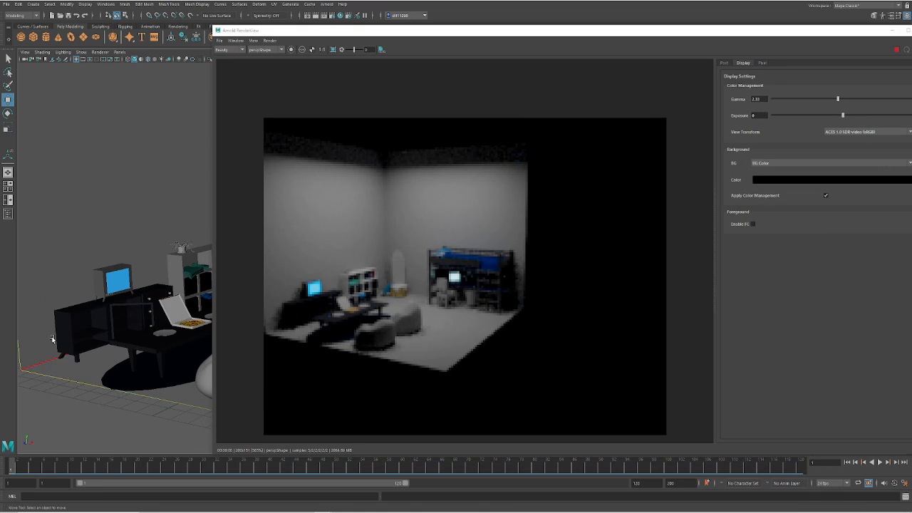
shift+click(26, 361)
scroll(30, 370, down, 4)
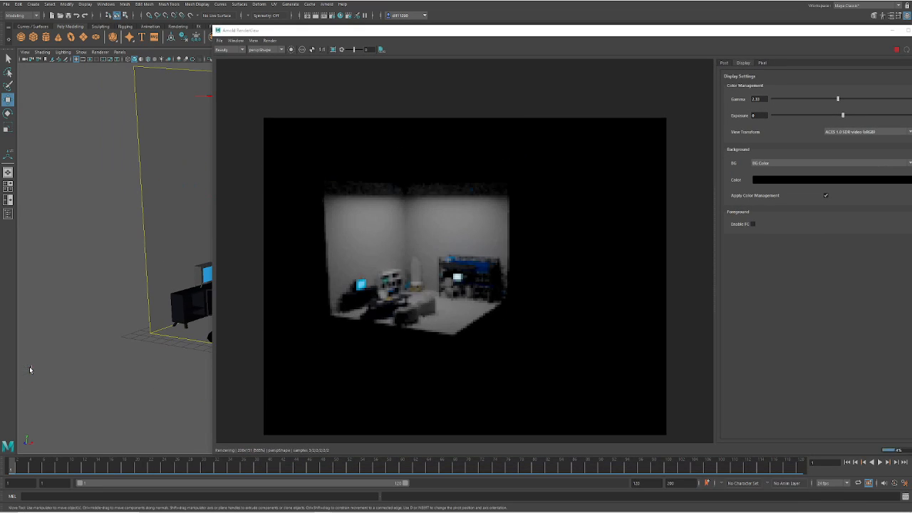
alt+middle_drag(31, 371, 3, 362)
alt+middle_drag(182, 321, 147, 318)
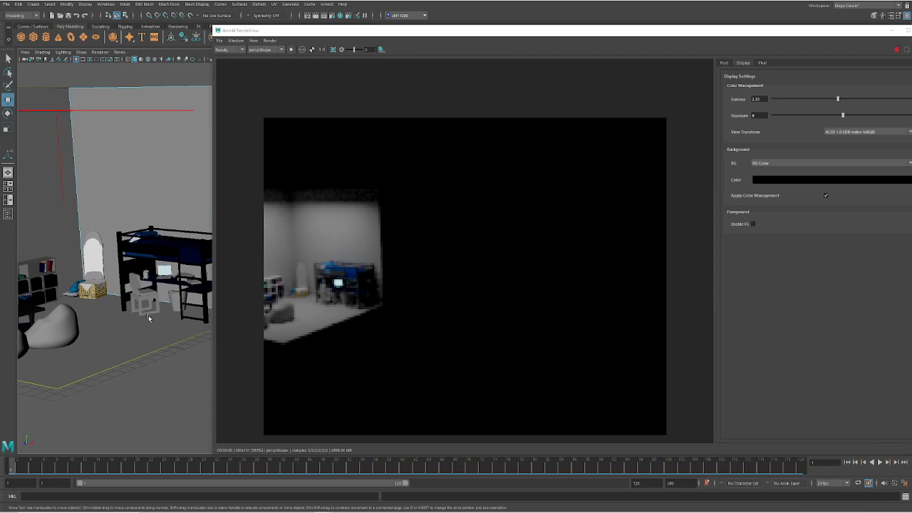
alt+drag(139, 334, 98, 324)
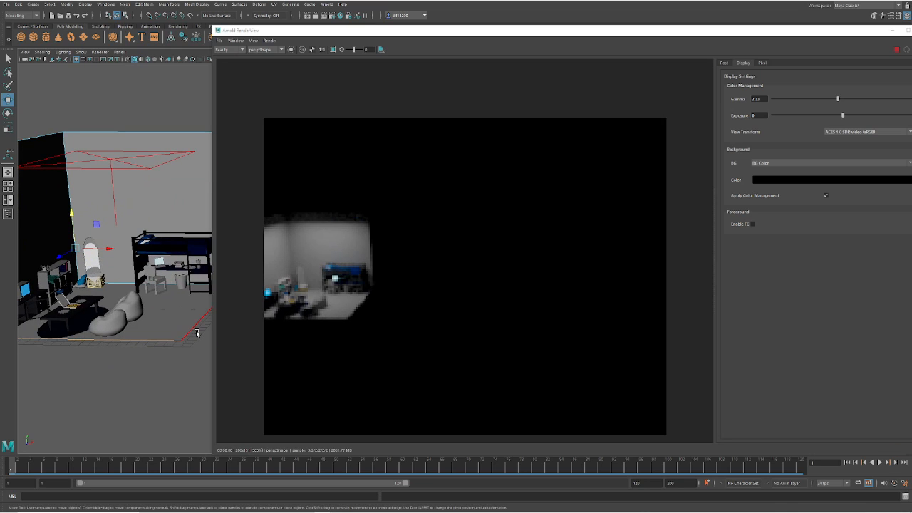
alt+drag(192, 332, 169, 253)
- Try scaling the selected room shell edges, then undo the scaling
key(r)
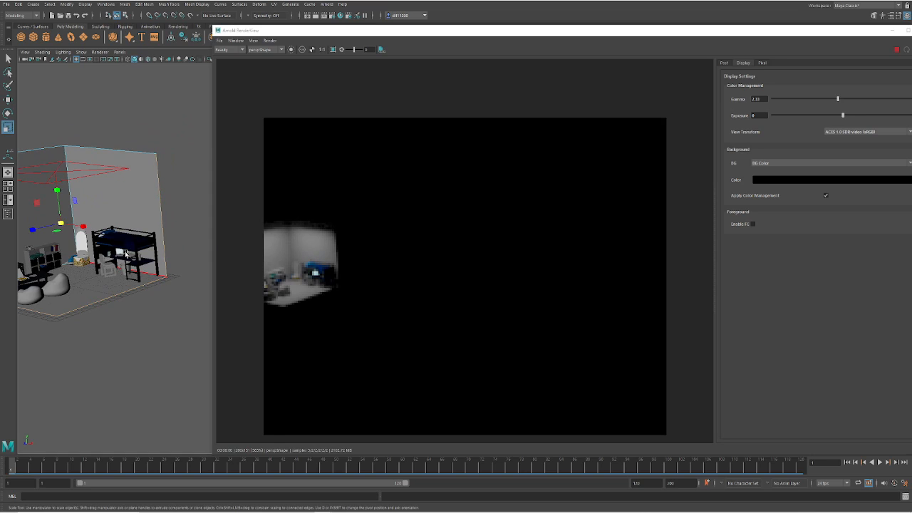
click(62, 224)
drag(65, 226, 91, 227)
key(ctrl+z)
- Select the floor and wall edges on the bunk bed side of the room and move them outward to widen it
alt+drag(104, 319, 118, 318)
click(119, 313)
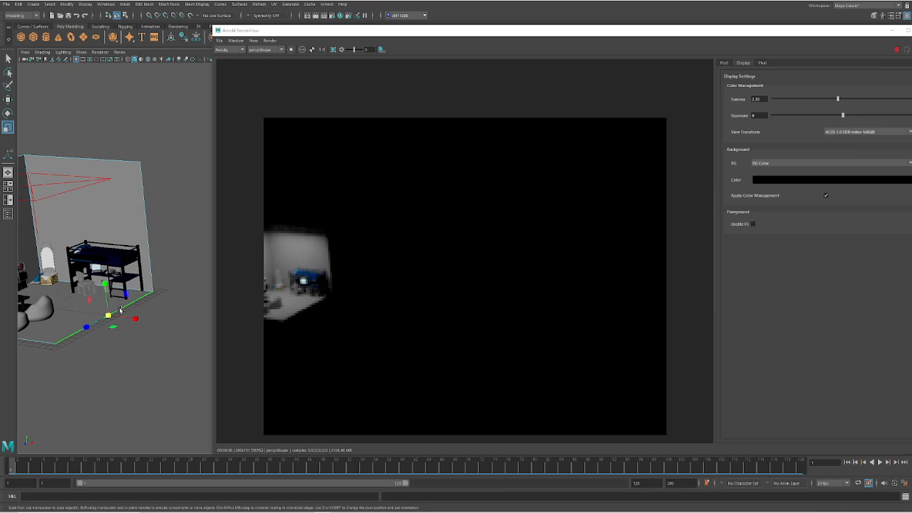
shift+click(150, 266)
key(w)
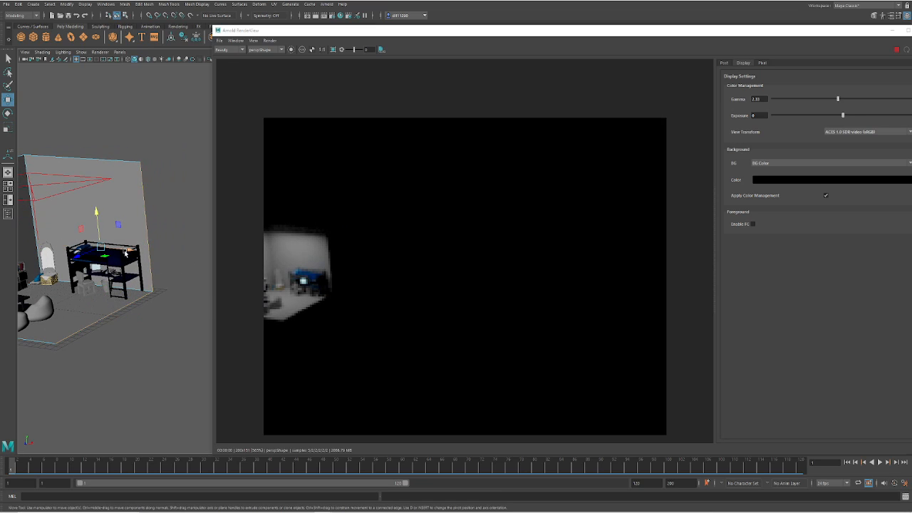
drag(129, 254, 203, 257)
- Select the front edges of the floor and the TV-side wall and move them outward to deepen the room
click(75, 346)
alt+middle_drag(80, 340, 199, 343)
shift+click(55, 276)
alt+drag(55, 276, 61, 248)
scroll(309, 332, up, 4)
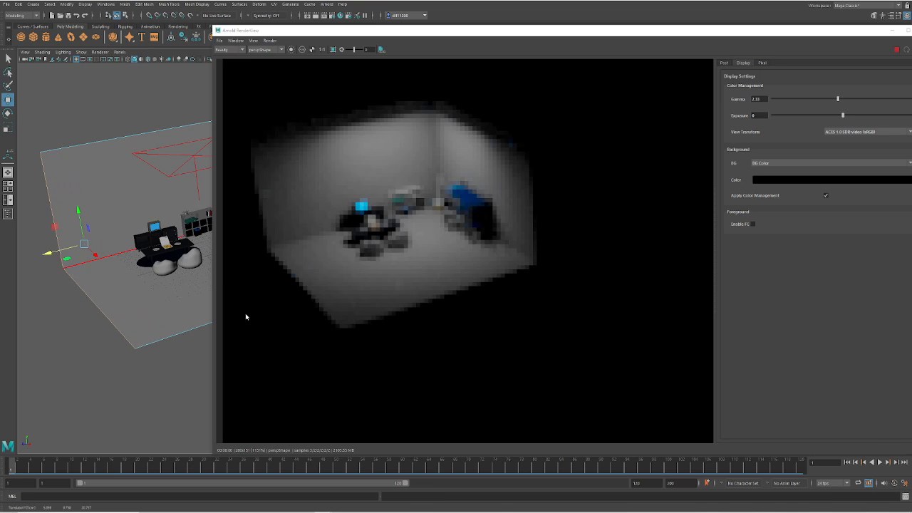
- Reframe the perspective view so the live render shows the TV, coffee table, bean bags and bunk bed inside the room corner
alt+drag(128, 306, 176, 323)
alt+middle_drag(176, 323, 162, 316)
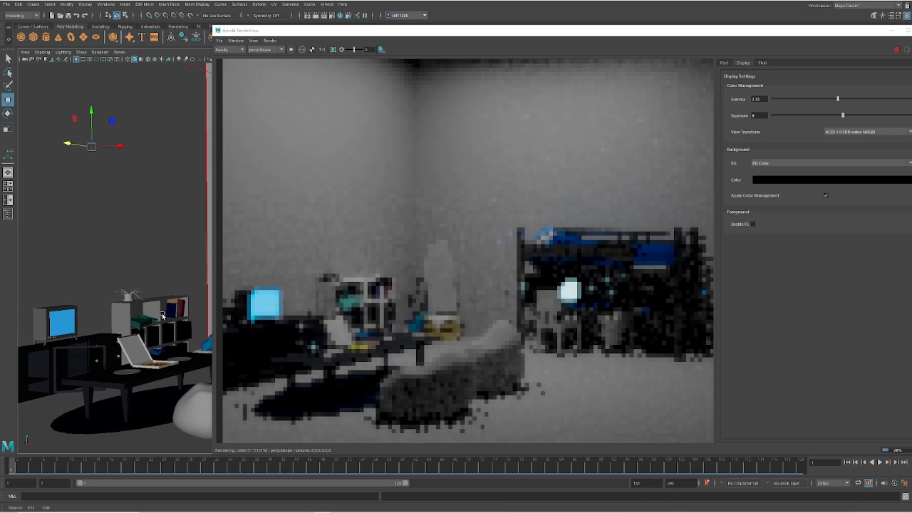
scroll(439, 323, down, 3)
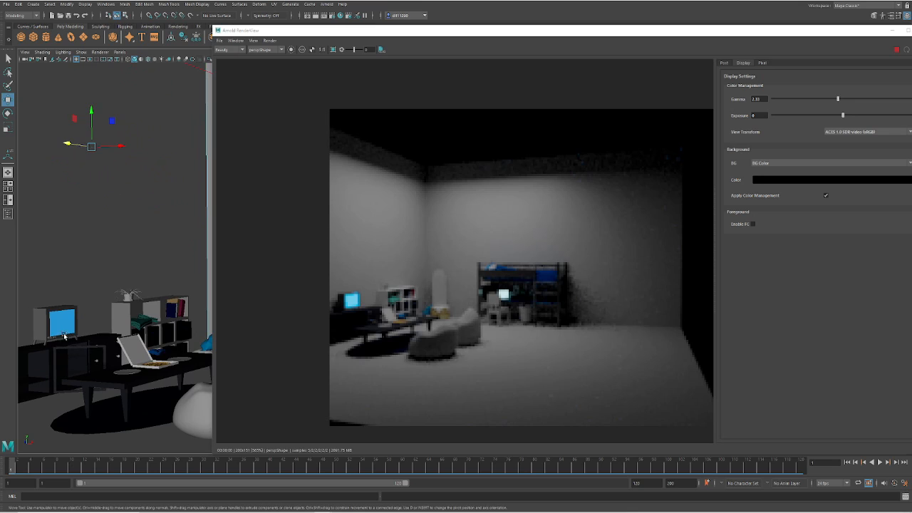
alt+middle_drag(63, 333, 171, 322)
scroll(143, 331, up, 3)
scroll(160, 331, up, 2)
alt+drag(168, 312, 164, 321)
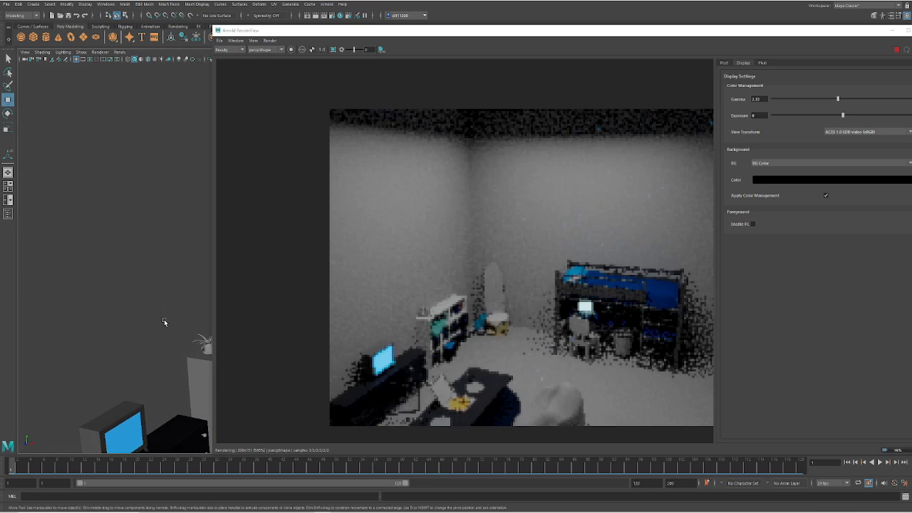
alt+middle_drag(164, 322, 168, 212)
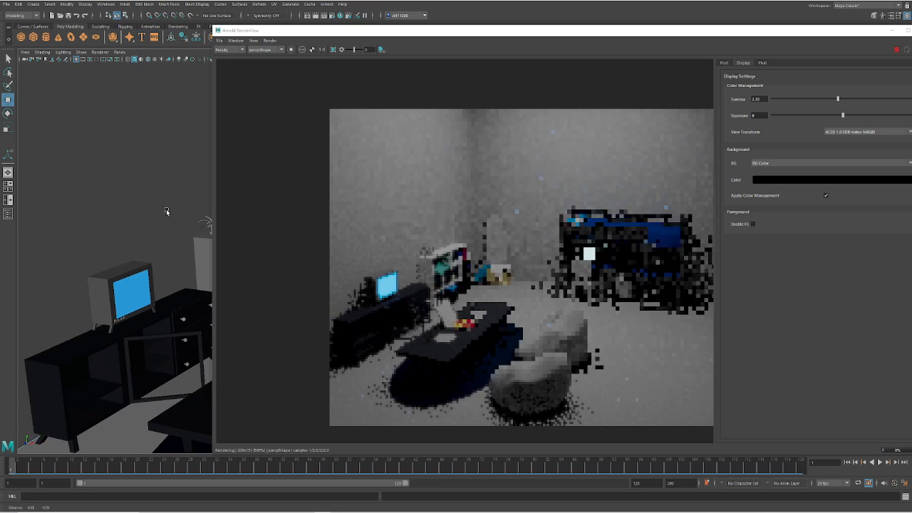
- Fit the whole rendered image in the render view and shift the camera sideways to centre the furniture
scroll(411, 228, down, 2)
scroll(472, 232, up, 1)
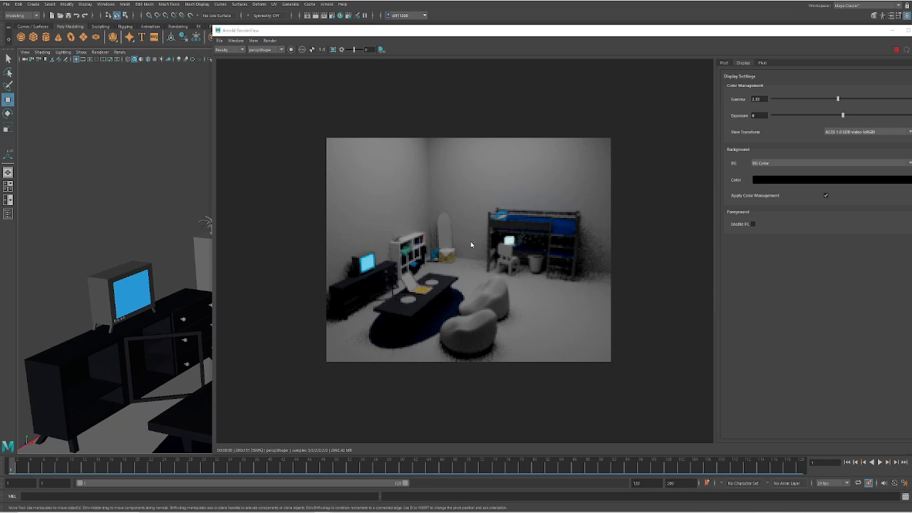
scroll(471, 243, up, 1)
alt+middle_drag(145, 295, 178, 293)
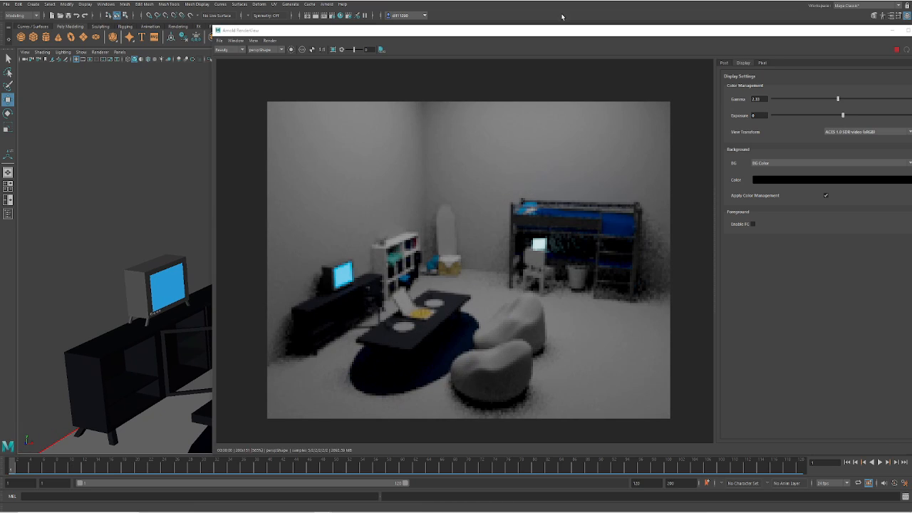
- Set the render image width to 3000 pixels with the aspect ratio maintained, and close the Arnold render view
click(547, 40)
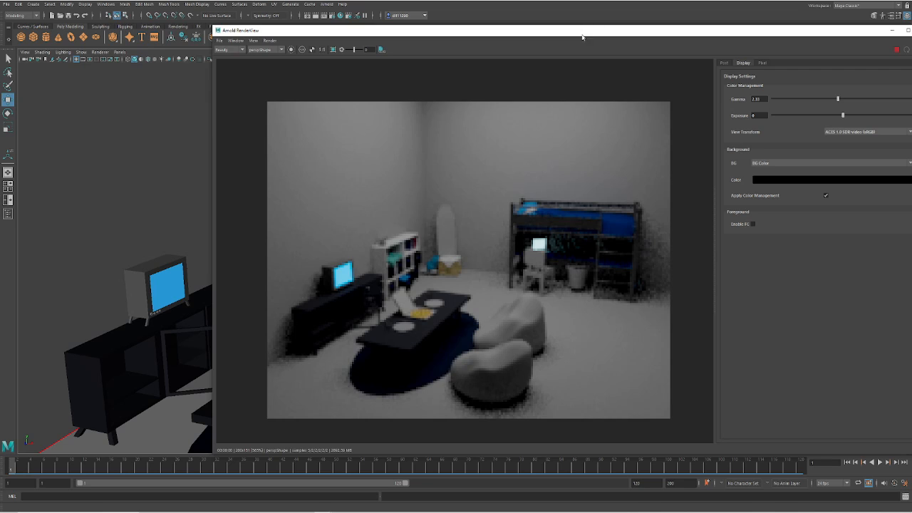
drag(582, 37, 603, 124)
click(433, 51)
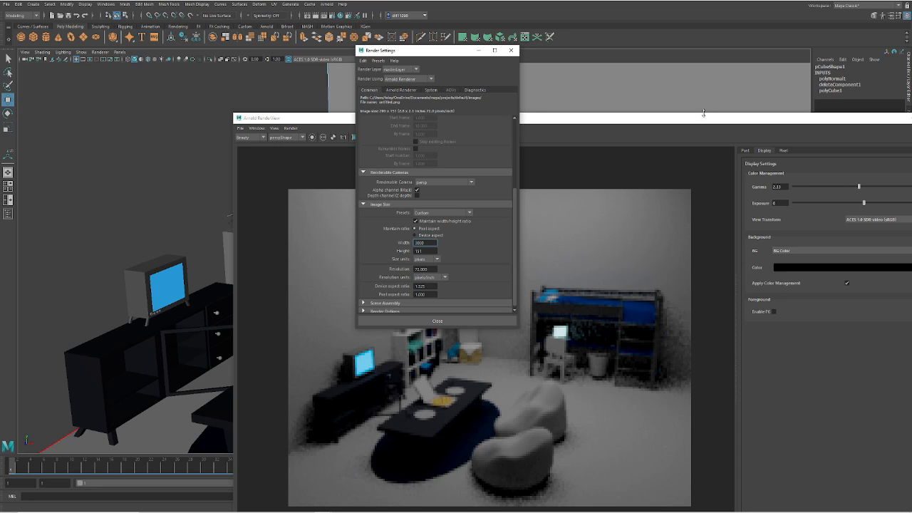
drag(703, 113, 471, 86)
click(718, 95)
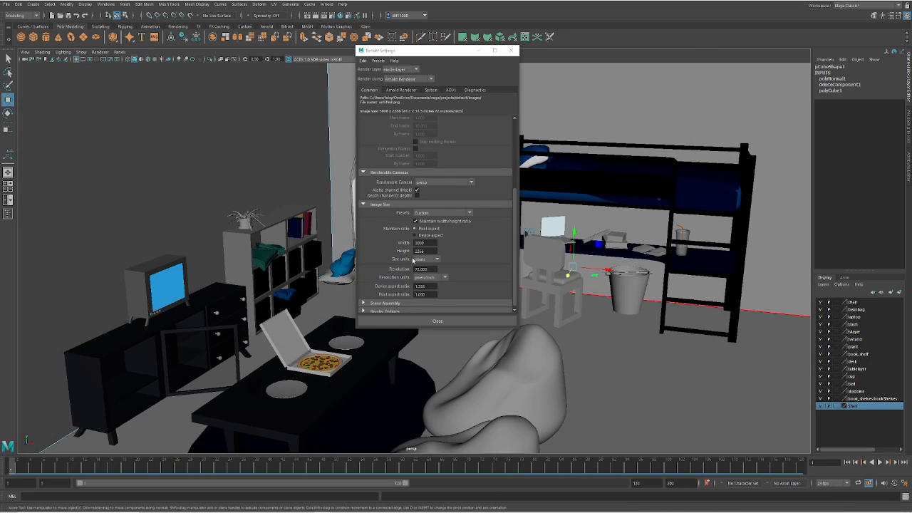
- Set the render image resolution to 300 pixels/inch
click(425, 243)
click(423, 269)
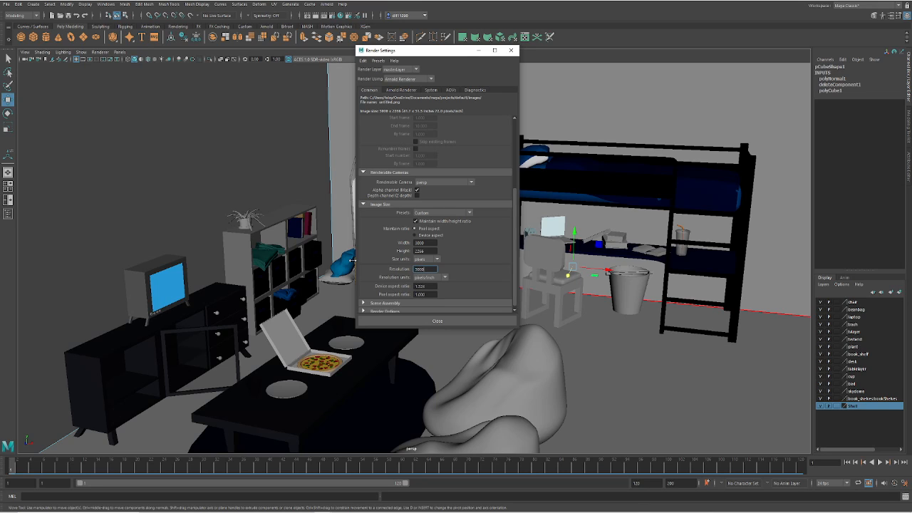
scroll(470, 265, down, 1)
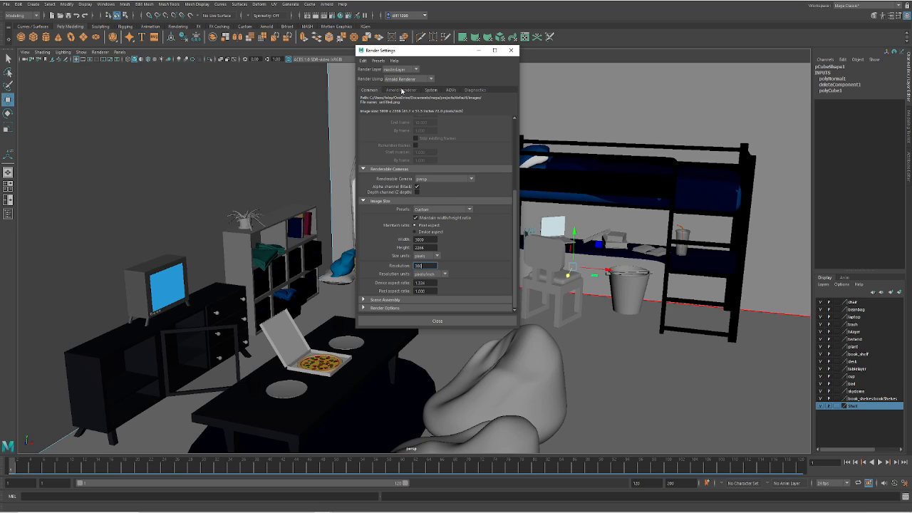
- Examine the Arnold sampling, System, AOVs and Diagnostics render settings
click(412, 92)
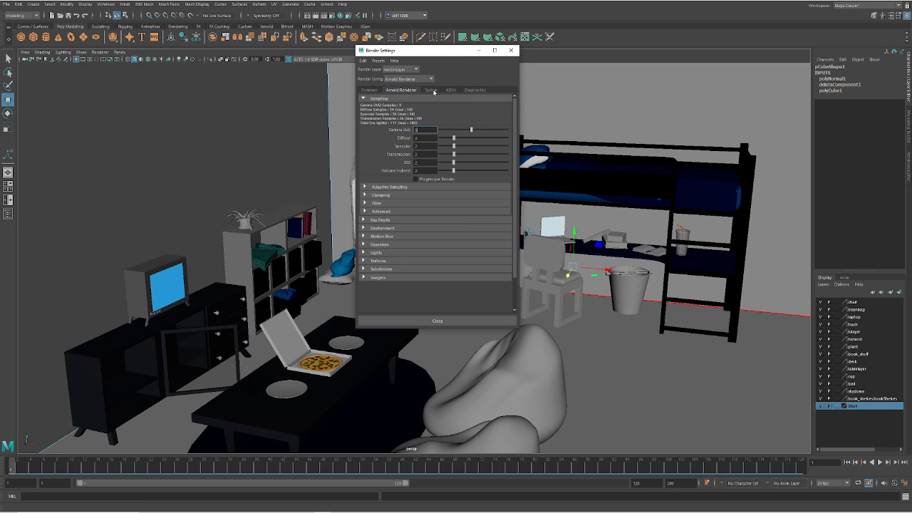
click(431, 91)
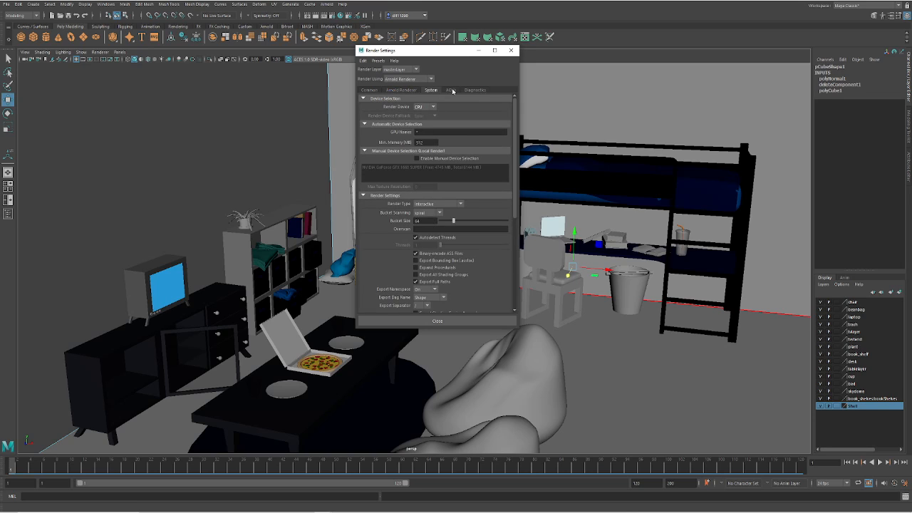
scroll(474, 157, down, 5)
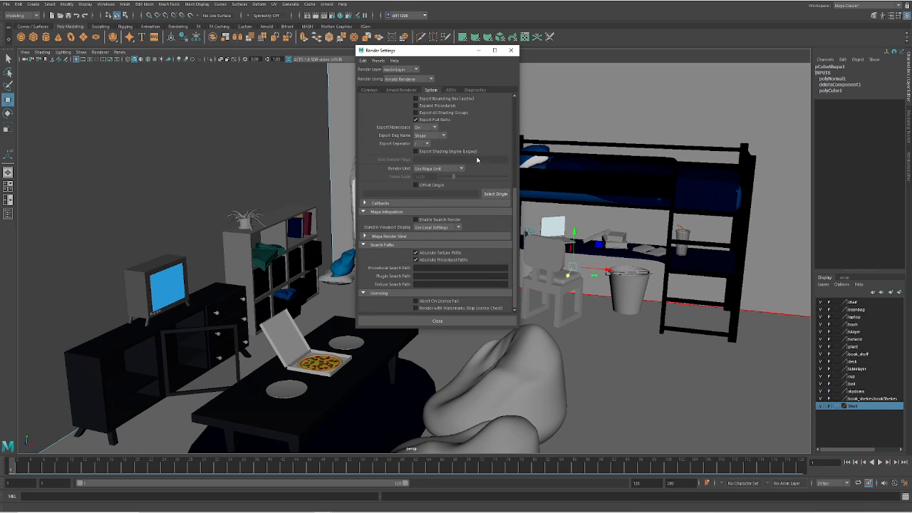
click(450, 90)
click(473, 90)
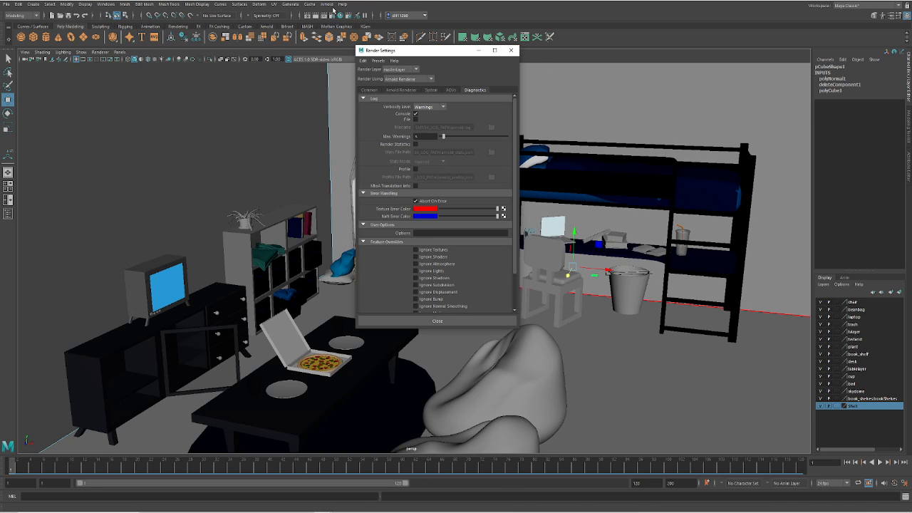
- Open the Arnold render view, start an interactive render, and frame the whole room image
click(327, 5)
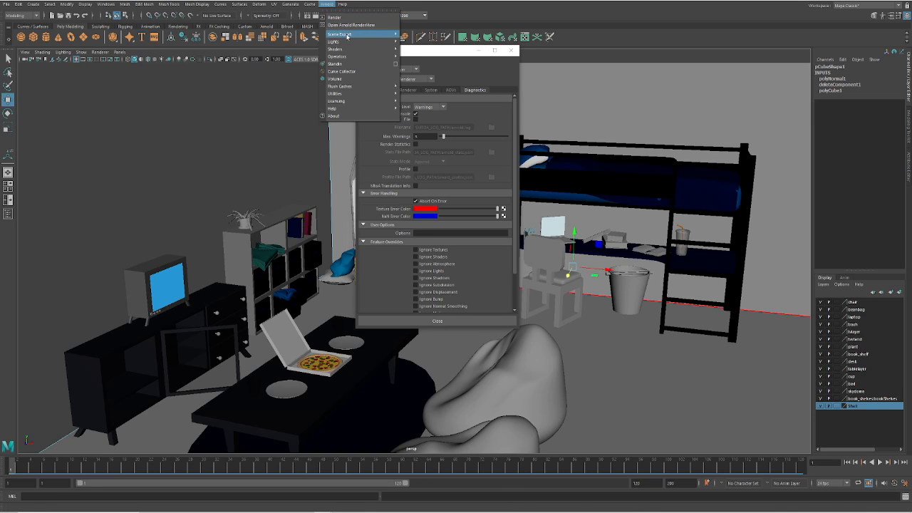
click(351, 25)
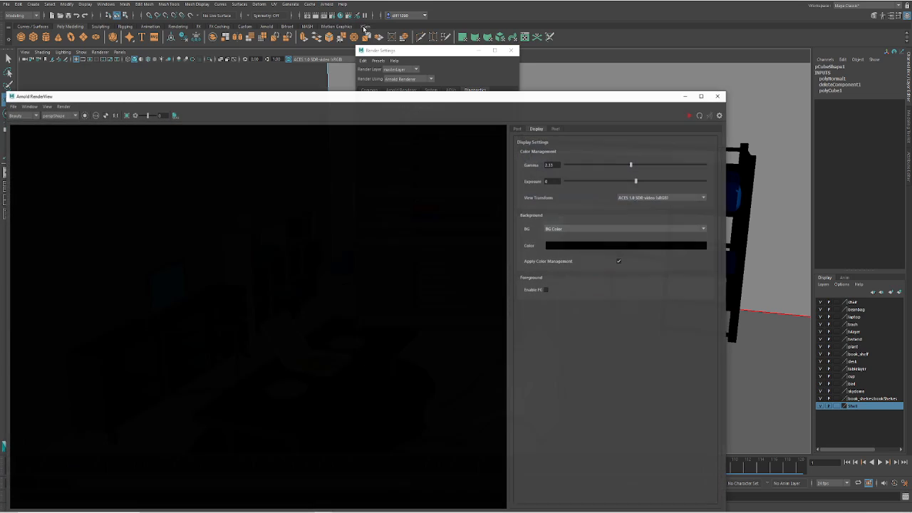
click(690, 116)
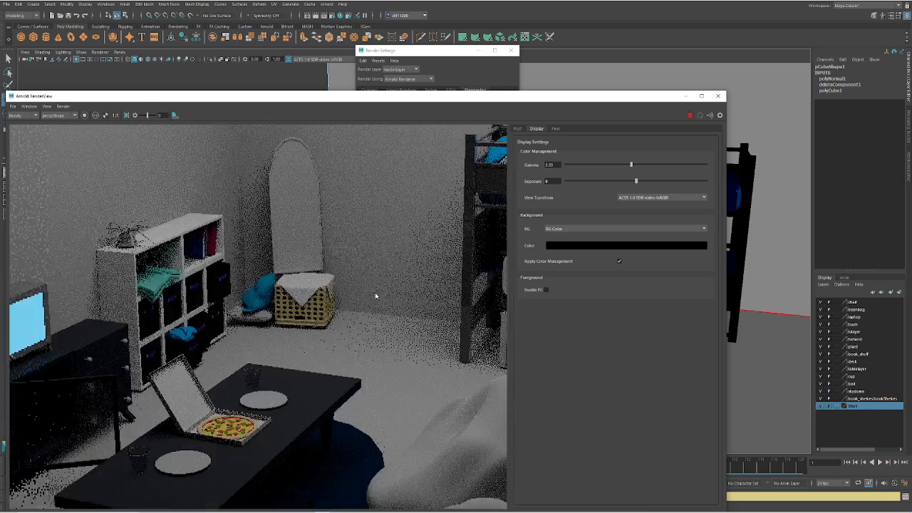
scroll(376, 296, down, 3)
drag(434, 296, 342, 275)
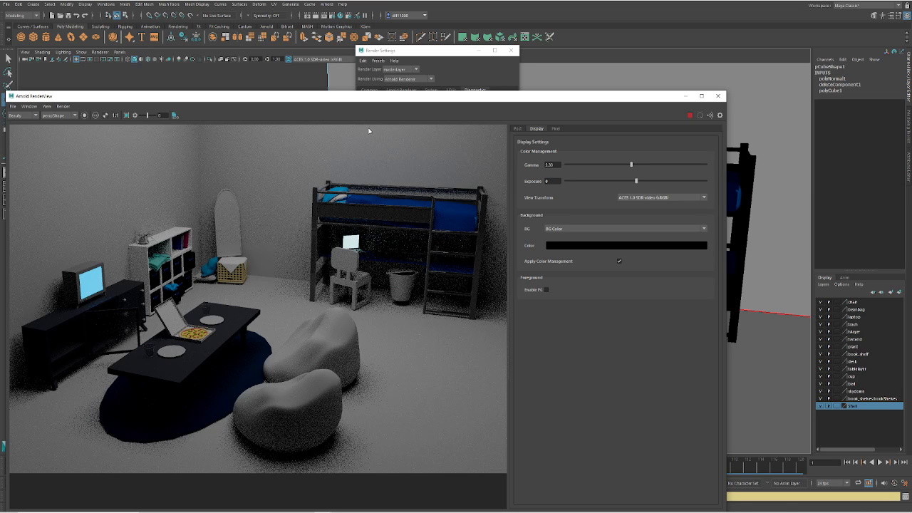
- Place the Arnold render view beside the perspective viewport and close the Render Settings window
drag(348, 101, 659, 34)
drag(478, 30, 663, 29)
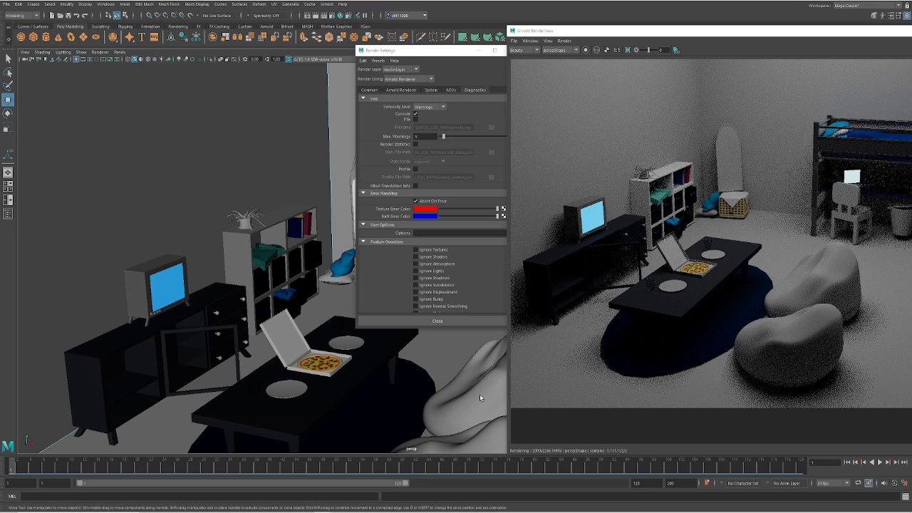
drag(428, 50, 310, 29)
click(393, 31)
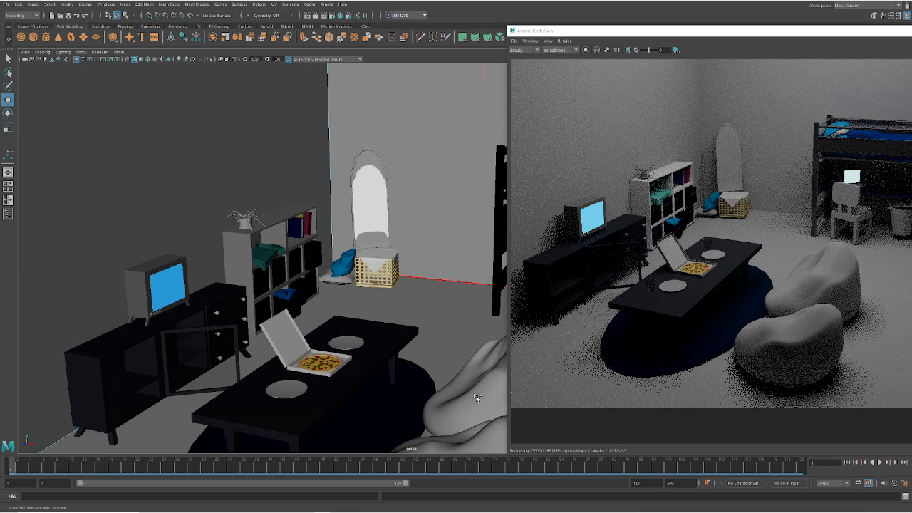
- Select both beanbags in object mode and adjust their height in the front view so they rest on the floor
right_drag(438, 313, 455, 303)
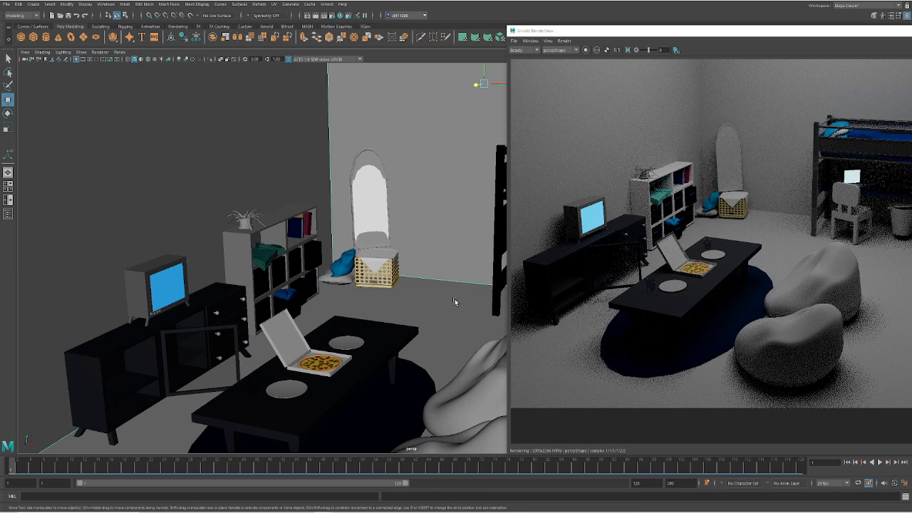
click(490, 405)
shift+click(468, 442)
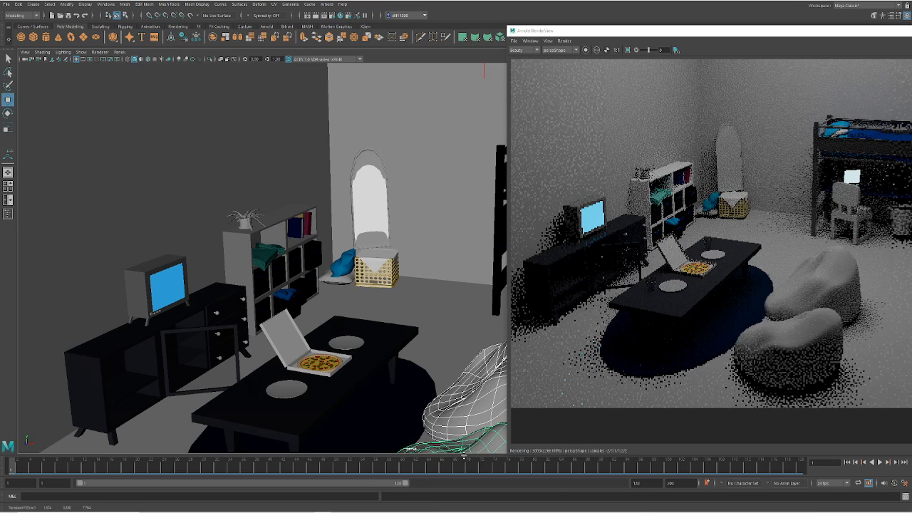
key(space)
scroll(213, 386, down, 5)
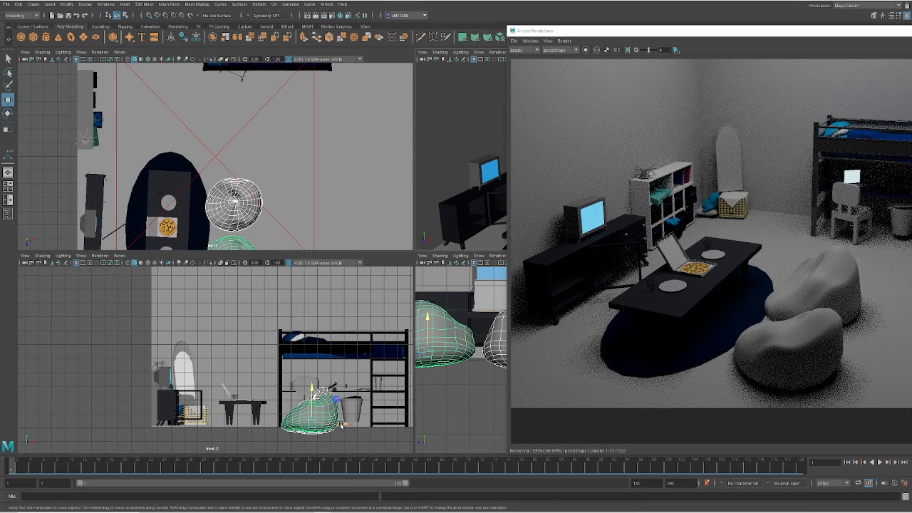
mouse_move(313, 391)
mouse_down()
mouse_move(317, 381)
mouse_move(318, 393)
mouse_up()
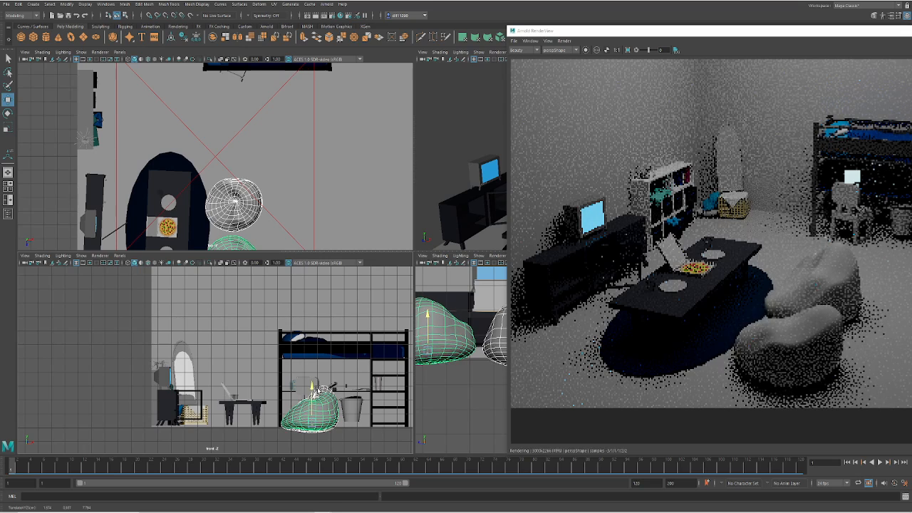
- Lower the trash can in the front view until its base sits on the floor
alt+middle_drag(334, 325, 198, 341)
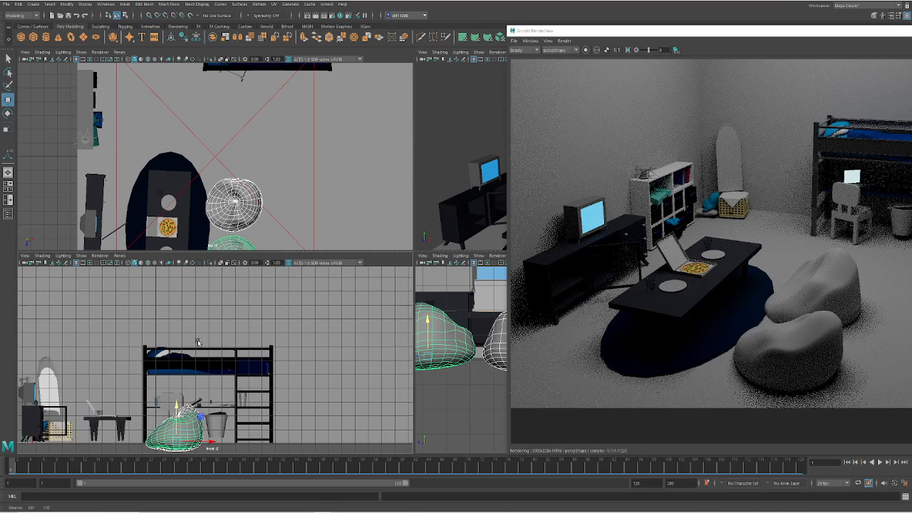
scroll(325, 375, up, 5)
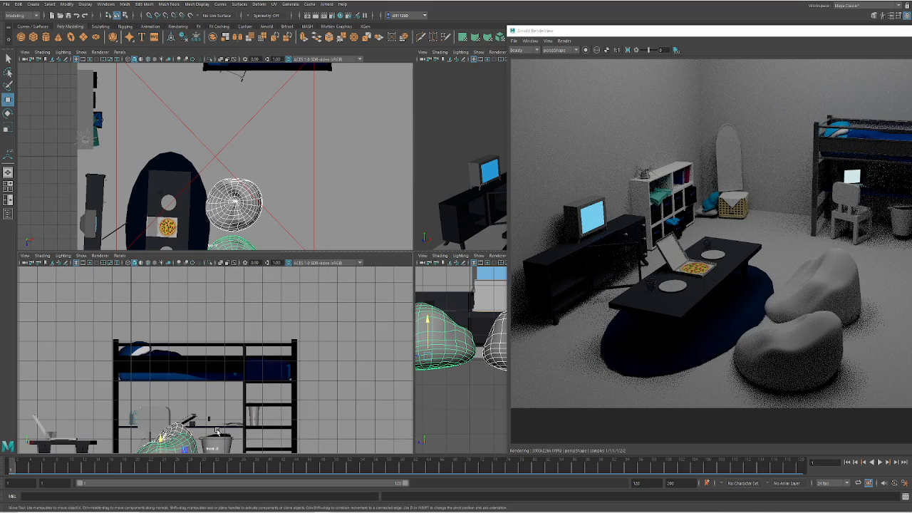
scroll(283, 343, up, 4)
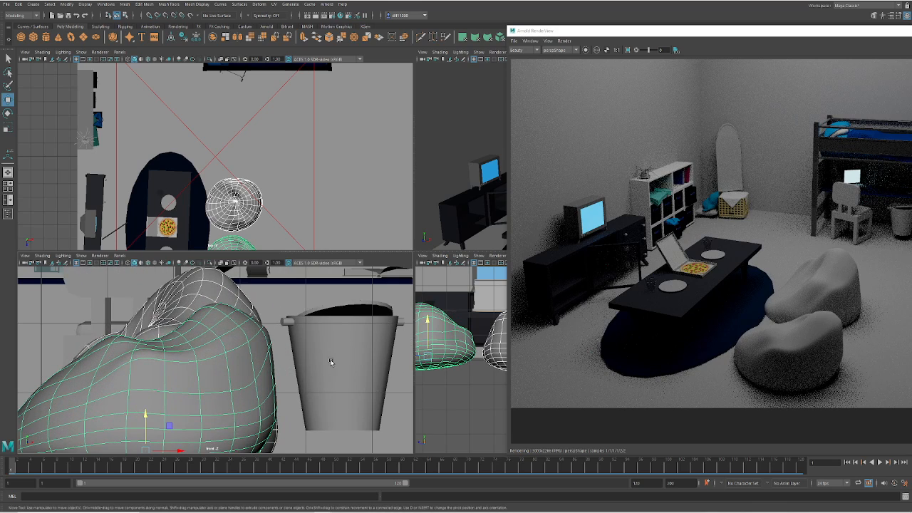
click(330, 346)
drag(351, 338, 345, 359)
alt+middle_drag(341, 349, 284, 319)
drag(283, 319, 286, 328)
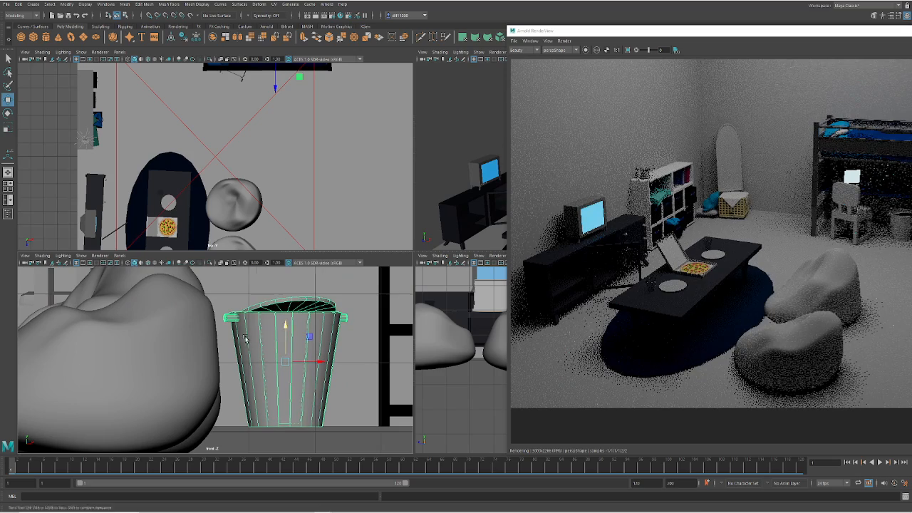
- Select the mirror and basket set and adjust its height in the front view so it rests on the floor
alt+middle_drag(245, 339, 319, 358)
mouse_move(137, 348)
alt+middle_down()
mouse_move(319, 376)
mouse_move(588, 316)
alt+middle_up()
alt+middle_drag(175, 347, 315, 357)
click(209, 355)
alt+middle_drag(188, 360, 233, 427)
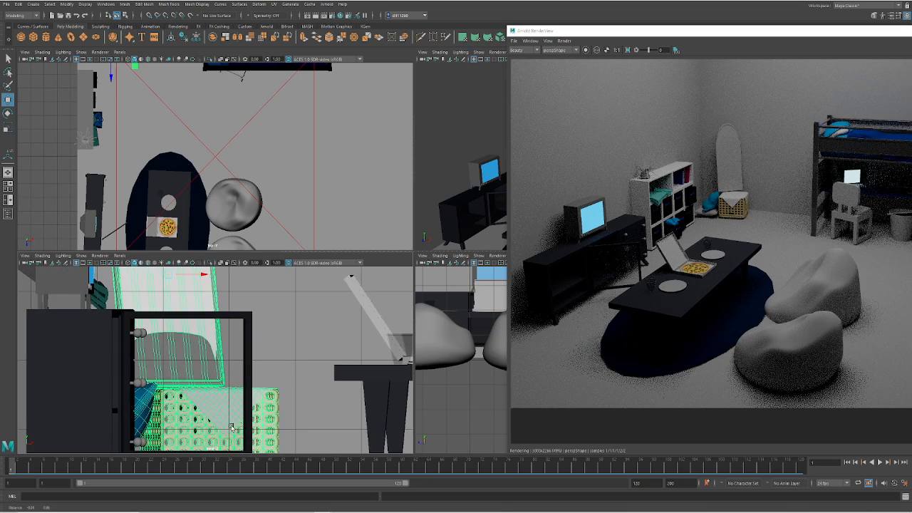
alt+middle_drag(204, 329, 238, 394)
drag(203, 309, 203, 322)
alt+middle_drag(222, 361, 230, 302)
alt+middle_drag(263, 383, 246, 328)
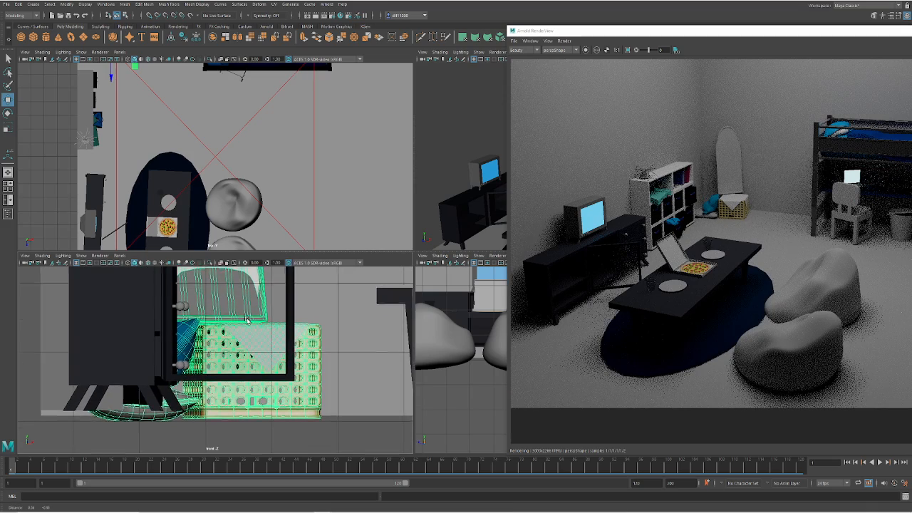
alt+middle_drag(236, 271, 220, 337)
alt+middle_drag(205, 281, 224, 365)
drag(215, 347, 216, 346)
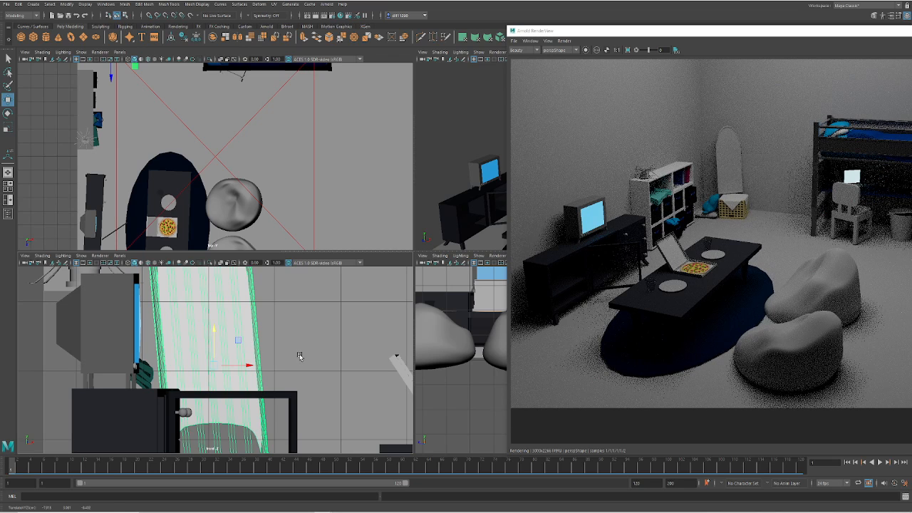
- Try to select individual faces on the mirror's glass and frame in the front view
alt+drag(302, 354, 278, 366)
scroll(269, 238, down, 5)
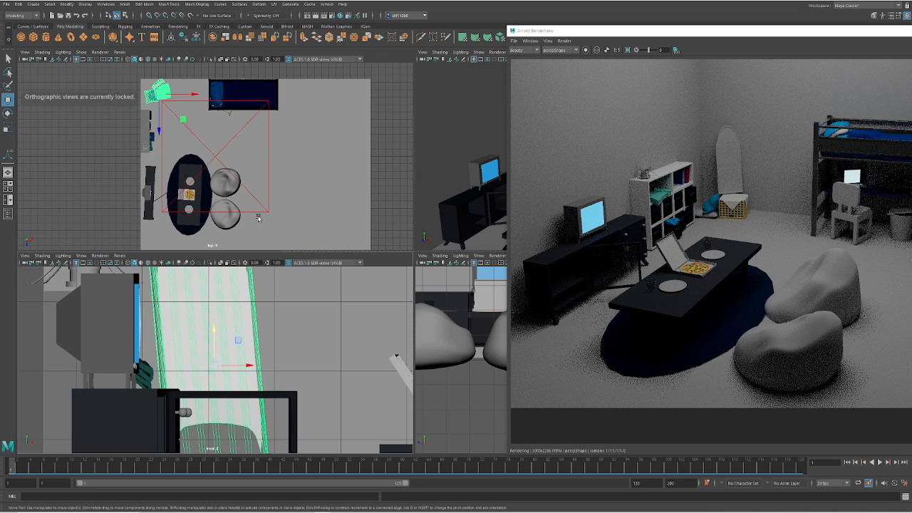
scroll(208, 336, down, 5)
scroll(208, 336, up, 5)
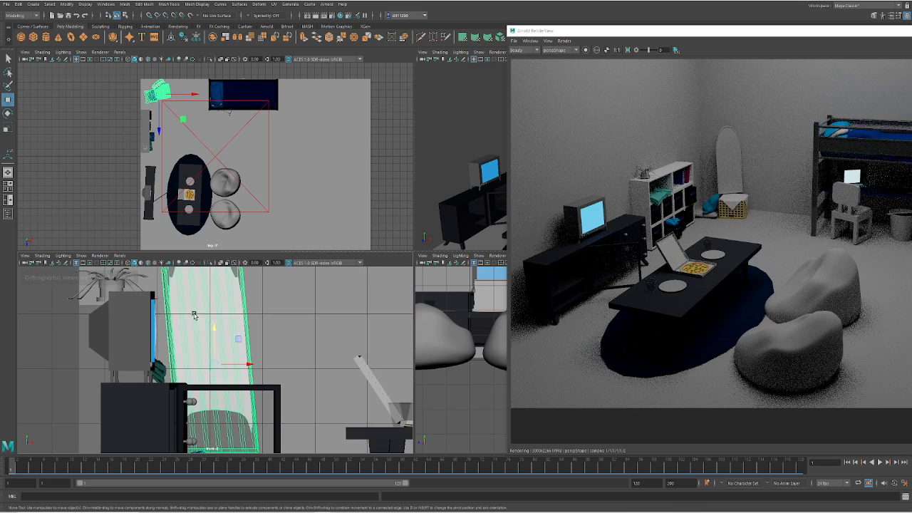
right_click(194, 314)
click(193, 335)
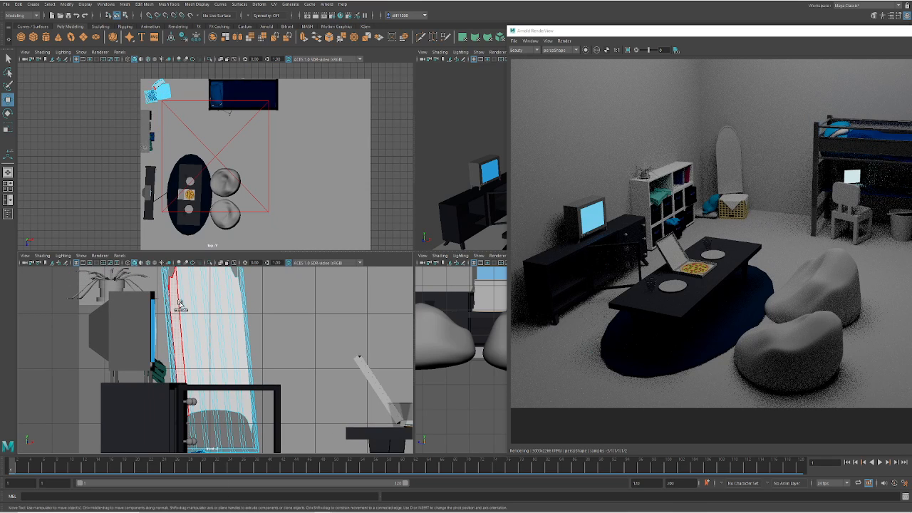
alt+middle_drag(205, 315, 245, 415)
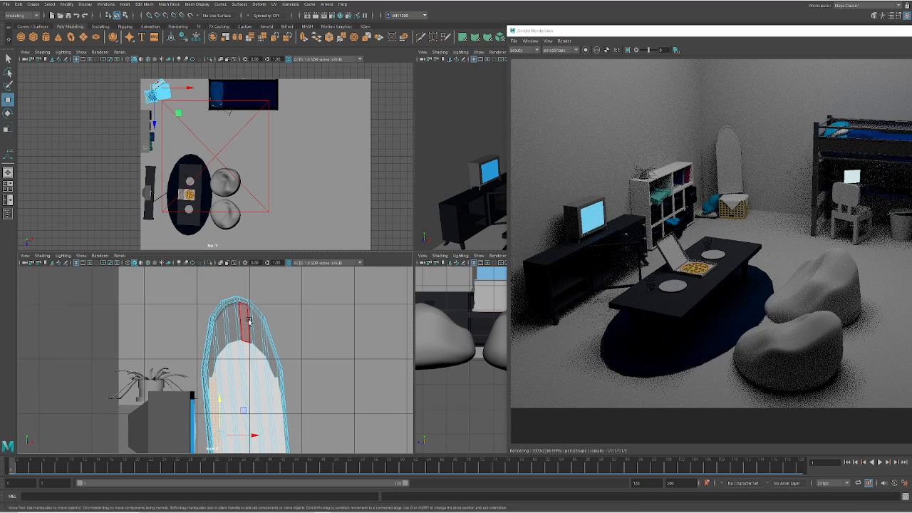
double_click(226, 349)
key(ctrl+z)
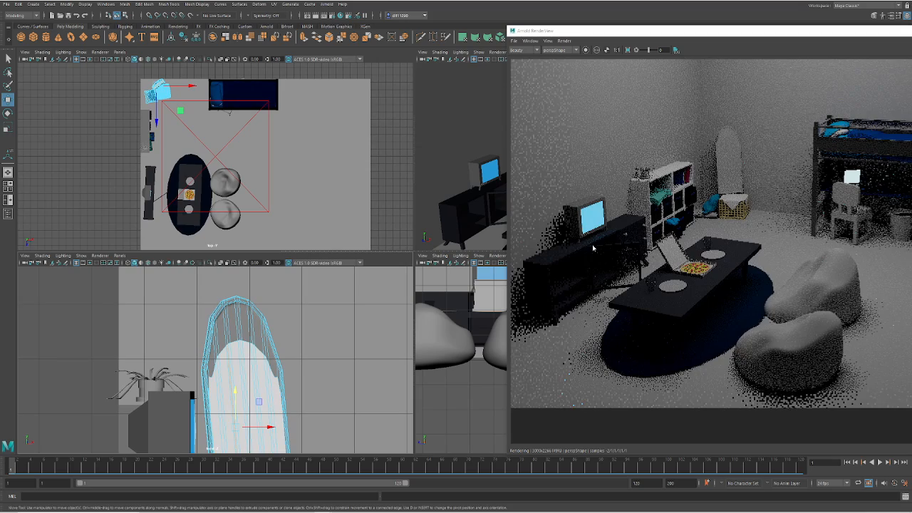
click(226, 377)
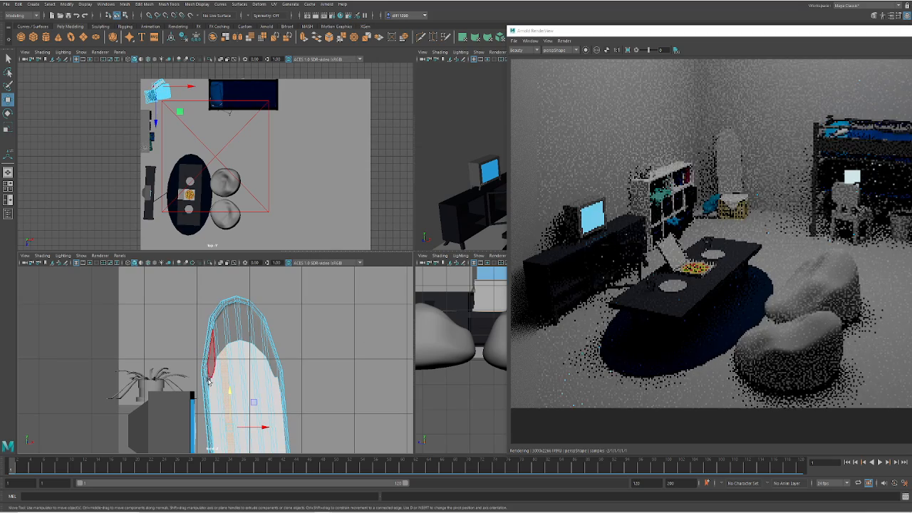
click(211, 370)
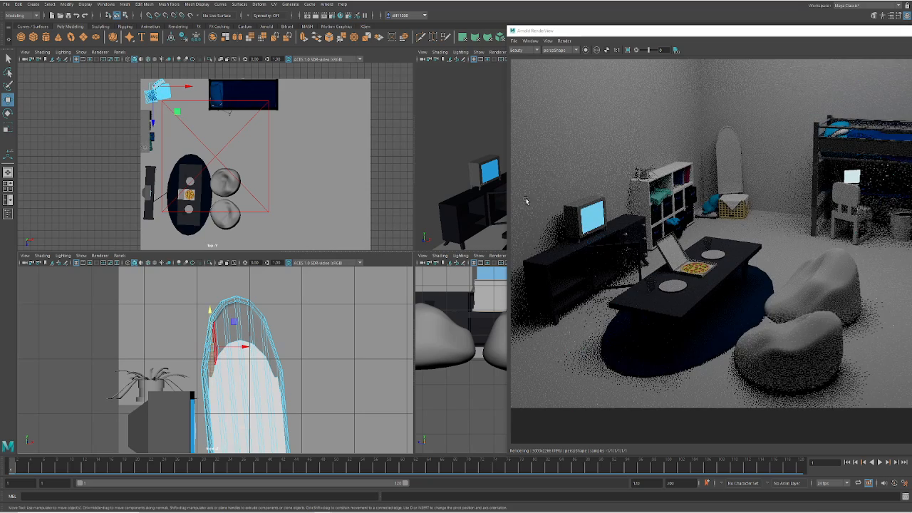
- Maximize the Arnold render view and render the room from the front view
drag(676, 32, 409, 110)
double_click(536, 110)
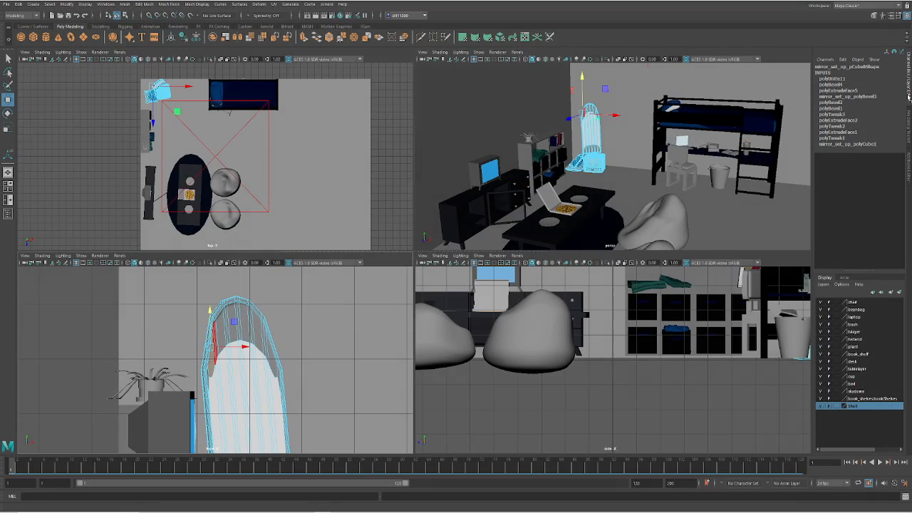
click(326, 3)
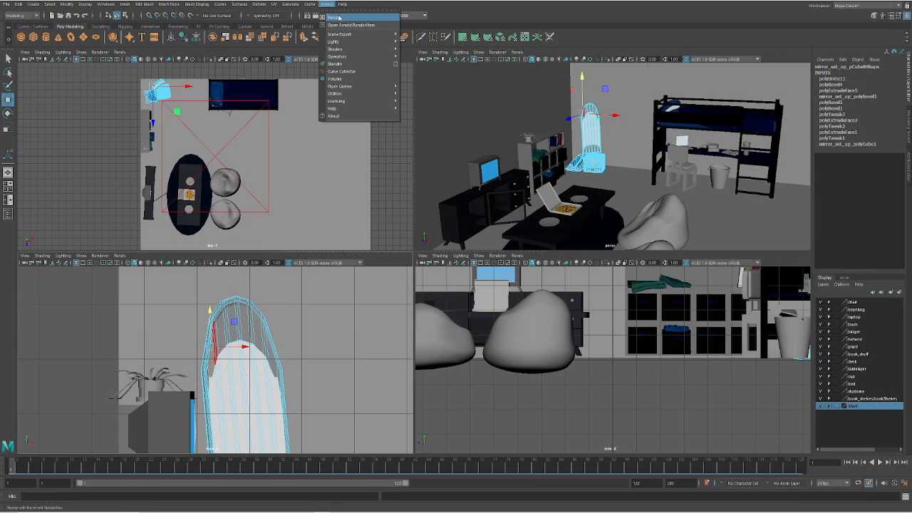
click(339, 19)
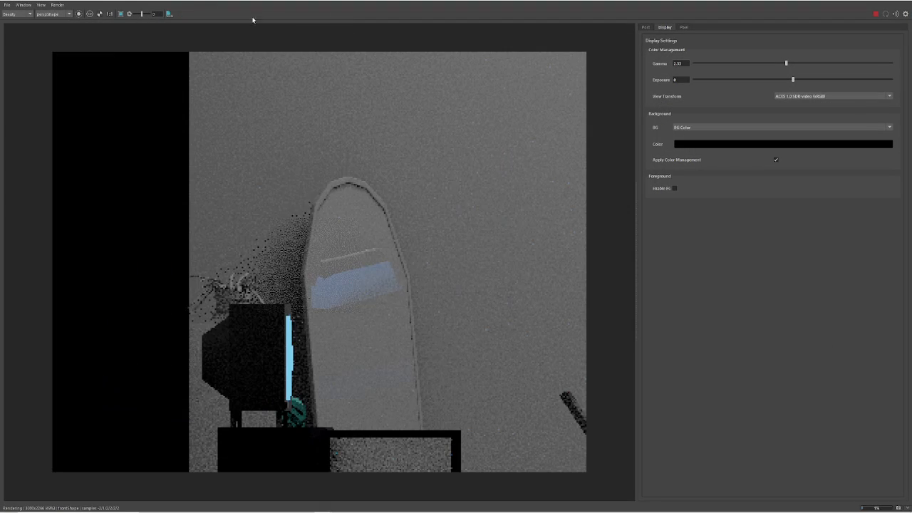
scroll(326, 238, down, 2)
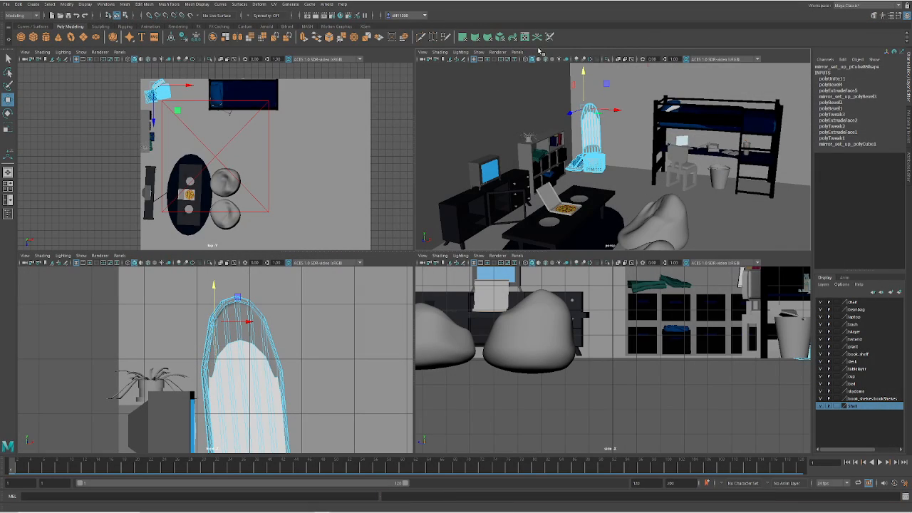
- Render the room from the perspective camera in the Arnold render view
click(326, 4)
click(333, 20)
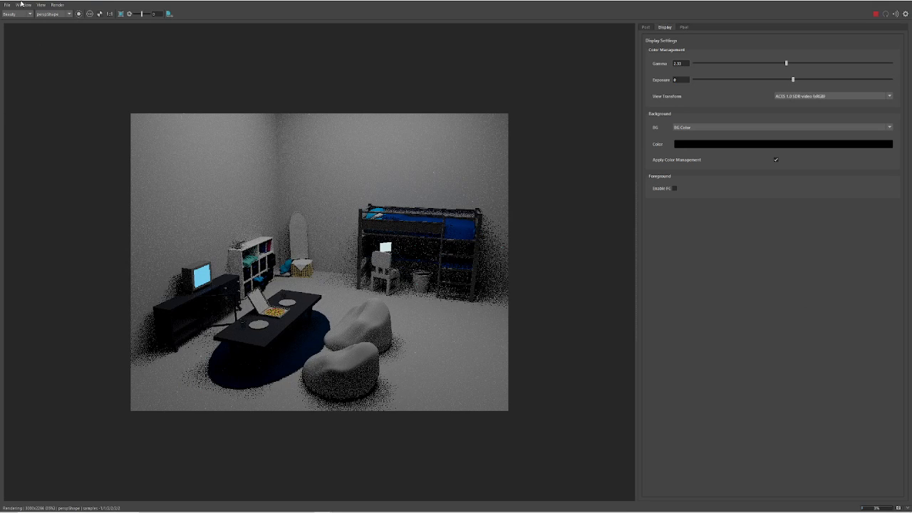
- Examine the render view's window, render and file options, and inspect the room render up close as it refines
click(22, 5)
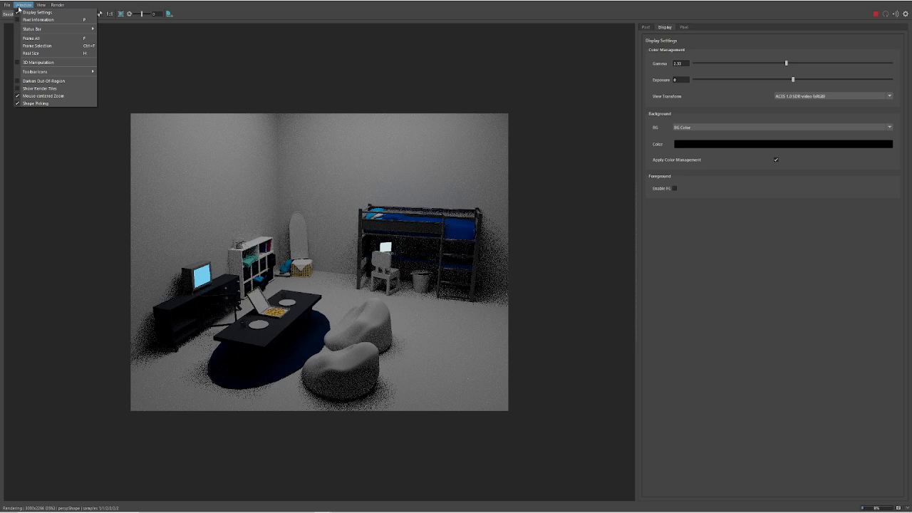
mouse_move(45, 6)
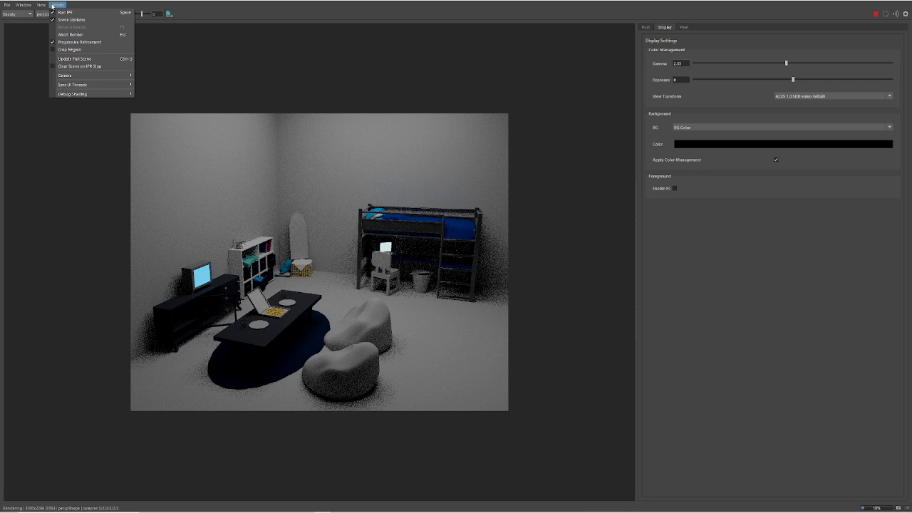
mouse_move(16, 6)
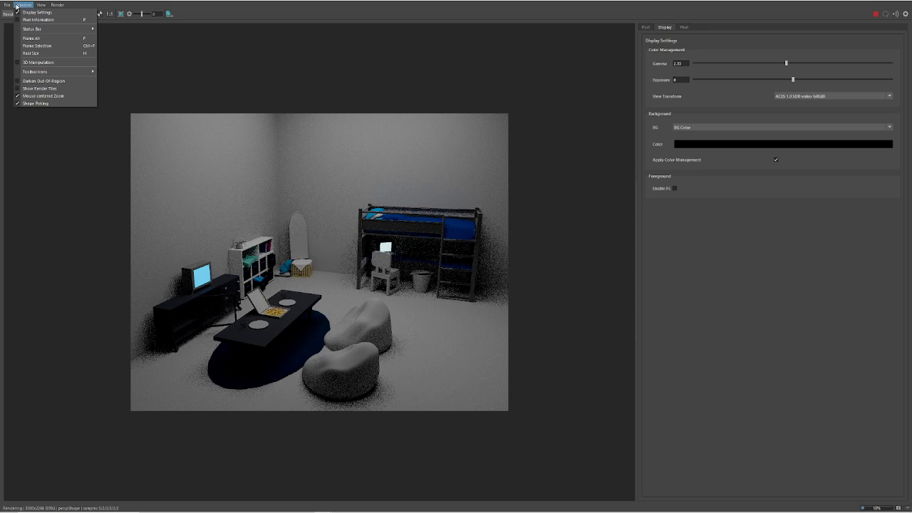
click(29, 94)
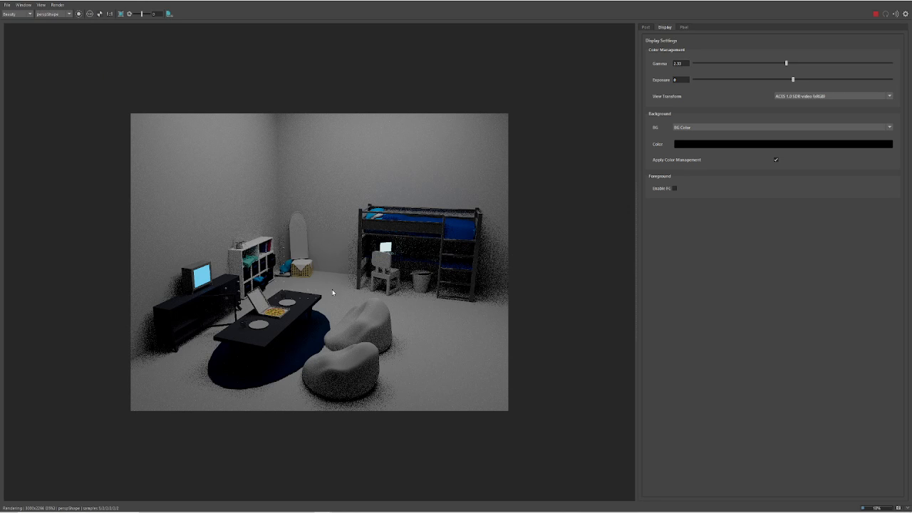
scroll(298, 267, up, 3)
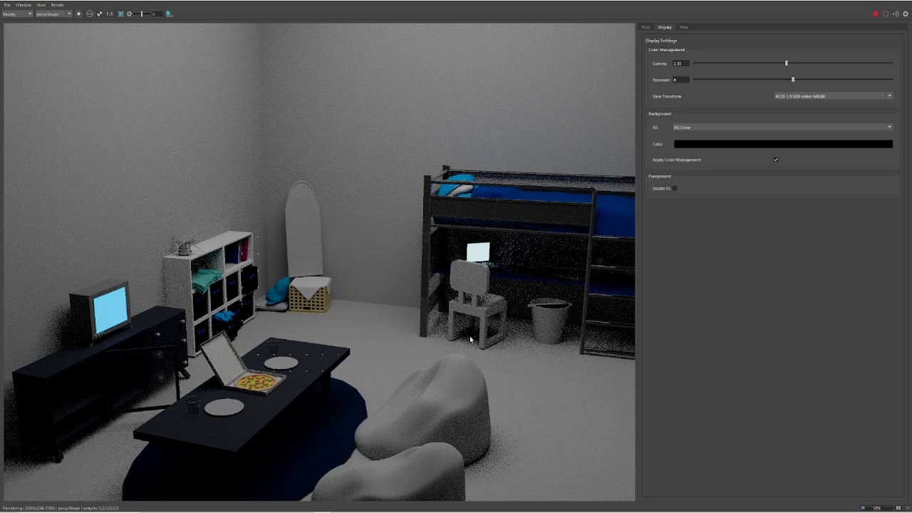
scroll(303, 311, down, 3)
scroll(392, 332, up, 2)
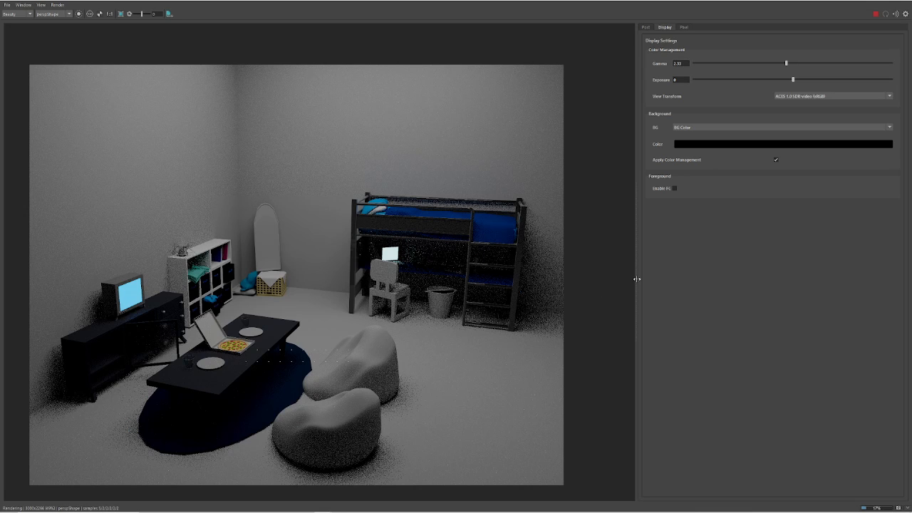
click(8, 5)
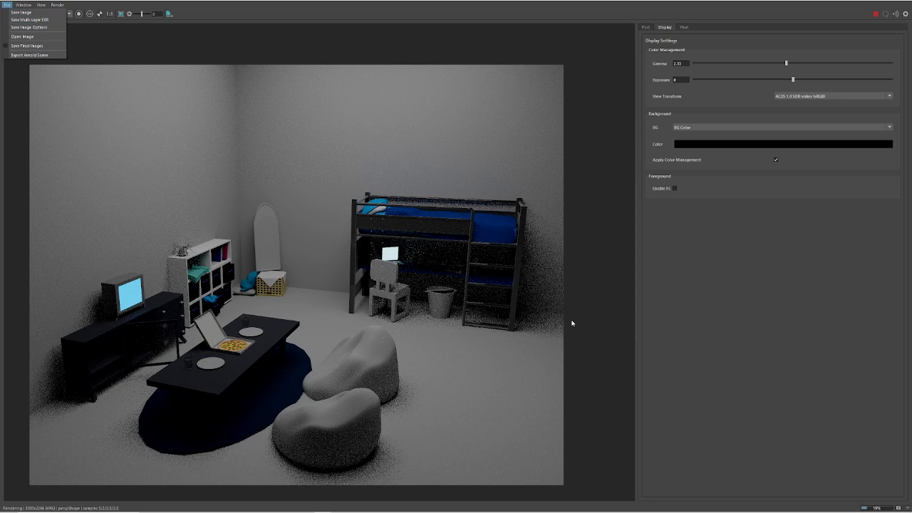
key(Escape)
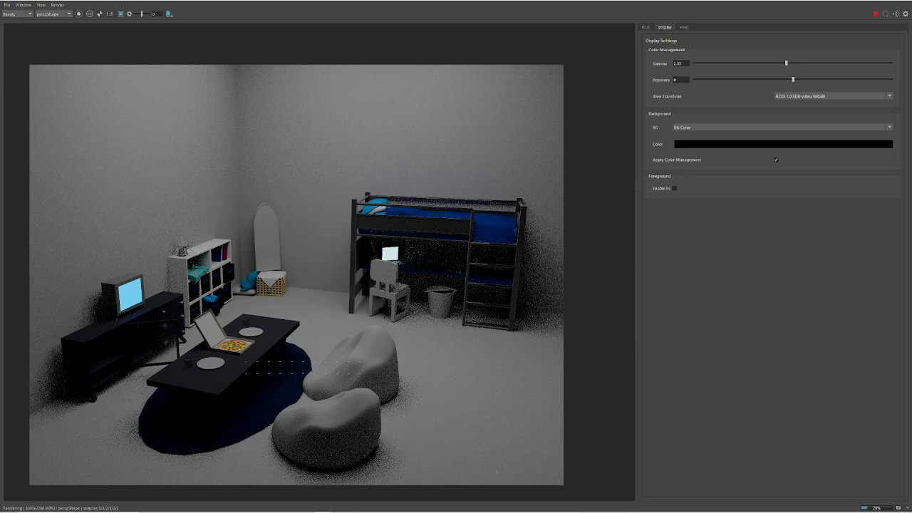